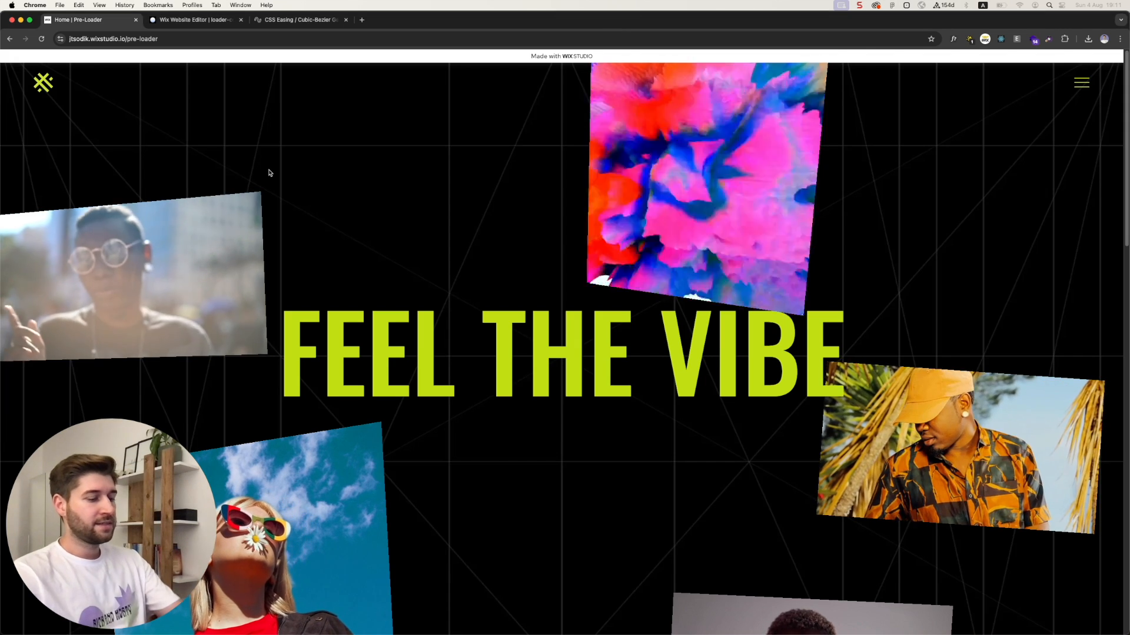
# Step: Reload the published pre-loader page and look over it from the hero down to the LIMITED EDITION section
pyautogui.press('super+r')
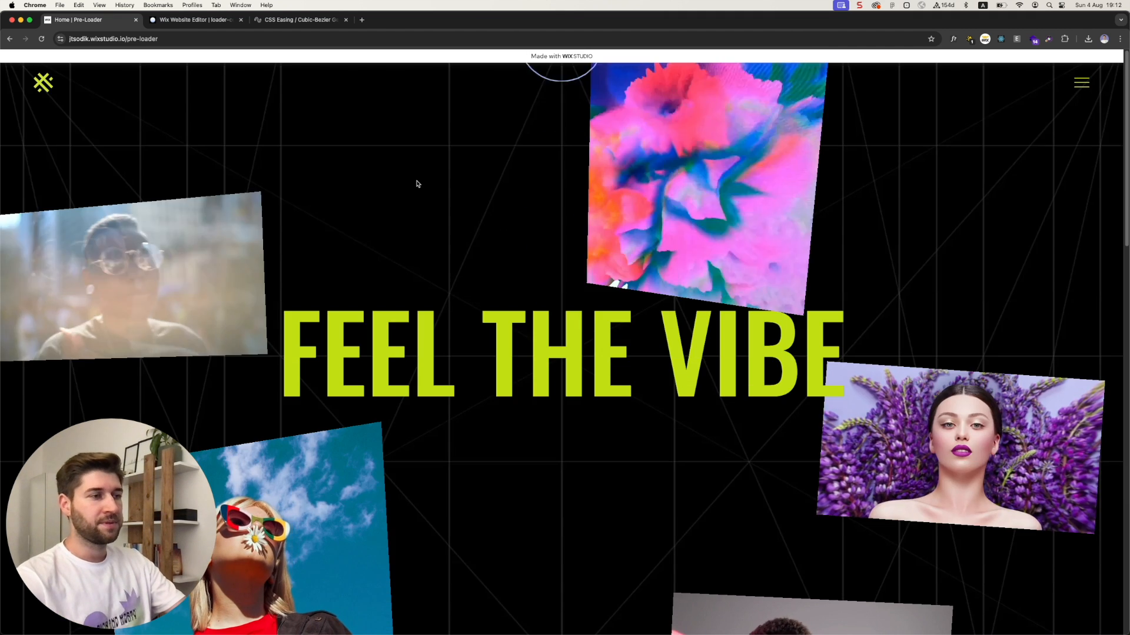
pyautogui.scroll(-10, 417, 184)
pyautogui.scroll(-10, 418, 185)
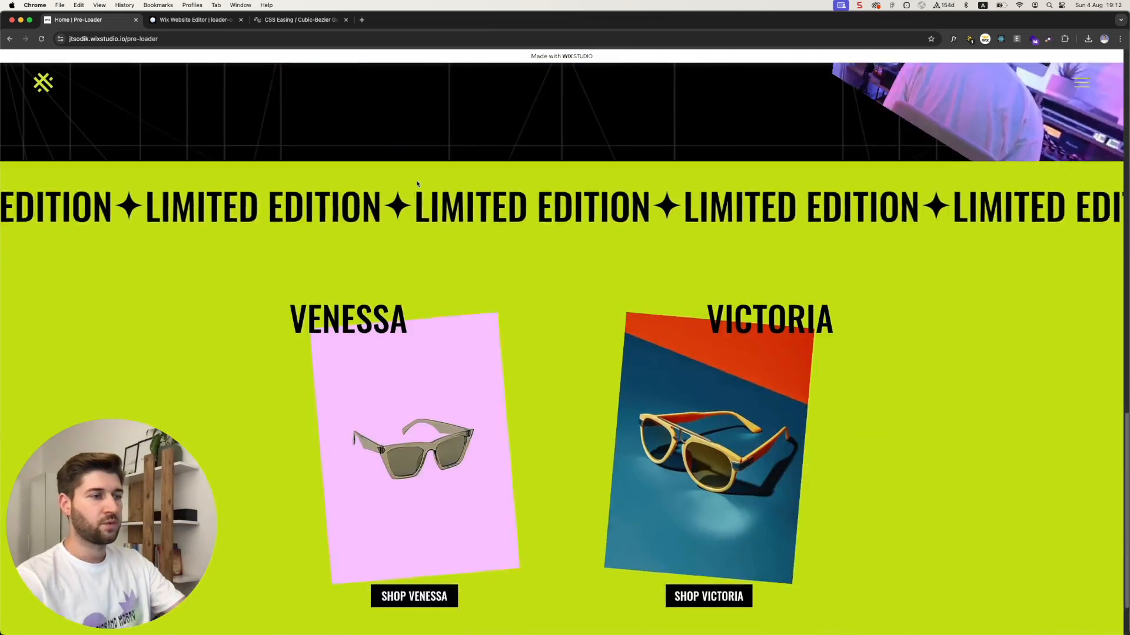
pyautogui.scroll(20, 418, 184)
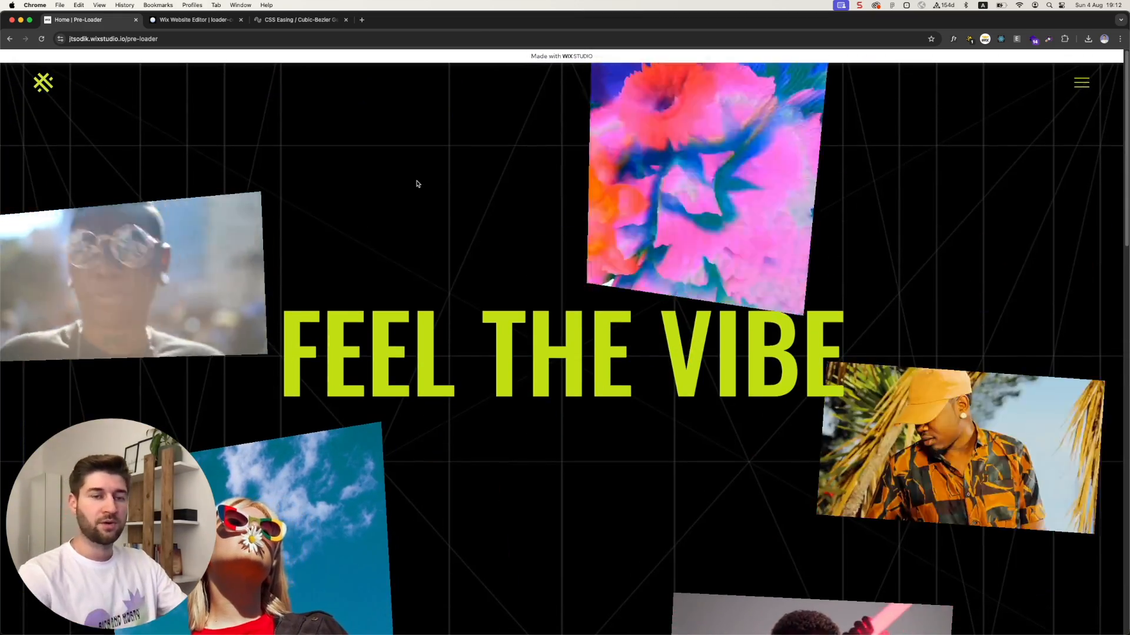
# Step: Switch to the Wix Studio editor and add a blank section directly above the LIMITED EDITION section
pyautogui.hotkey('ctrl', 'Tab')
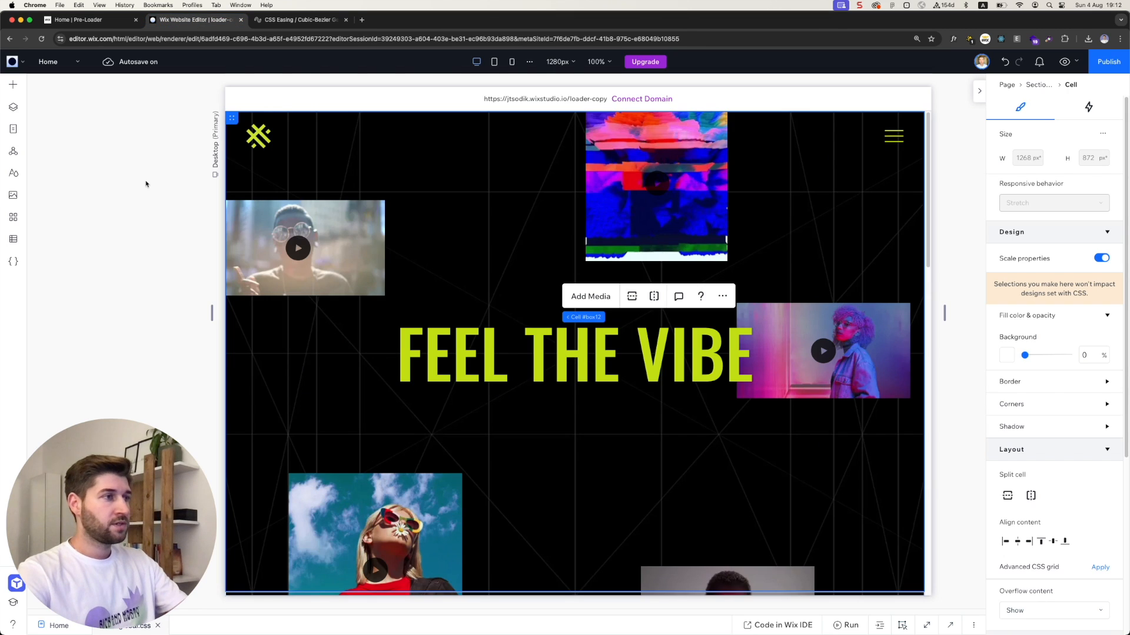
pyautogui.click(161, 133)
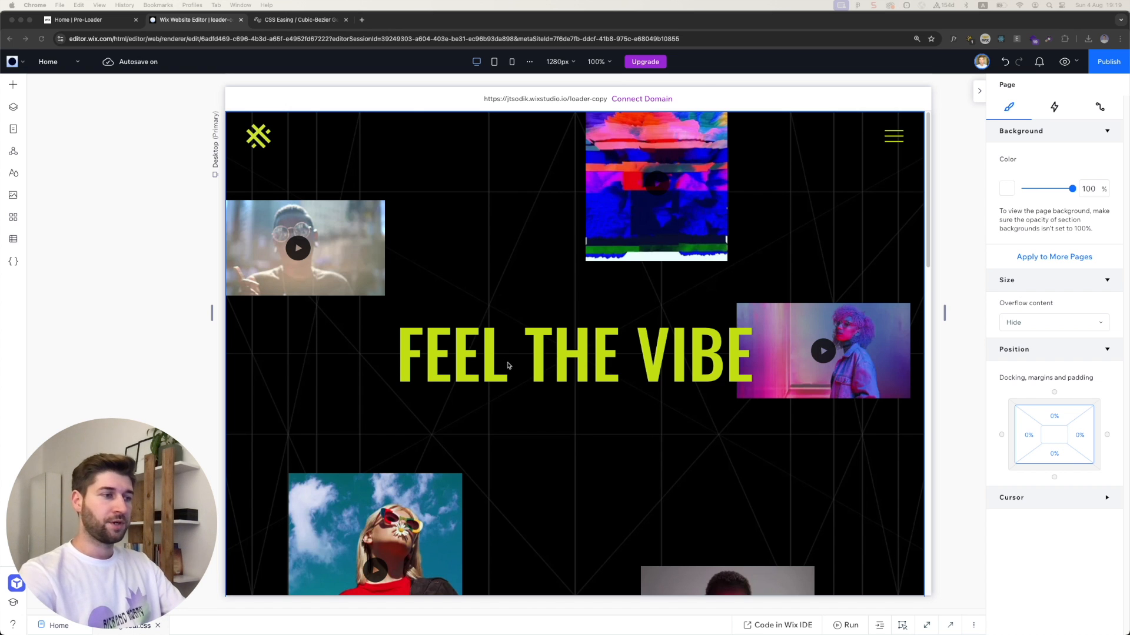
pyautogui.click(510, 365)
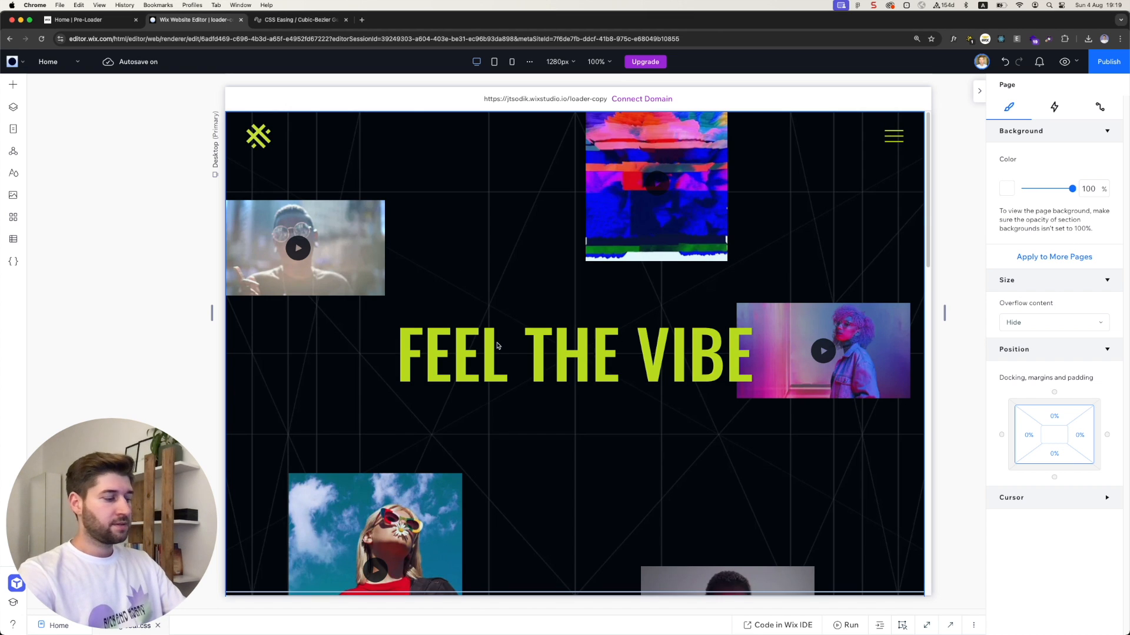
pyautogui.scroll(-10, 496, 346)
pyautogui.scroll(-5, 576, 407)
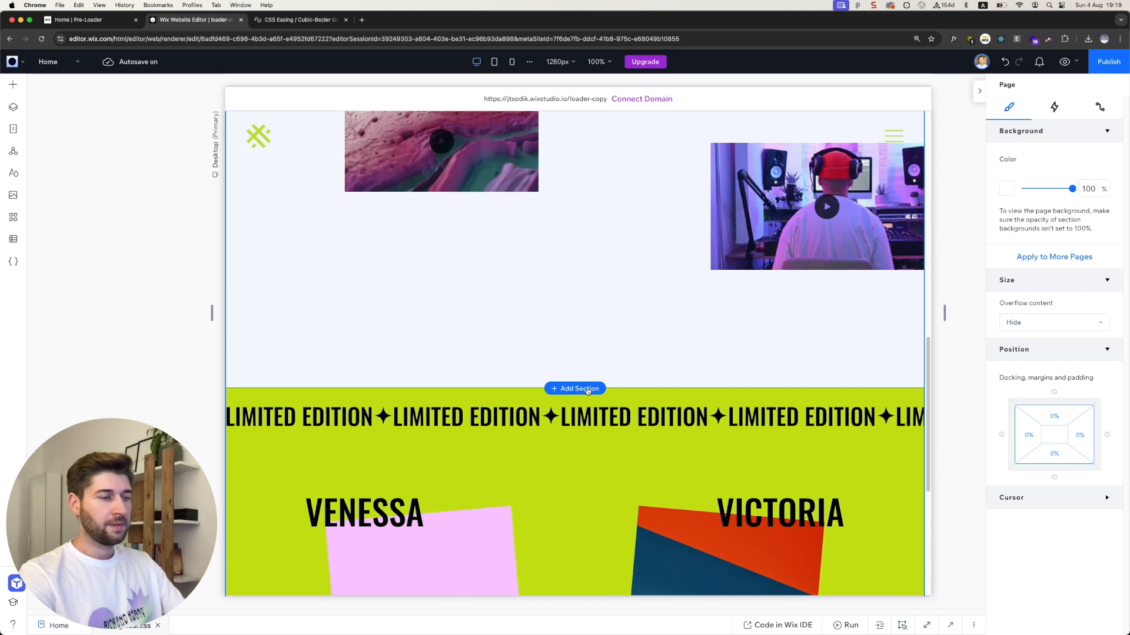
pyautogui.click(588, 390)
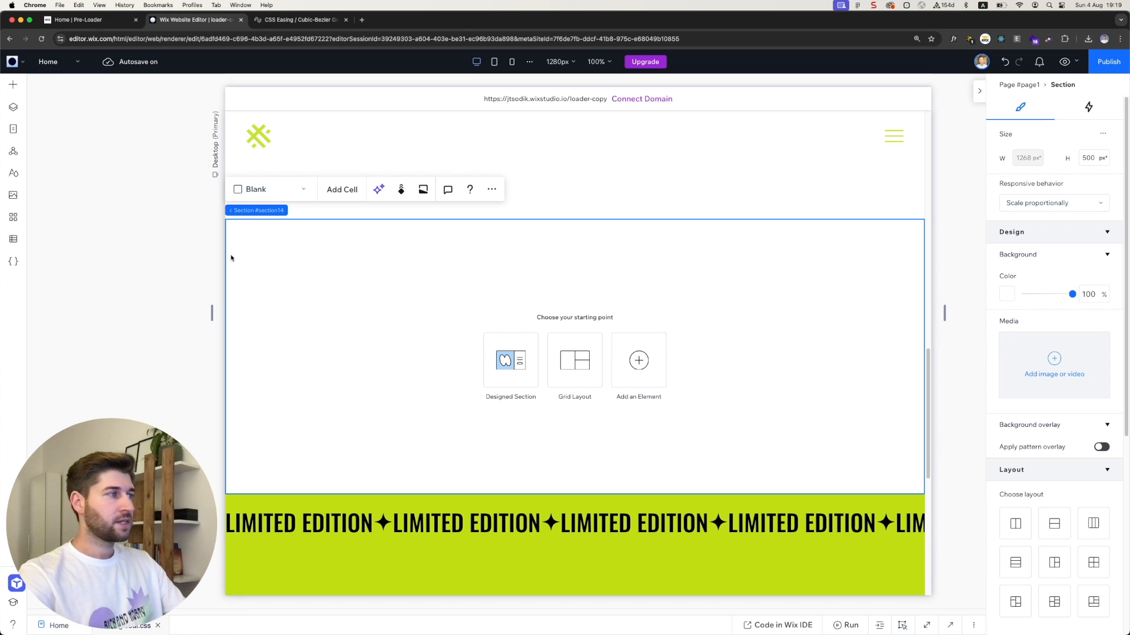
# Step: Add a container to the new blank section and set its background color to black (#000000)
pyautogui.click(22, 88)
pyautogui.moveTo(216, 212); pyautogui.dragTo(431, 277)
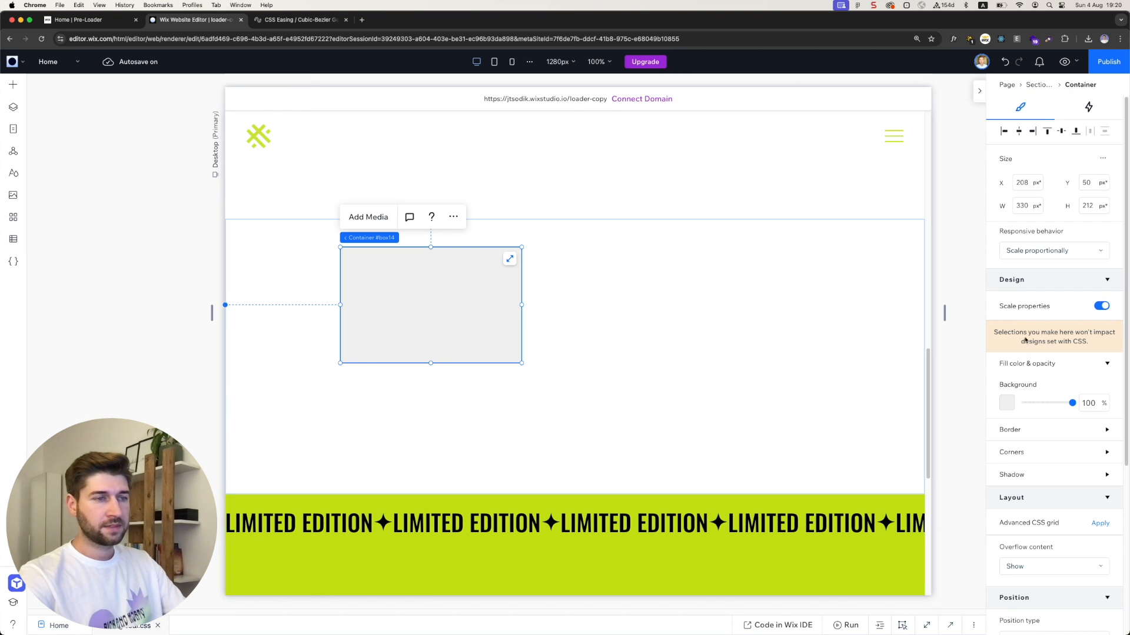
pyautogui.click(1007, 403)
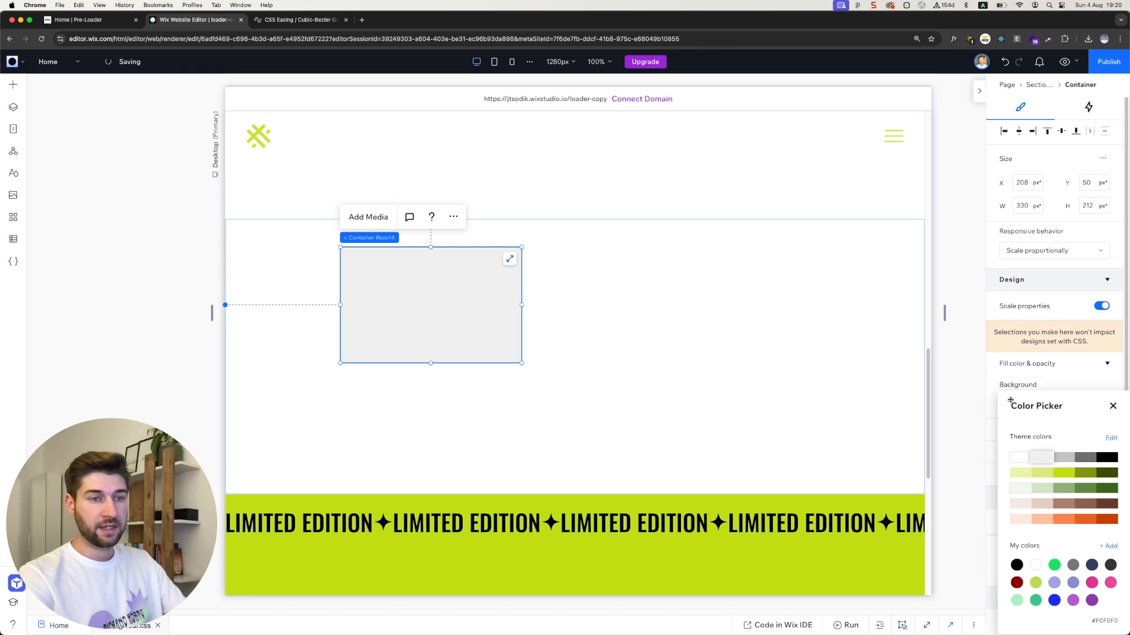
pyautogui.click(1111, 457)
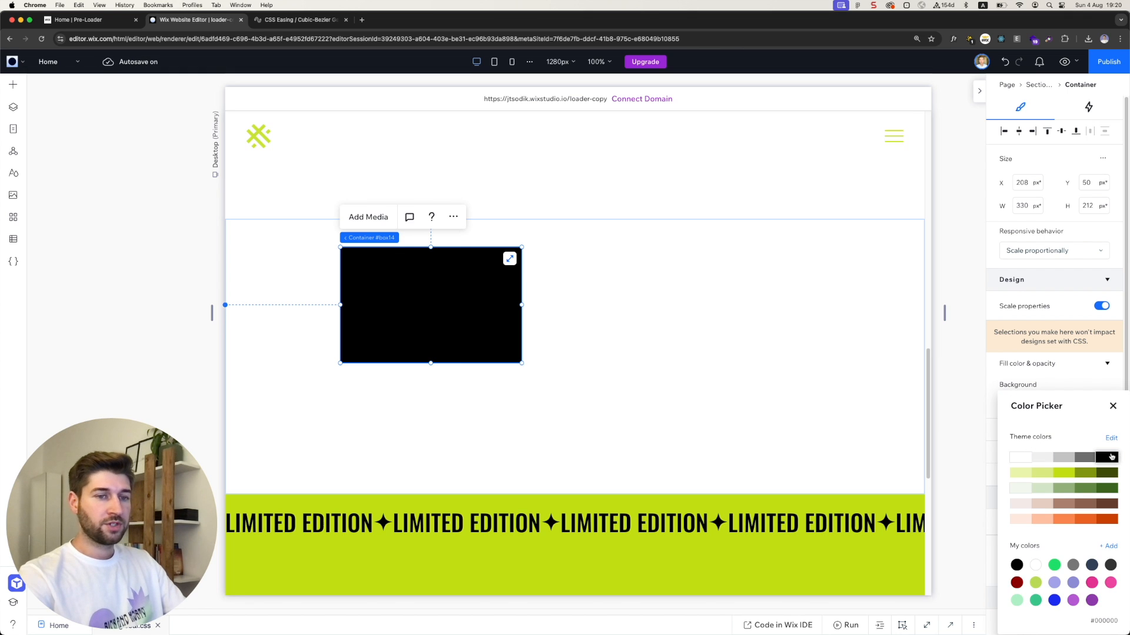
pyautogui.click(1113, 406)
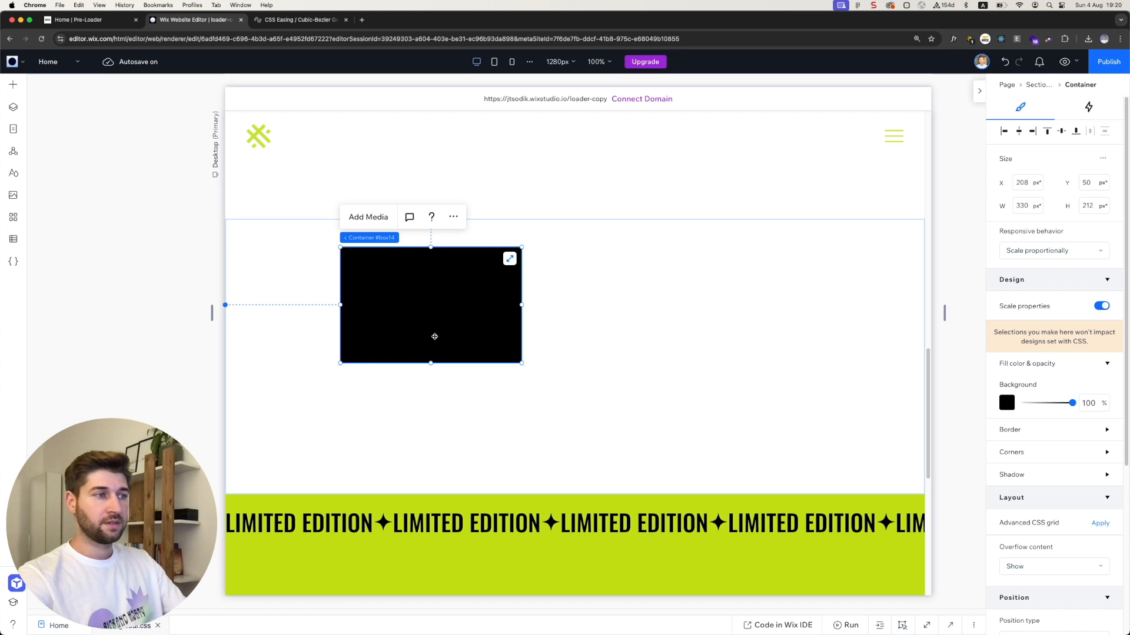
# Step: Align the black container to the section's left and top edges and set its width to 100%
pyautogui.click(1001, 133)
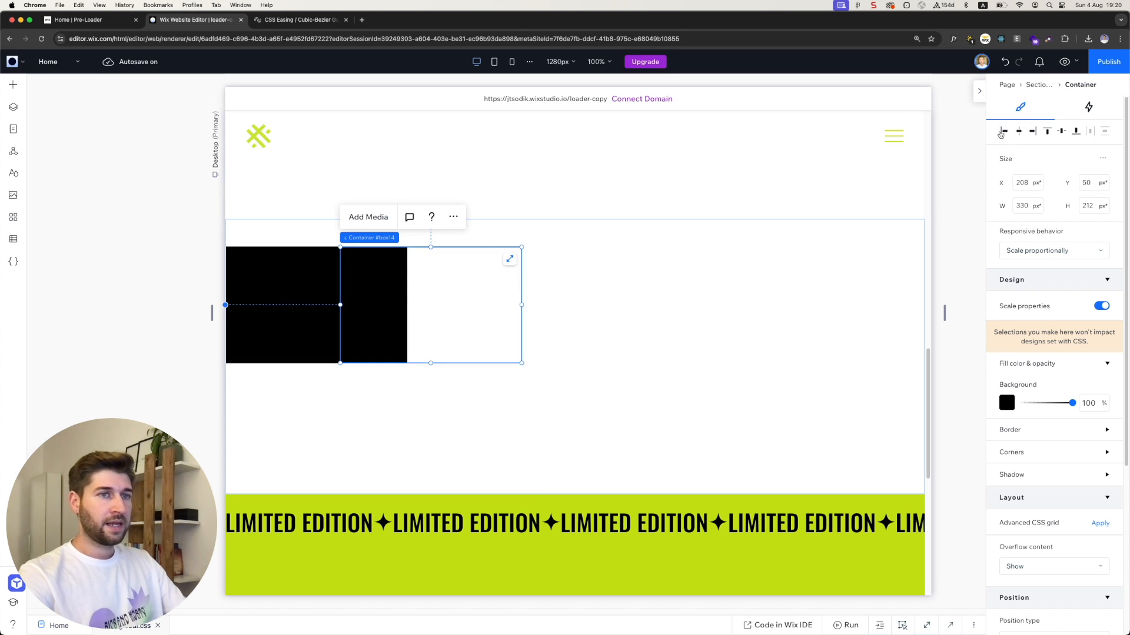
pyautogui.click(1047, 131)
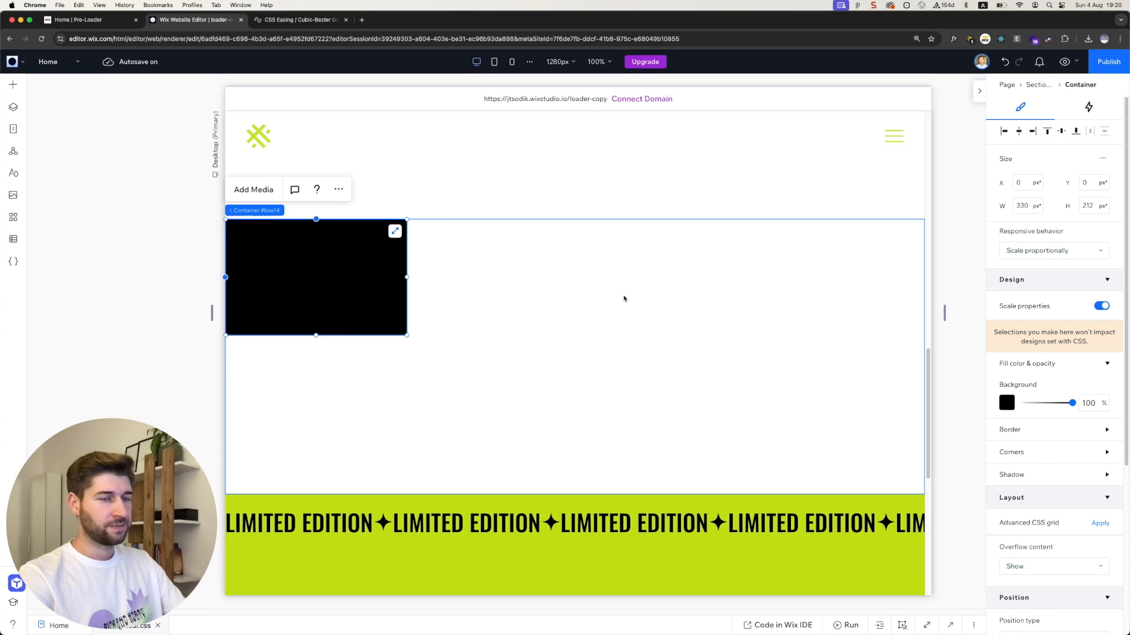
pyautogui.click(1102, 159)
pyautogui.click(1076, 166)
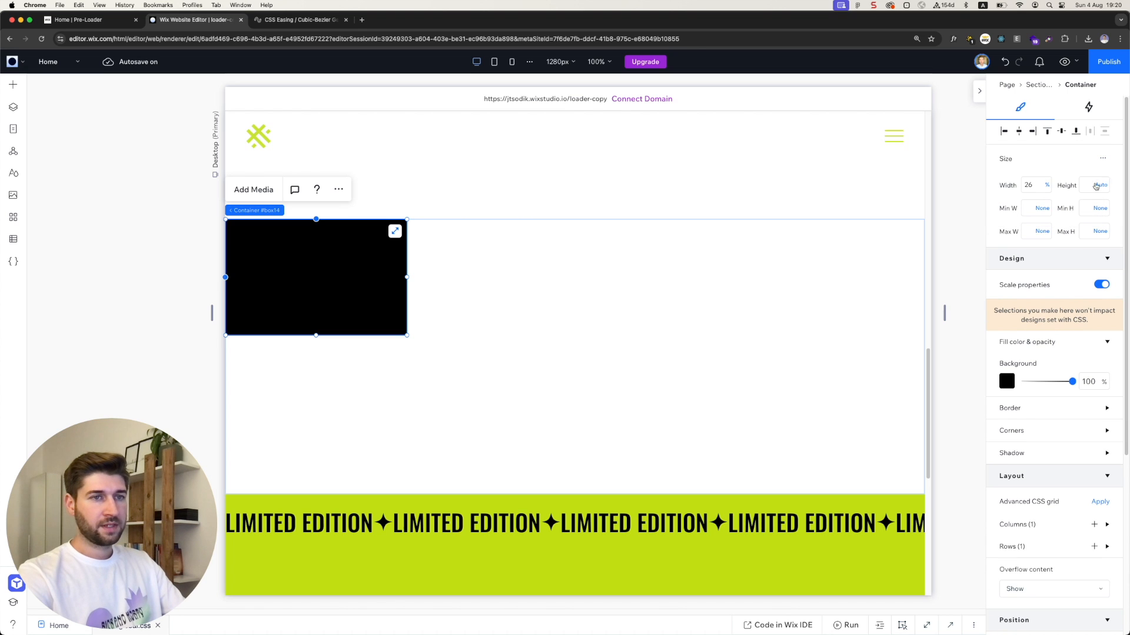
pyautogui.doubleClick(1027, 186)
pyautogui.write('100')
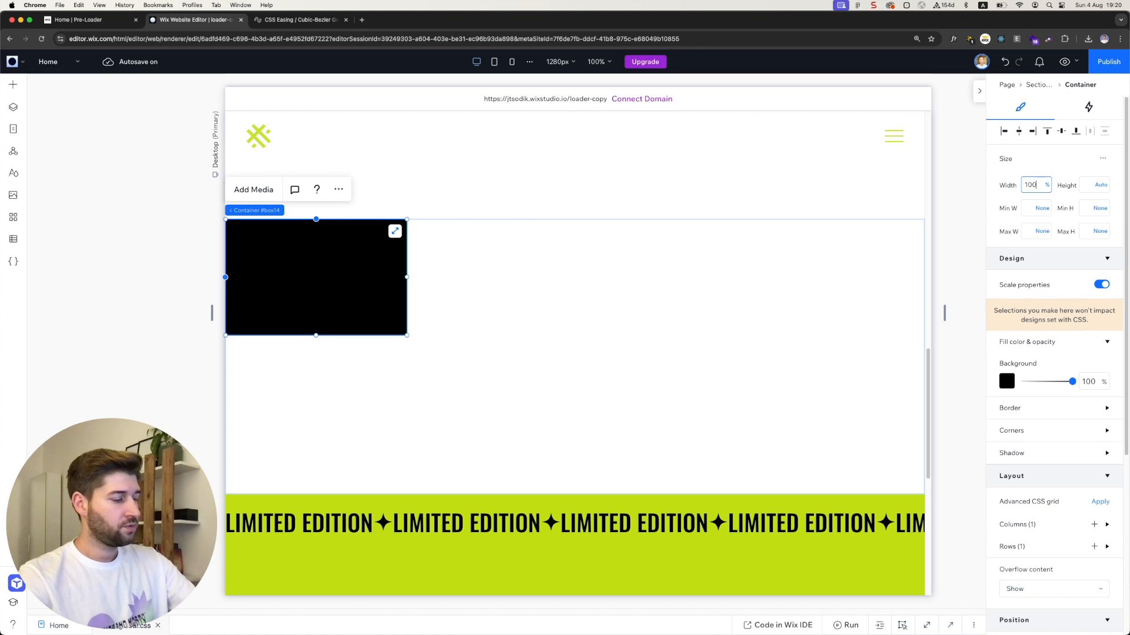
pyautogui.press('Return')
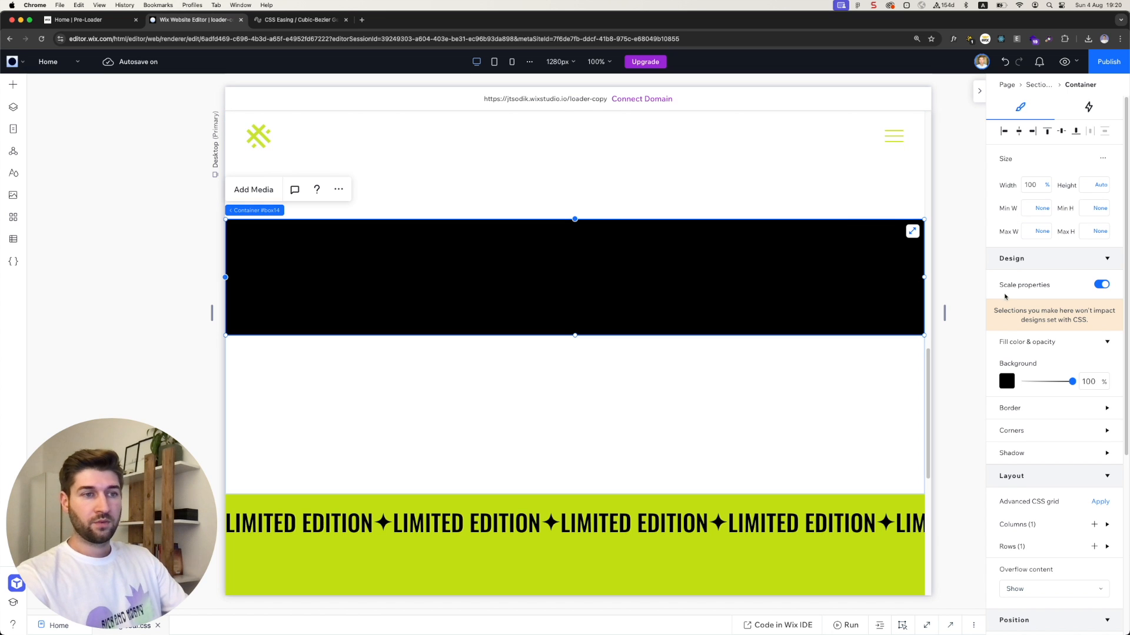
# Step: Set the container's row height to 100 vh, using viewport height as the unit
pyautogui.scroll(-2, 1024, 341)
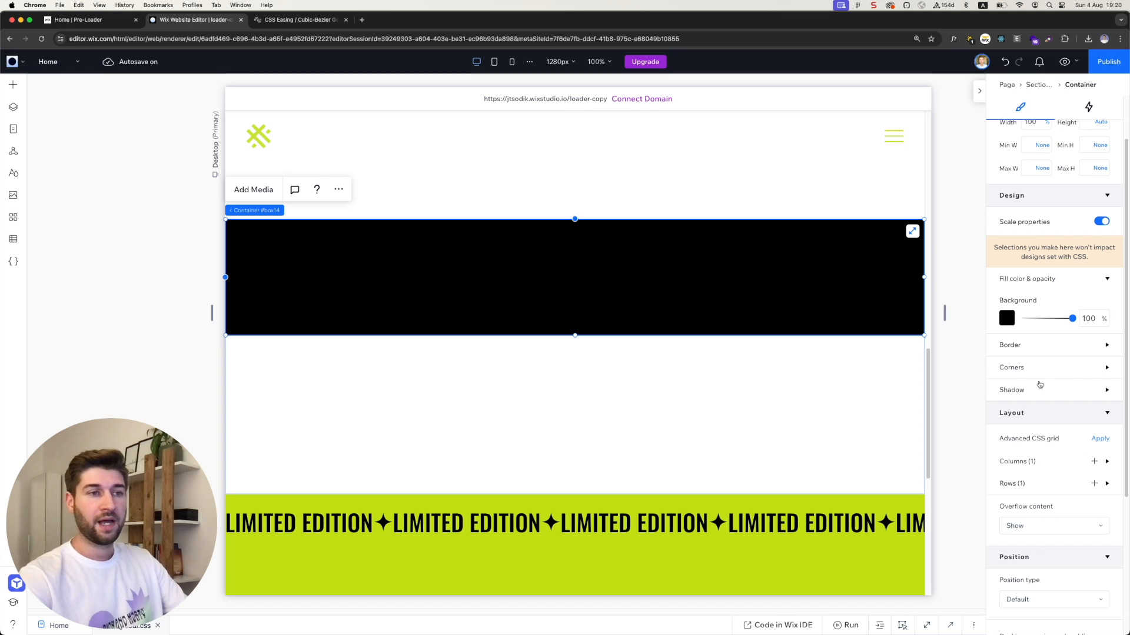
pyautogui.scroll(2, 1038, 309)
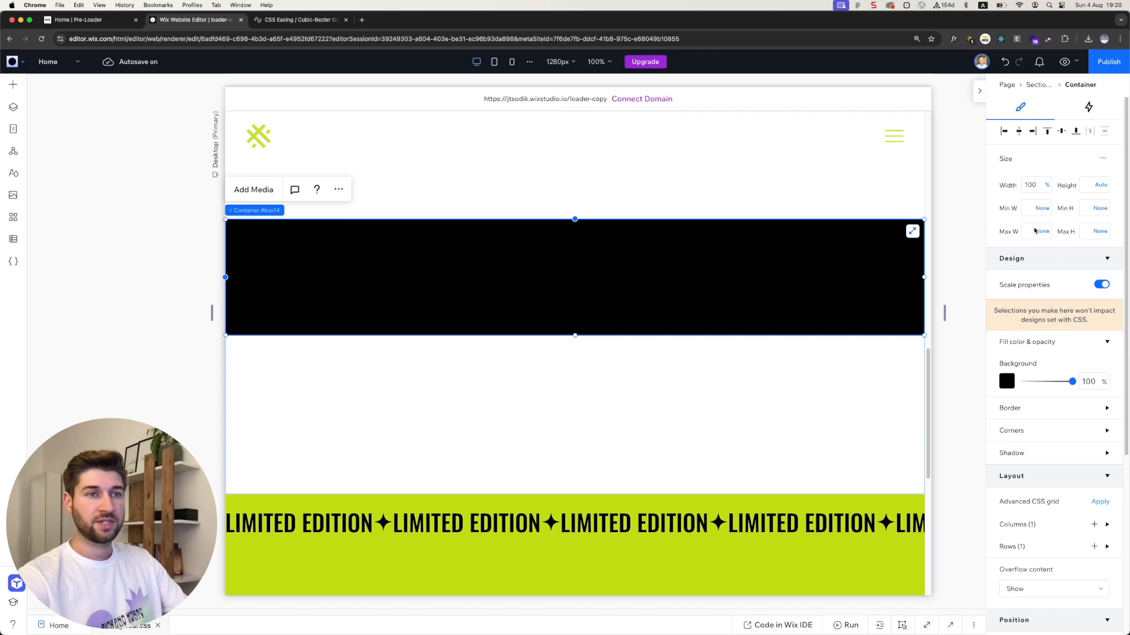
pyautogui.scroll(-5, 1072, 429)
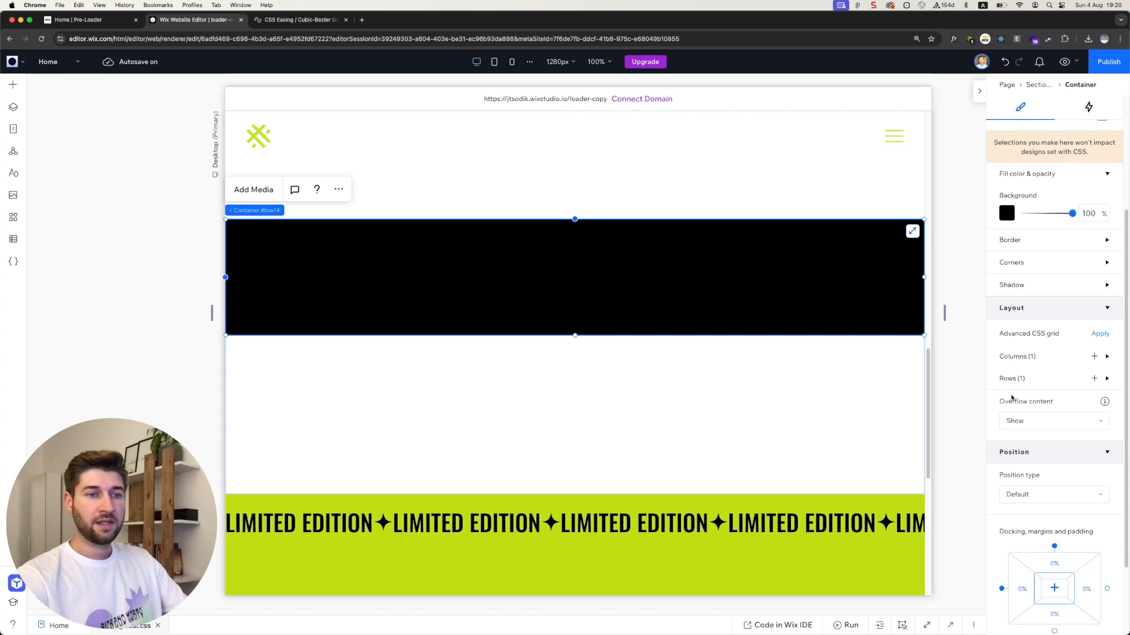
pyautogui.click(1010, 383)
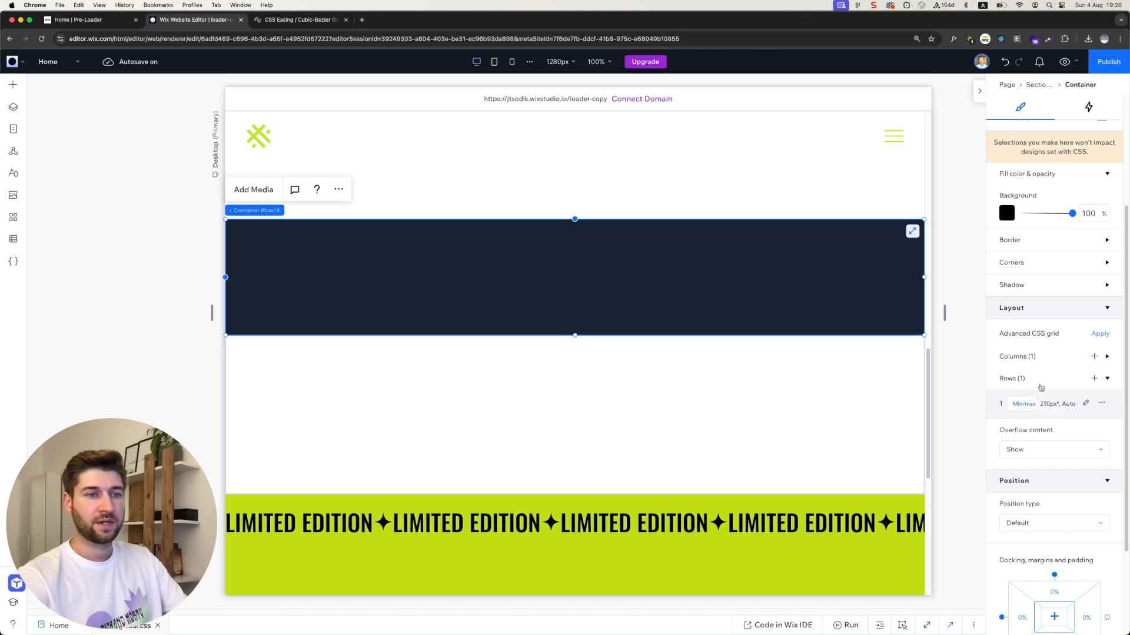
pyautogui.click(1022, 406)
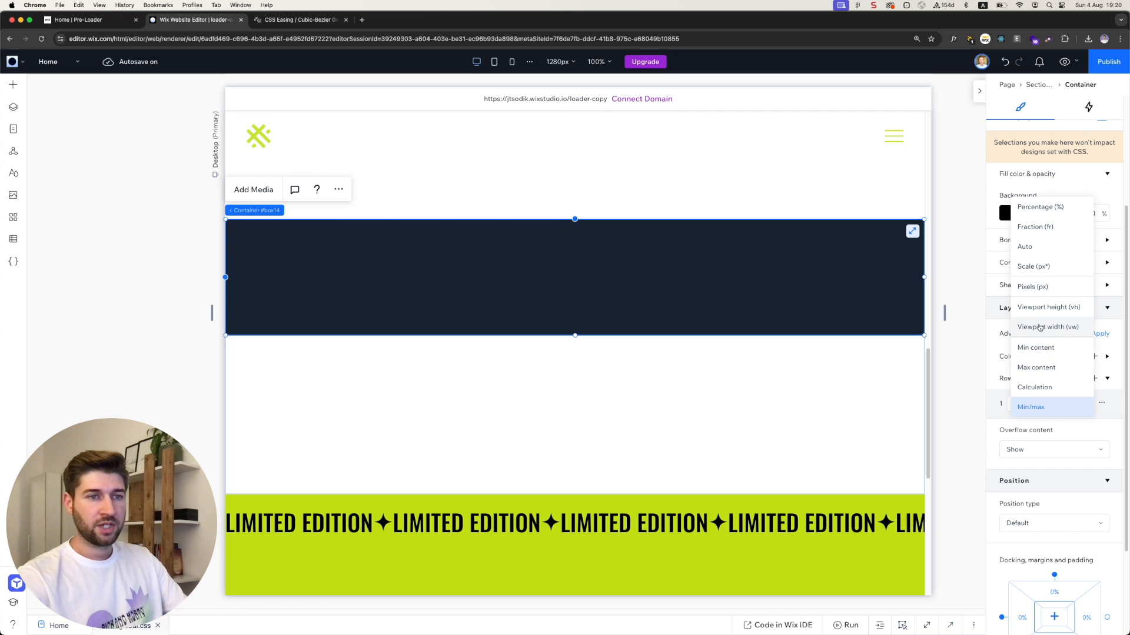
pyautogui.click(1046, 307)
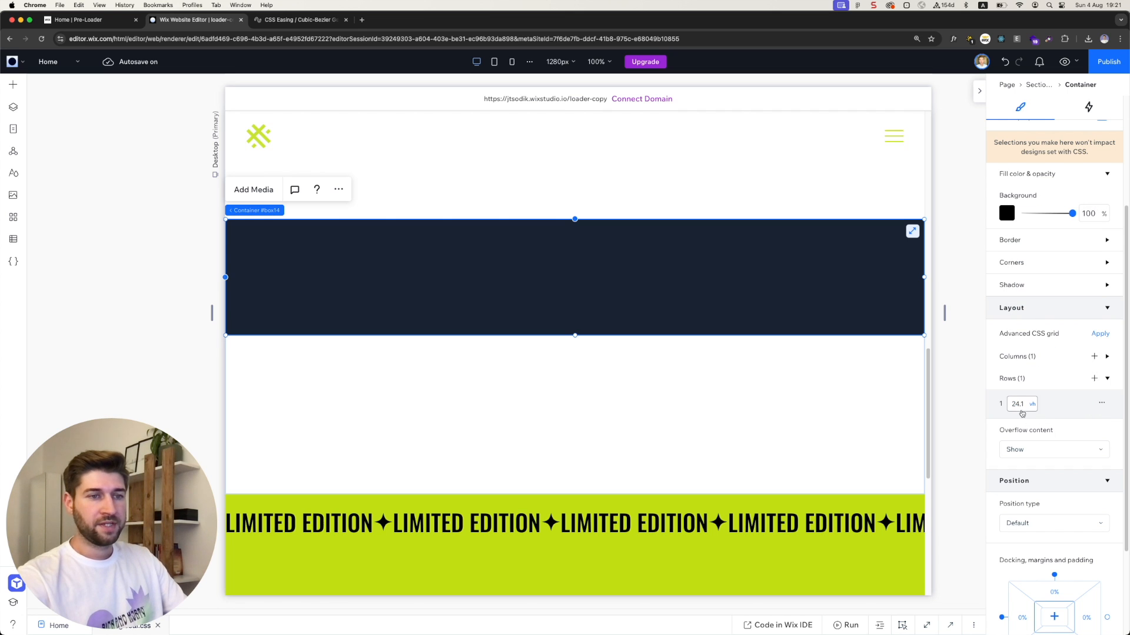
pyautogui.click(1021, 409)
pyautogui.write('100')
pyautogui.press('Return')
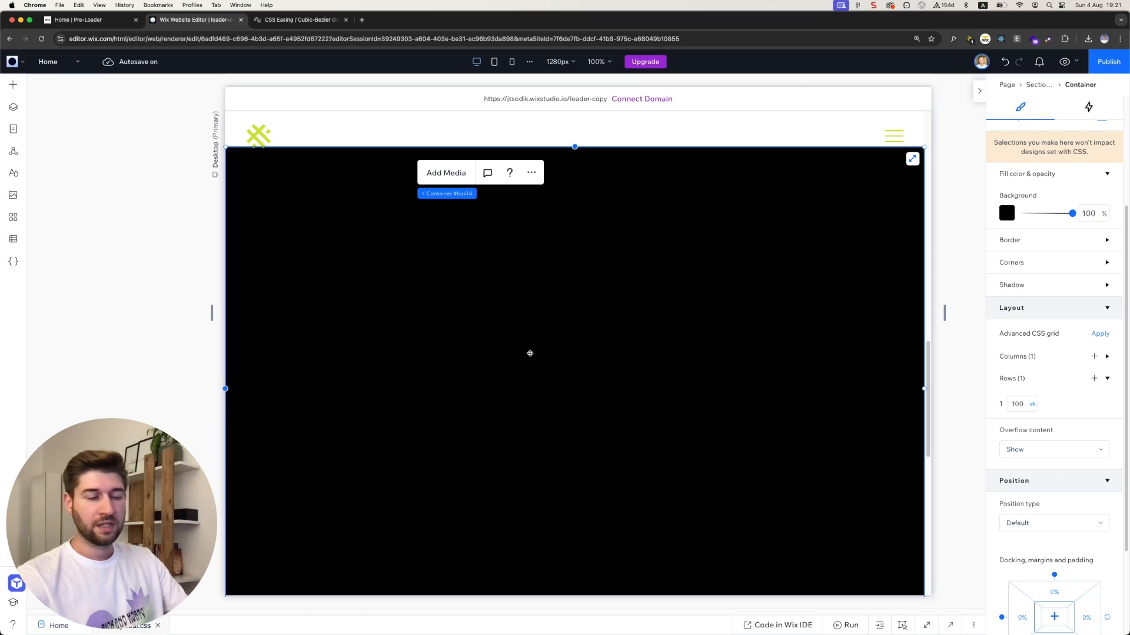
# Step: Add the butterfly transparent video to the black container and center it horizontally and vertically
pyautogui.click(13, 83)
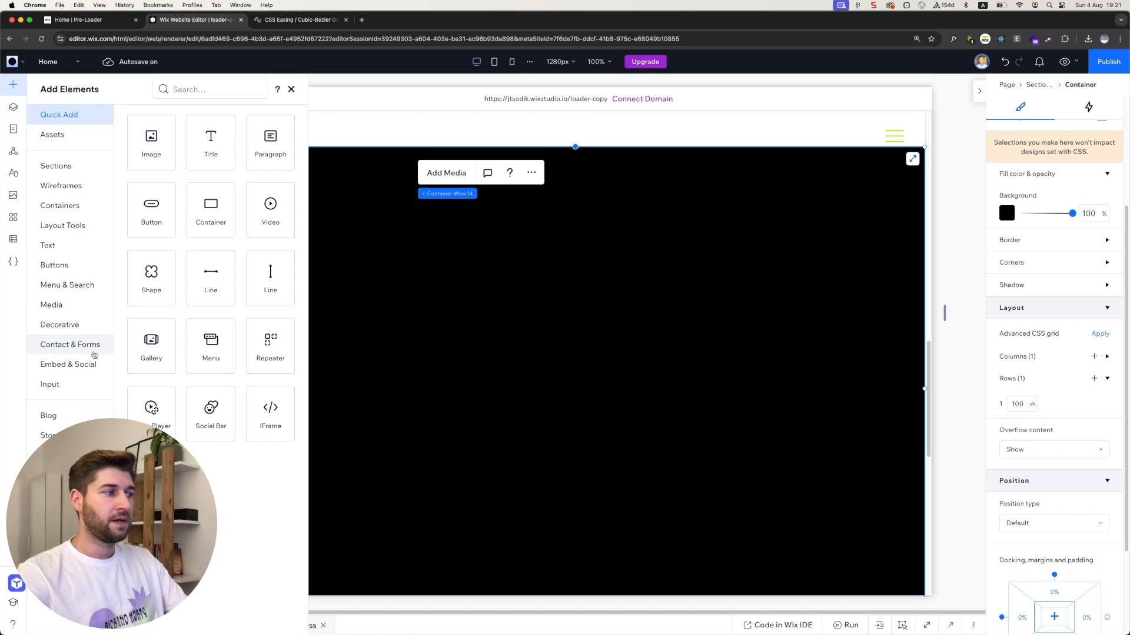
pyautogui.click(93, 331)
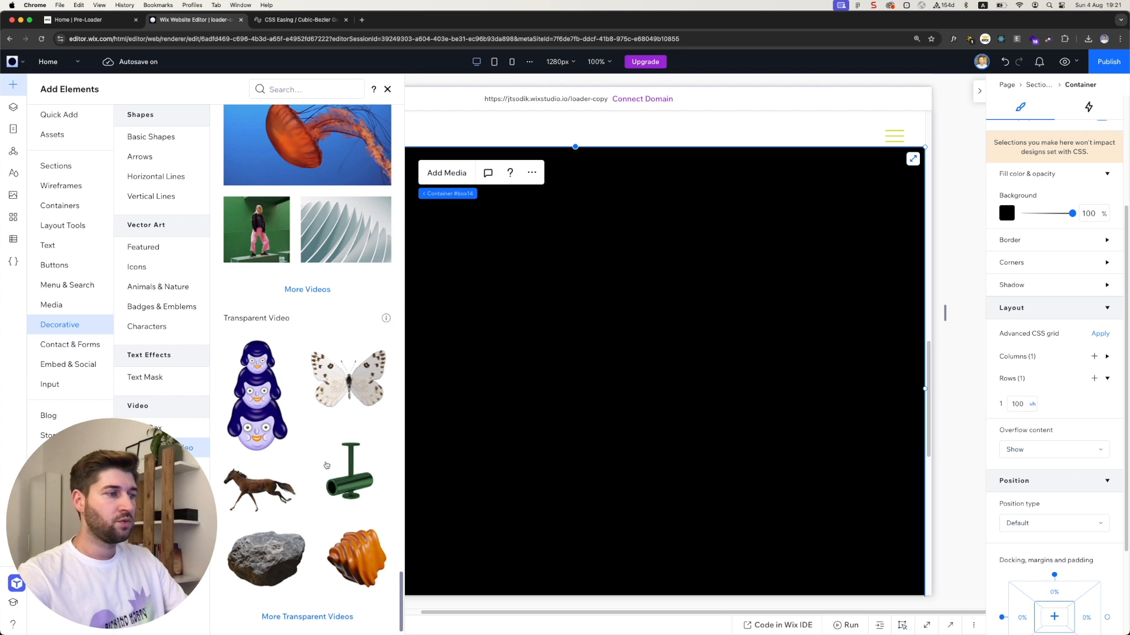
pyautogui.moveTo(349, 378); pyautogui.dragTo(536, 336)
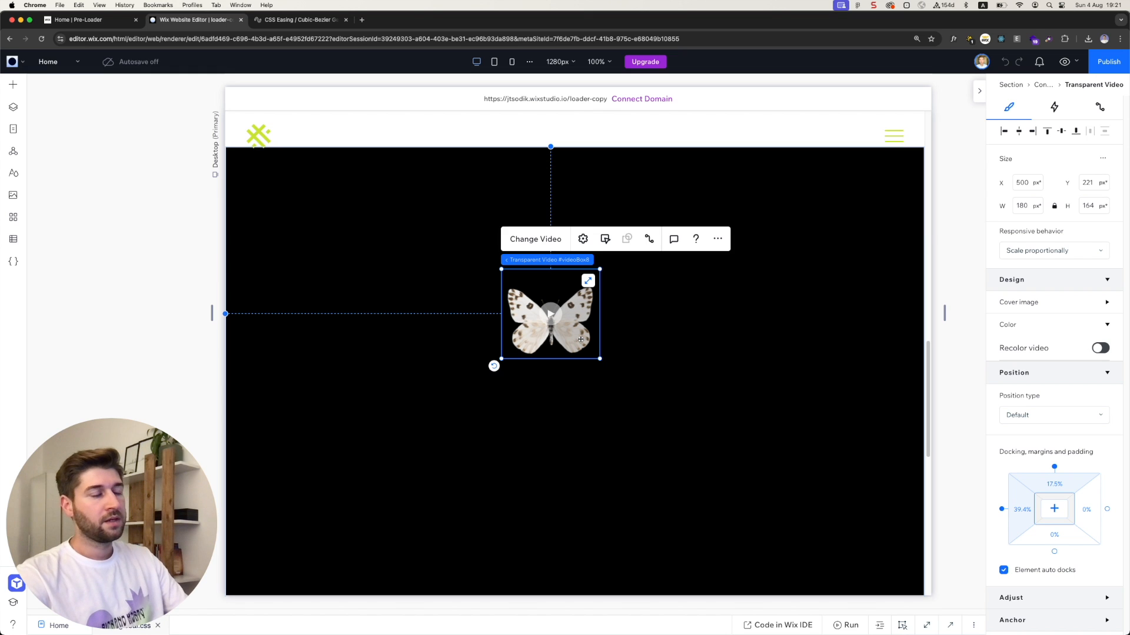
pyautogui.moveTo(584, 339); pyautogui.dragTo(612, 342)
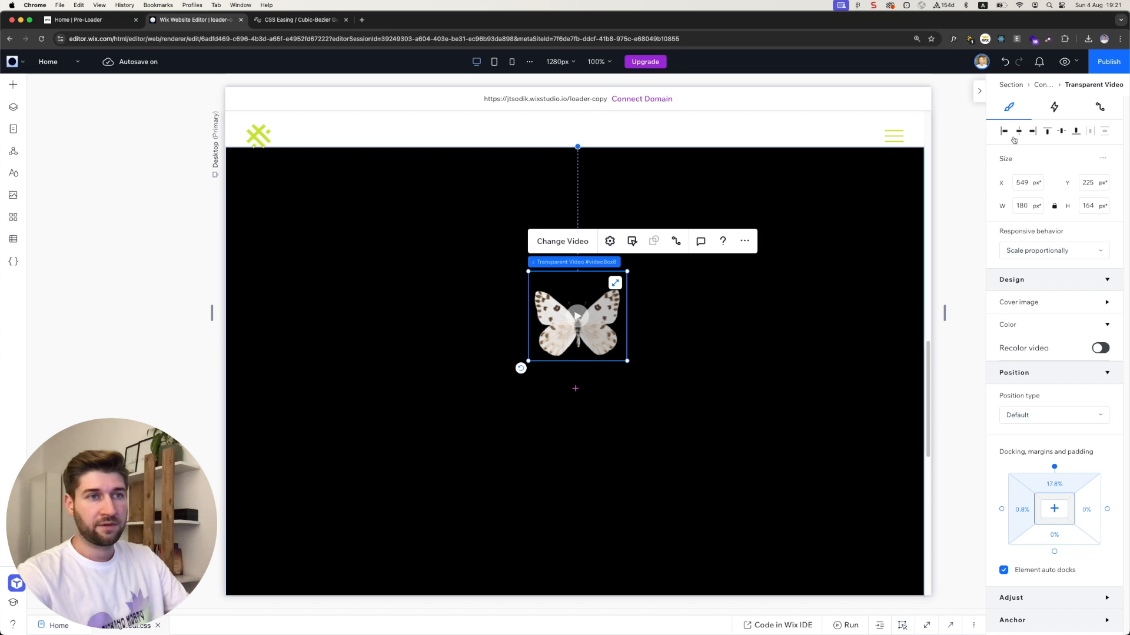
pyautogui.click(1019, 132)
pyautogui.click(1062, 131)
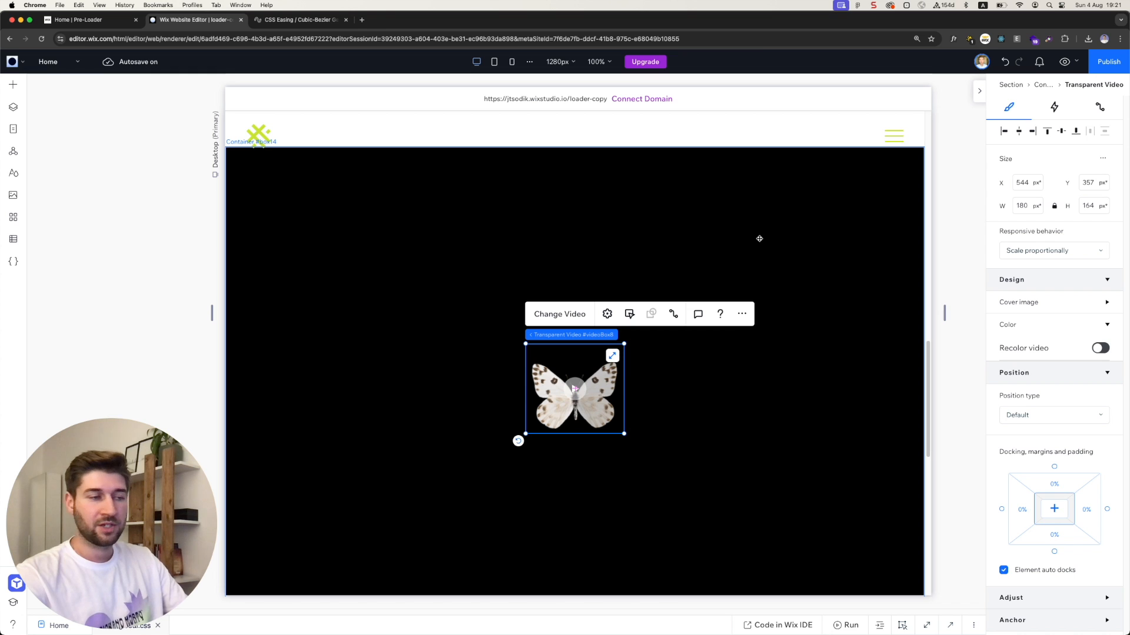
# Step: Search Wix media for "beat", replace the butterfly with the Beats transparent video, and enlarge it to about 277 by 253 px
pyautogui.scroll(-2, 727, 248)
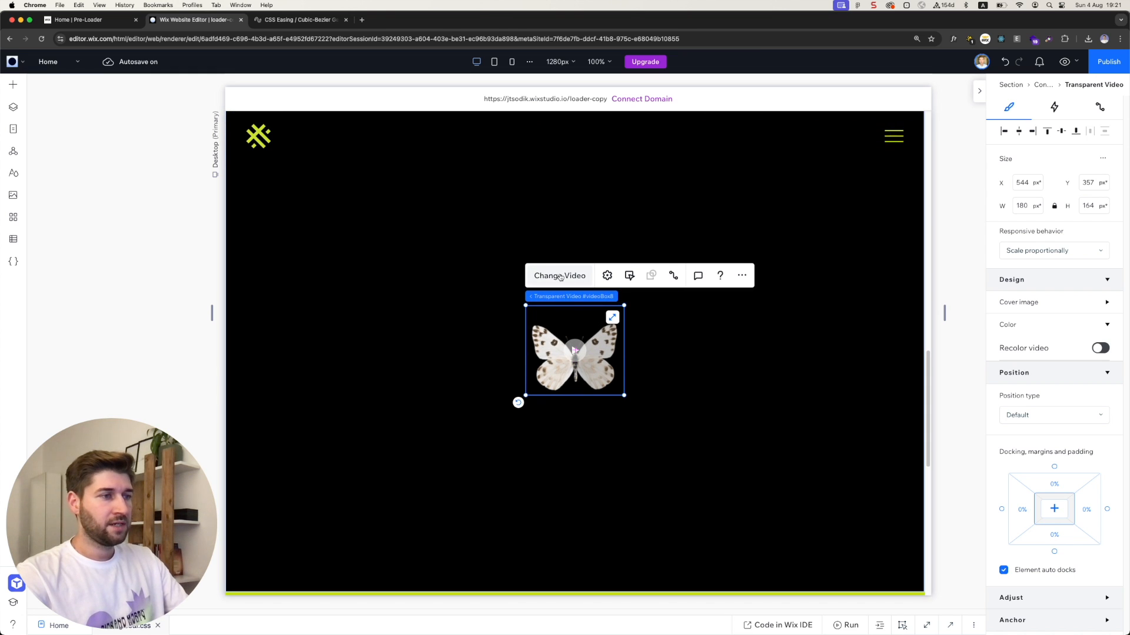
pyautogui.click(560, 277)
pyautogui.click(306, 156)
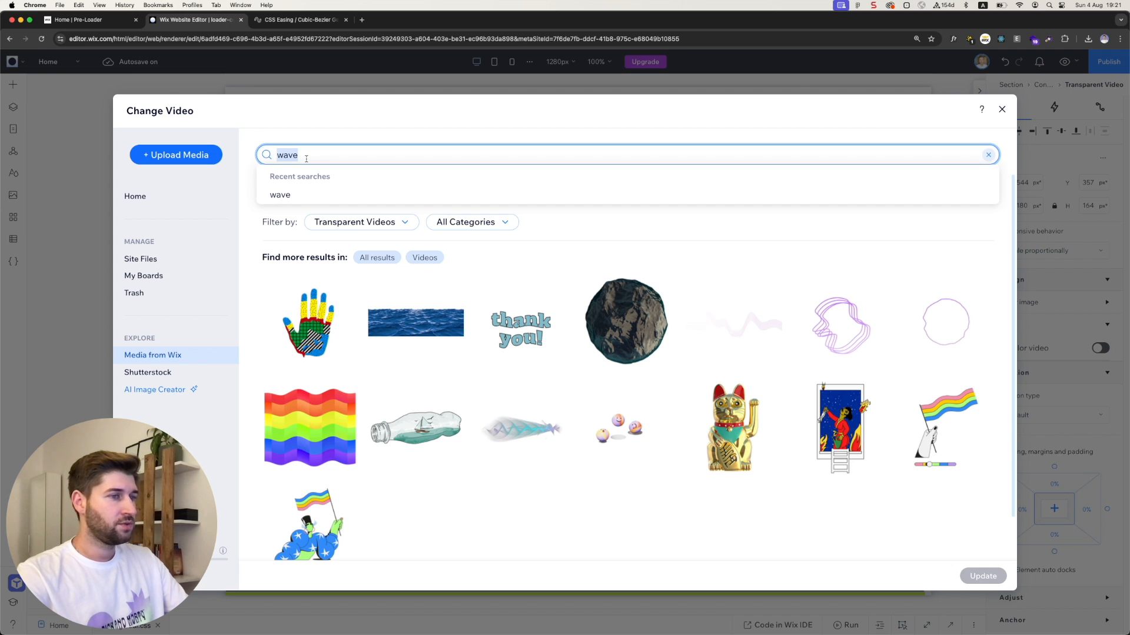
pyautogui.write('beat')
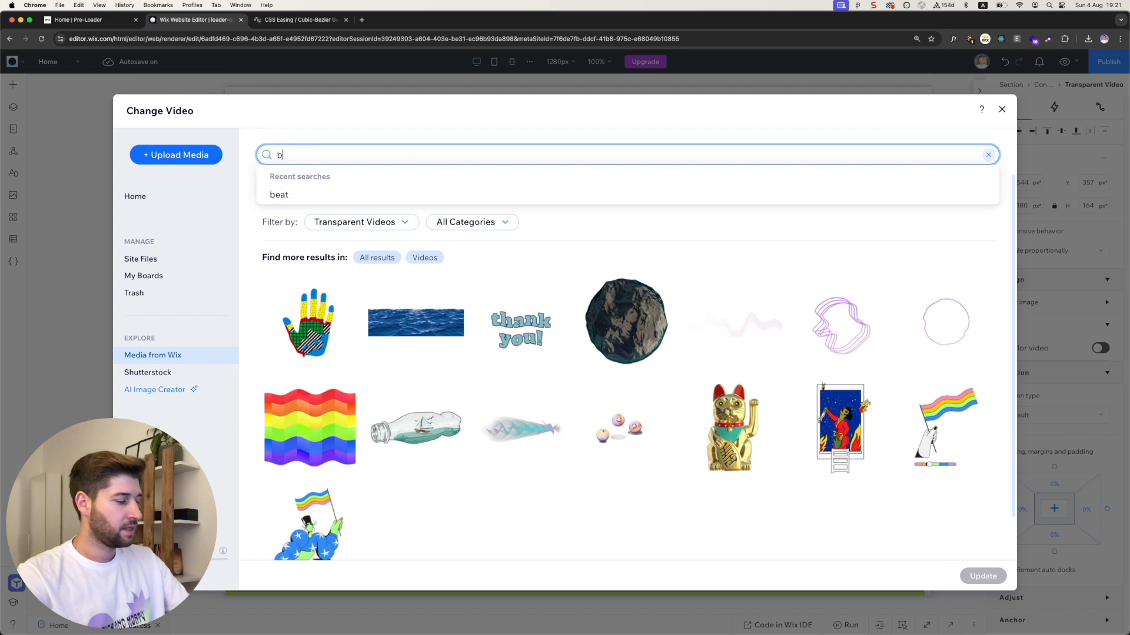
pyautogui.press('Return')
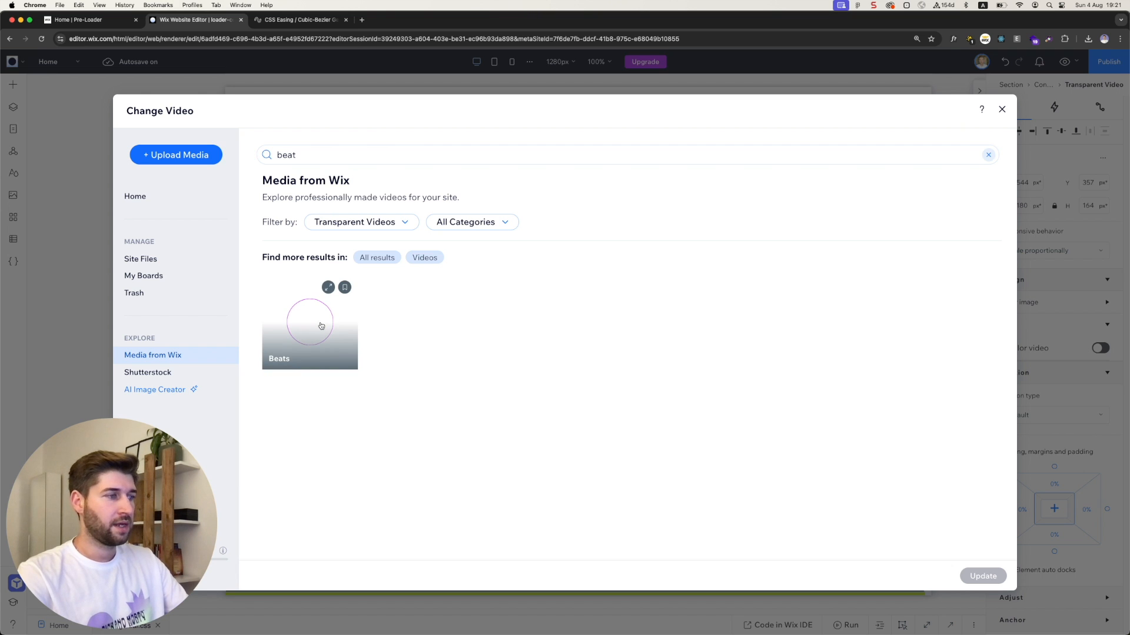
pyautogui.doubleClick(322, 328)
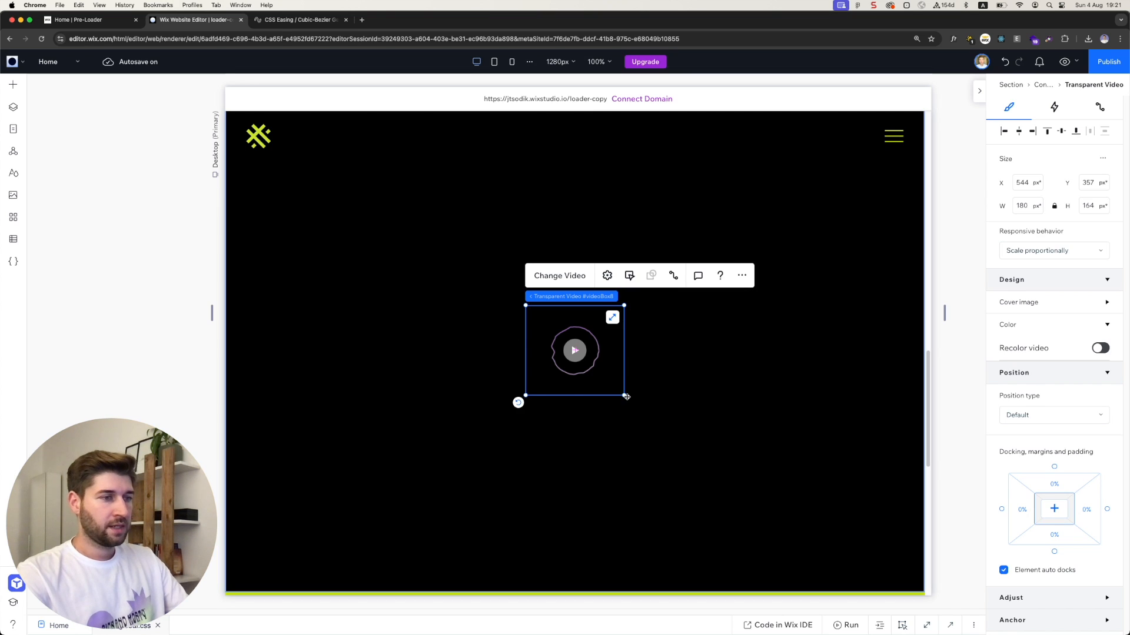
pyautogui.moveTo(625, 396); pyautogui.dragTo(692, 430)
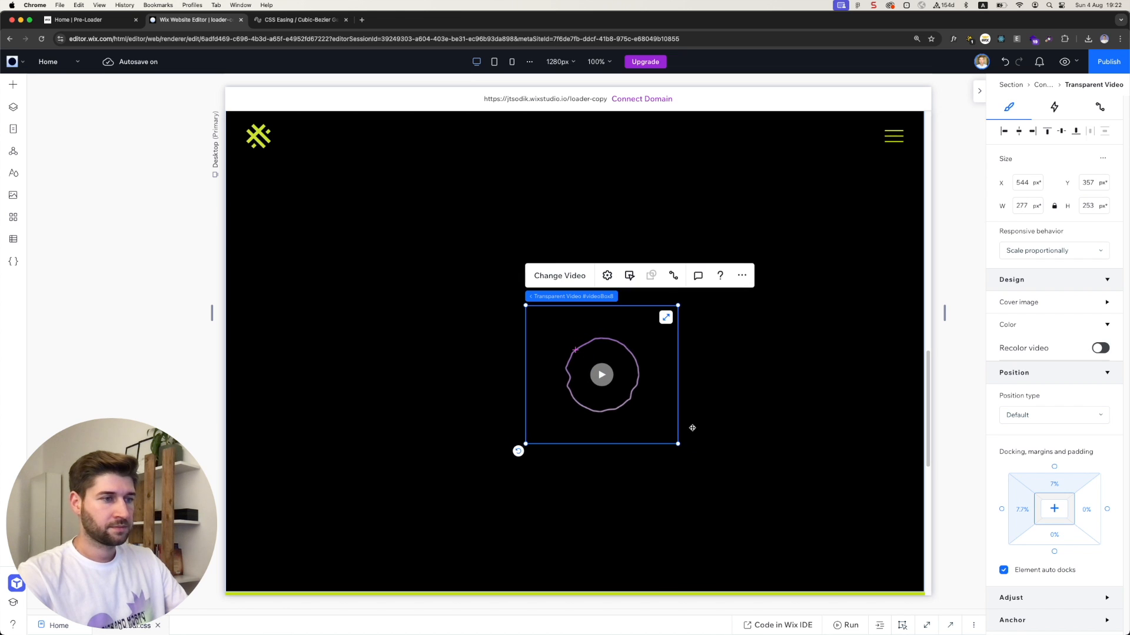
# Step: Center the transparent video horizontally and vertically in the container and set its width to 350 px
pyautogui.click(1019, 130)
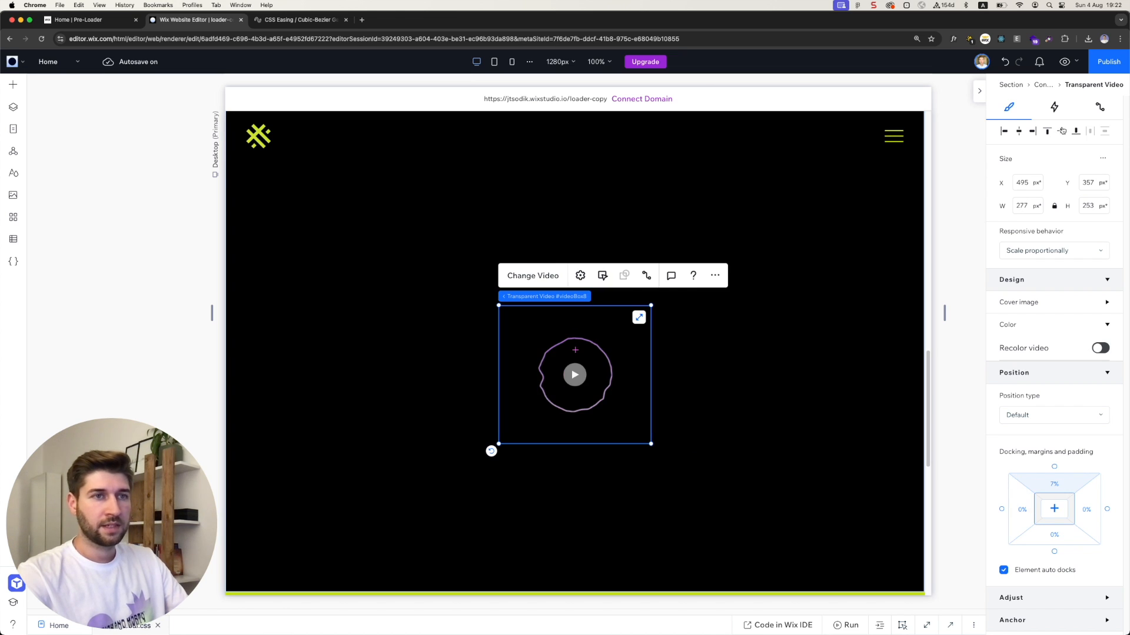
pyautogui.click(1062, 130)
pyautogui.click(1024, 206)
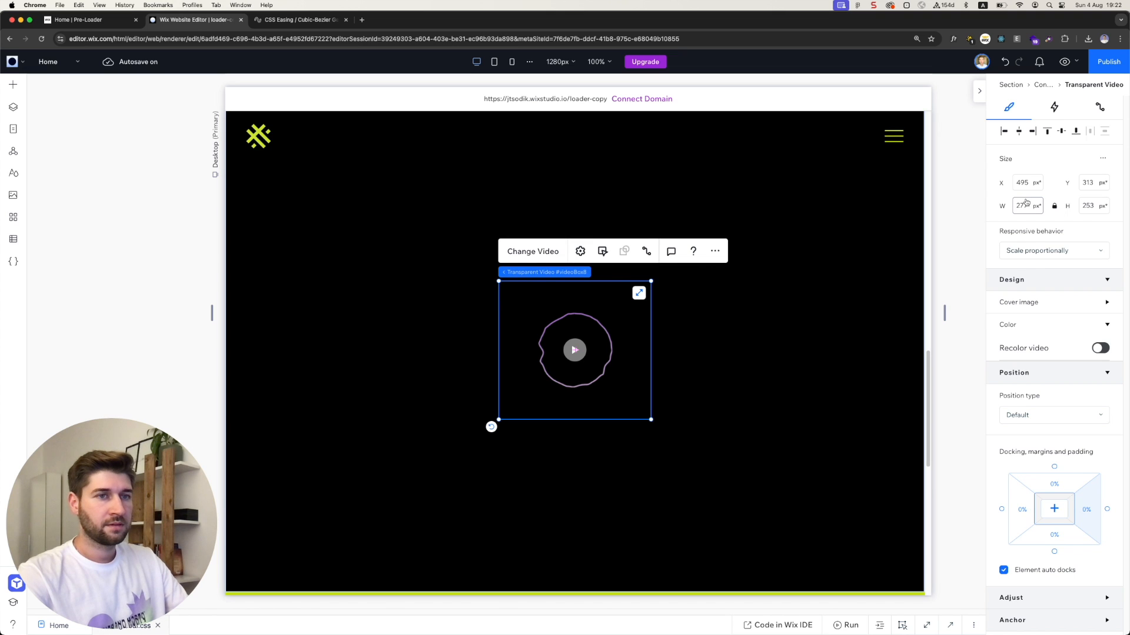
pyautogui.write('350')
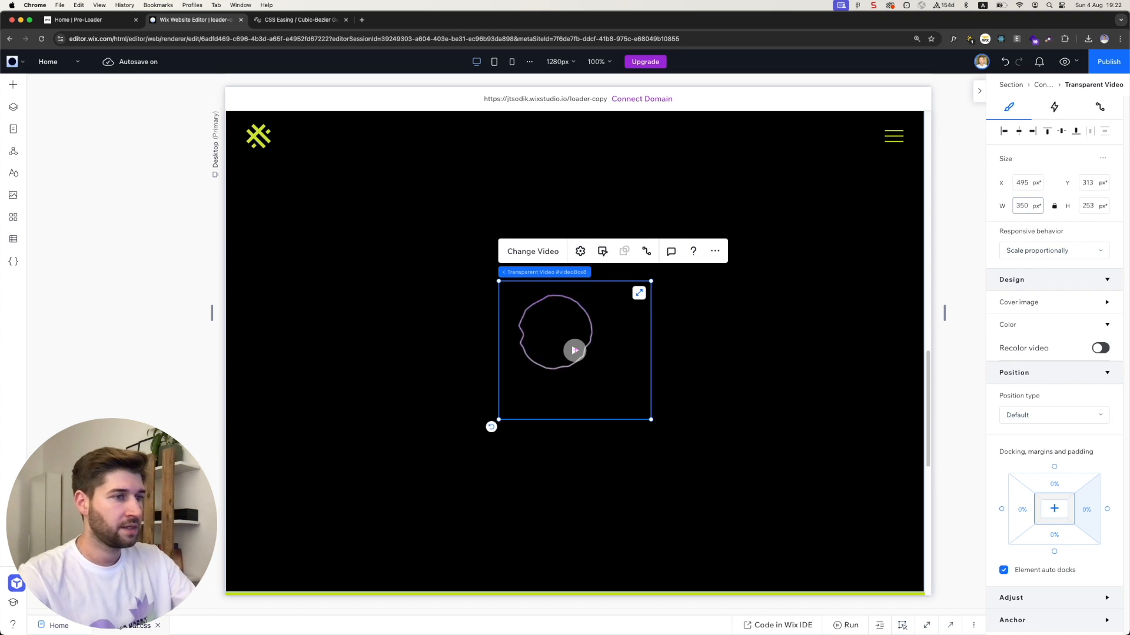
pyautogui.press('Return')
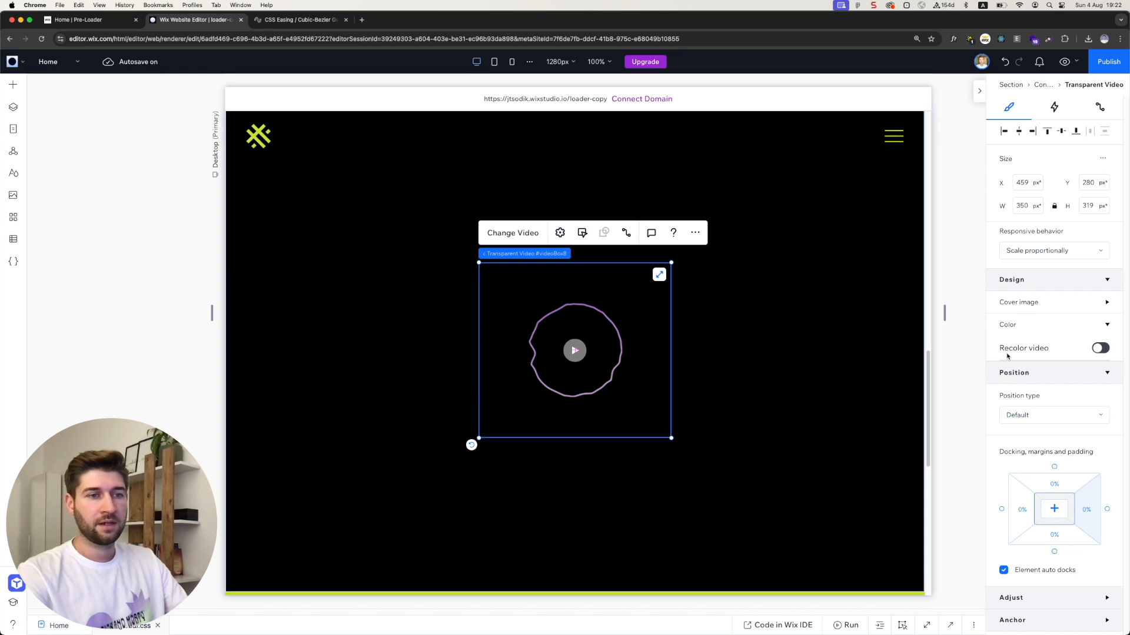
# Step: Turn on recoloring for the transparent video, try the color presets and apply Hue
pyautogui.click(1101, 349)
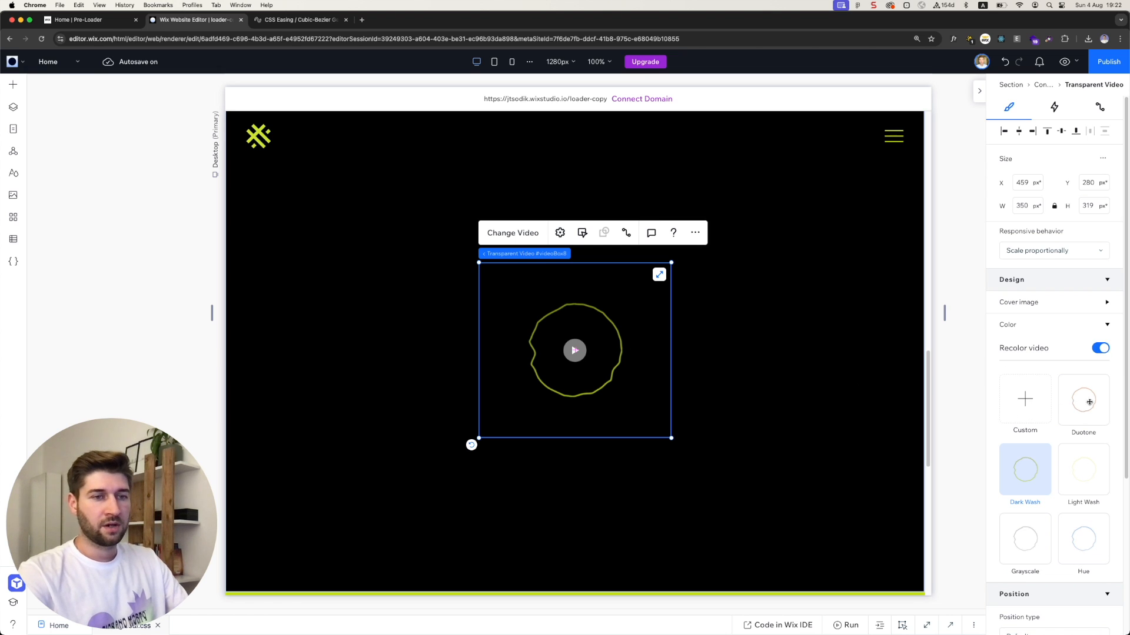
pyautogui.click(1089, 403)
pyautogui.click(1093, 471)
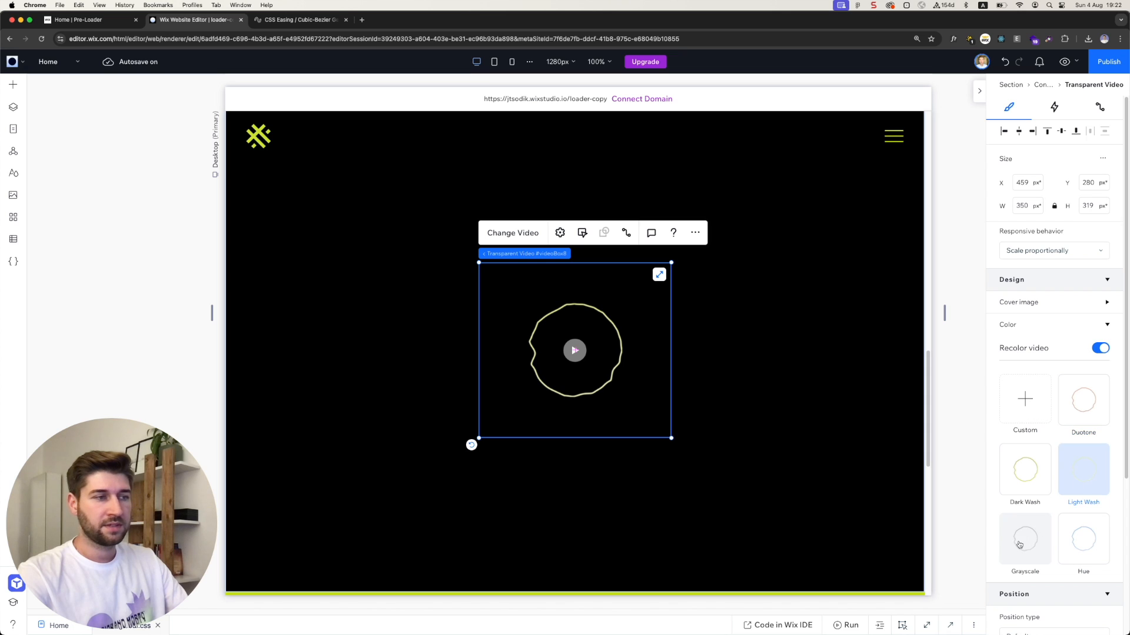
pyautogui.click(1024, 541)
pyautogui.click(1064, 551)
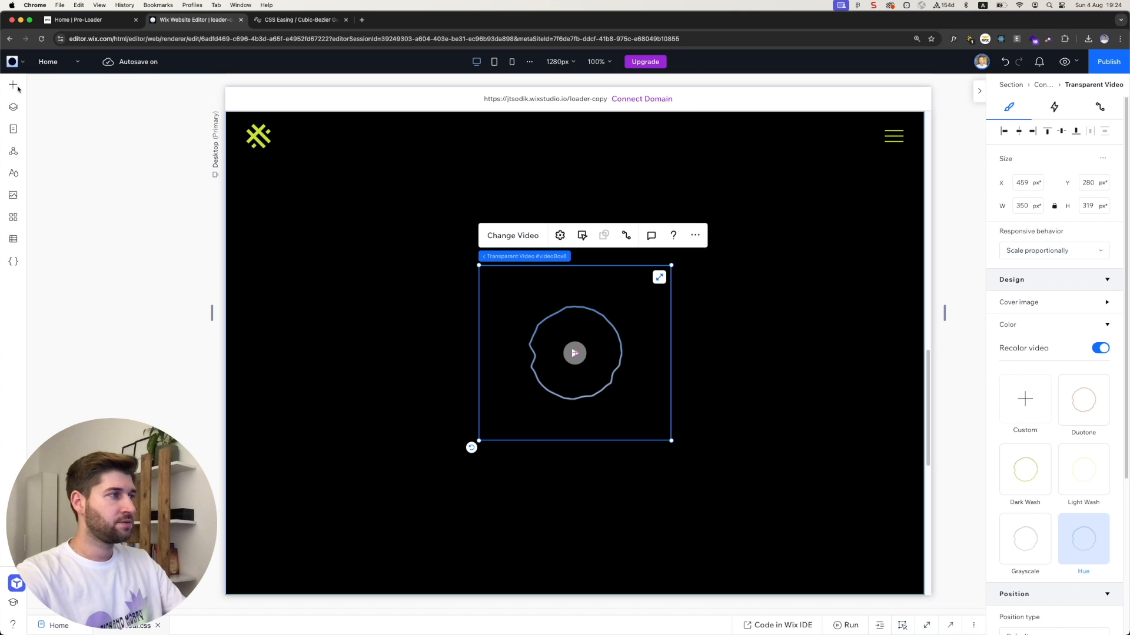
# Step: Add a title text element to the black container over the circle video
pyautogui.click(13, 85)
pyautogui.click(394, 164)
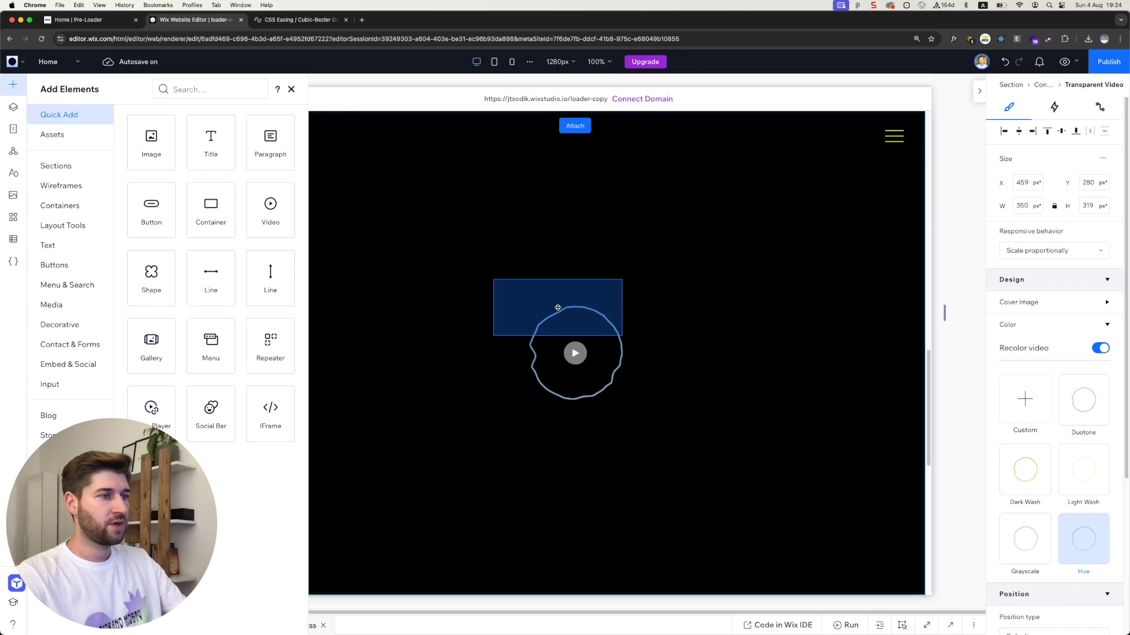
pyautogui.moveTo(558, 308); pyautogui.dragTo(553, 355)
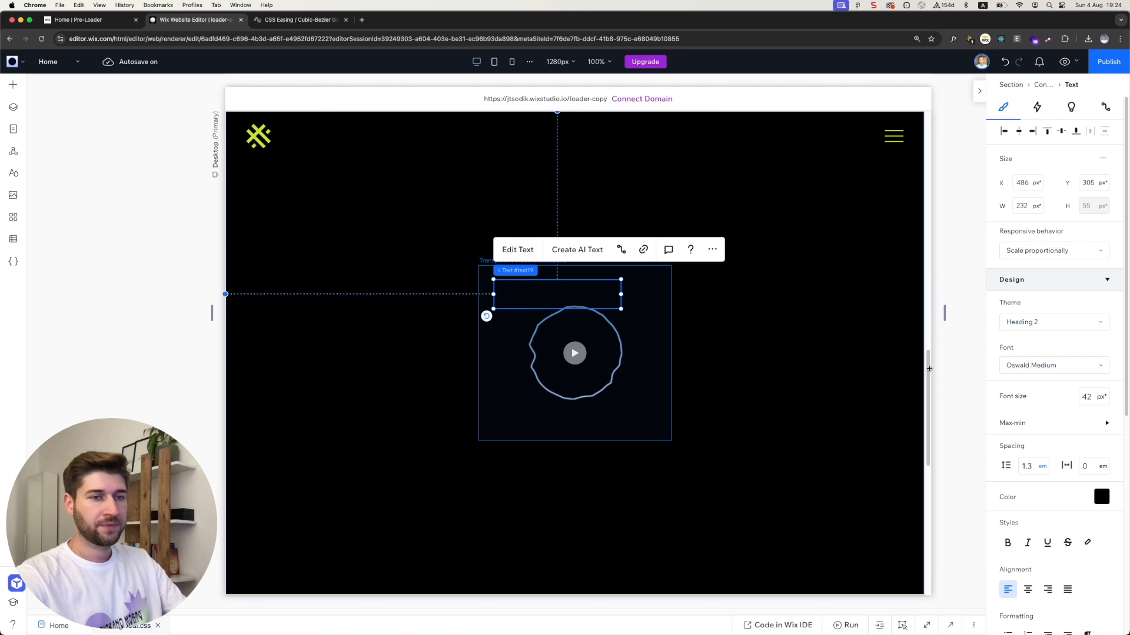
# Step: Apply the Heading 1 theme to the title and set its text color to white
pyautogui.click(1045, 327)
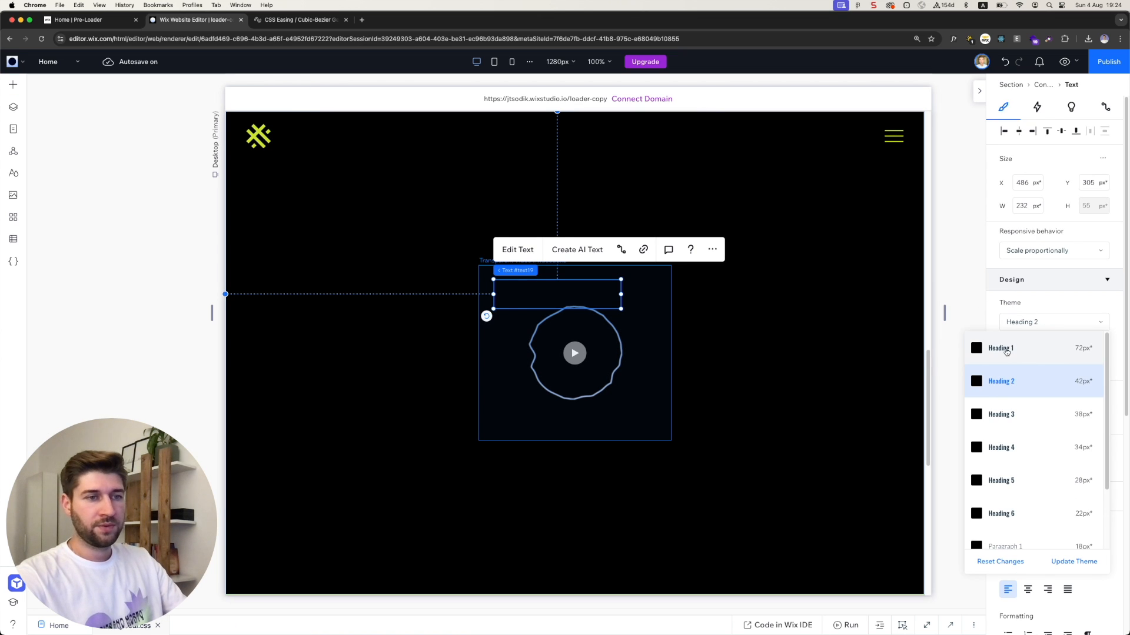
pyautogui.click(1006, 349)
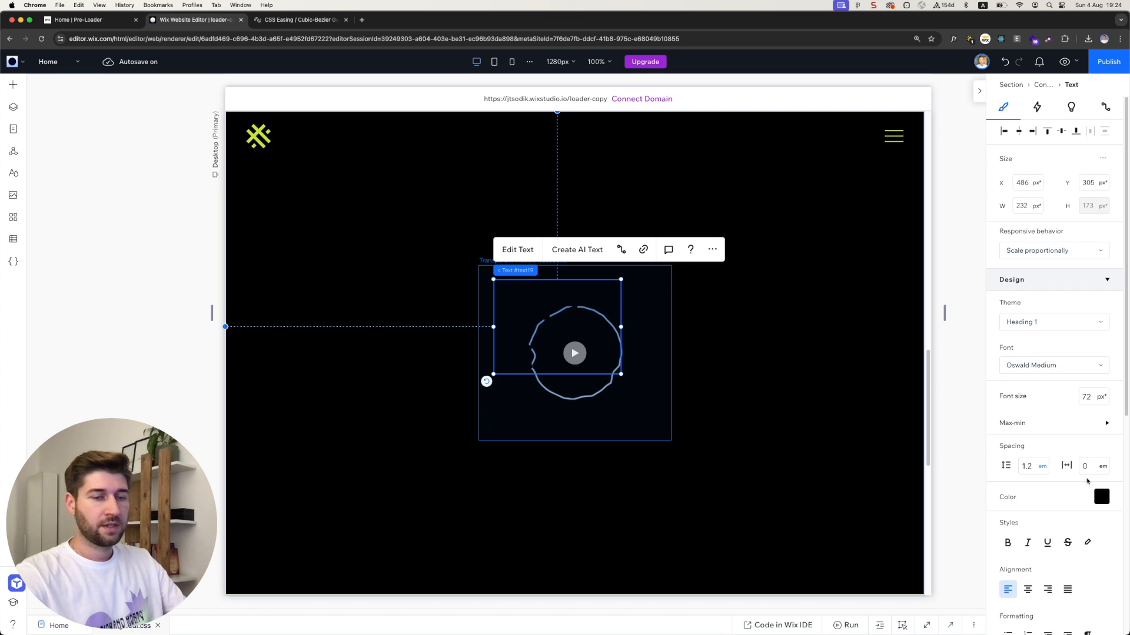
pyautogui.click(1101, 494)
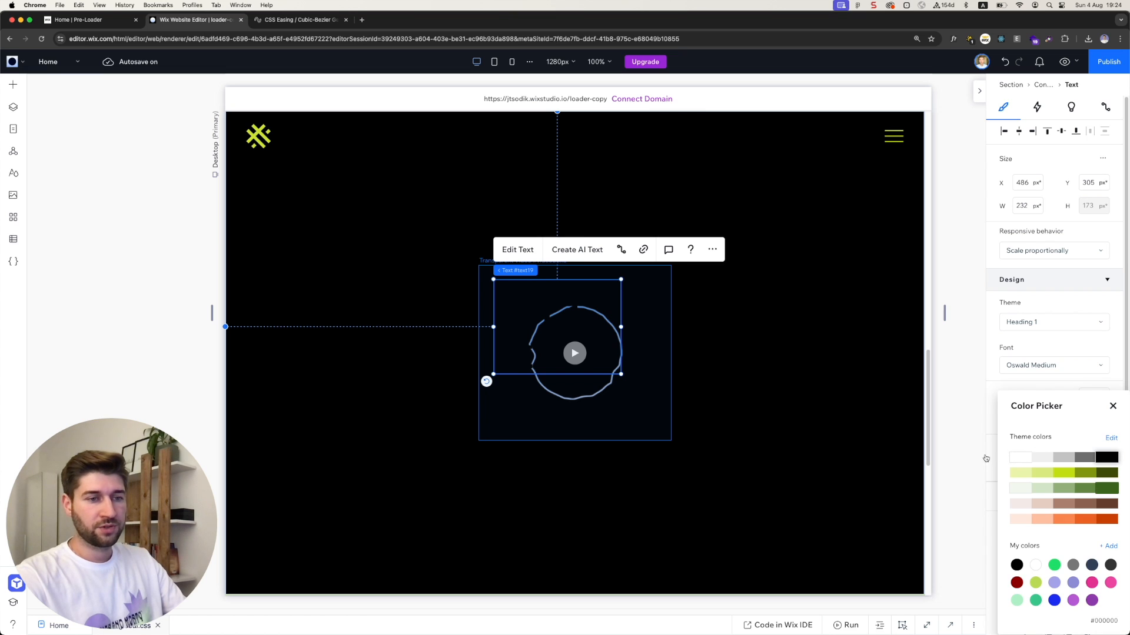
pyautogui.click(1015, 457)
pyautogui.click(1113, 406)
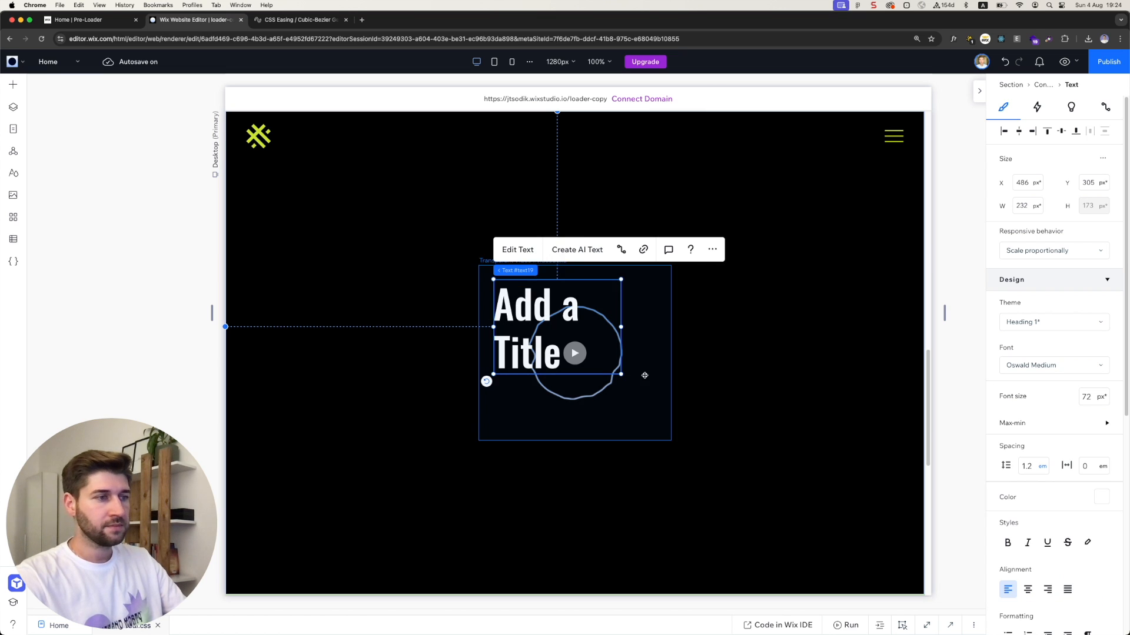
# Step: Replace the title's placeholder text with "GOOD THINGS"
pyautogui.doubleClick(587, 312)
pyautogui.write('G')
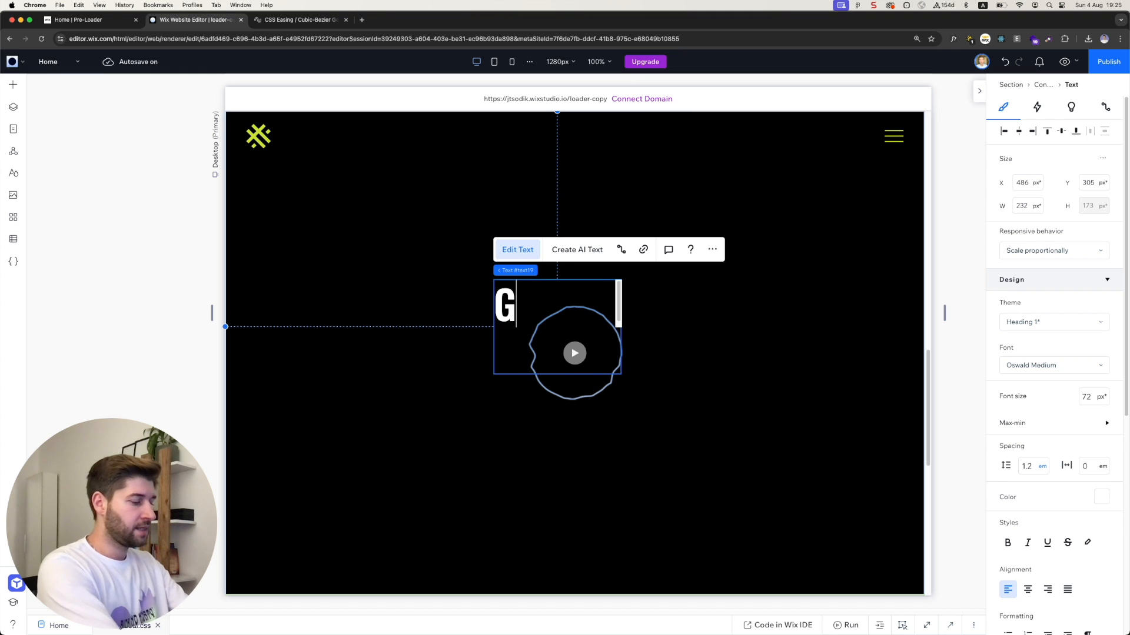
pyautogui.write('OOD THINGS')
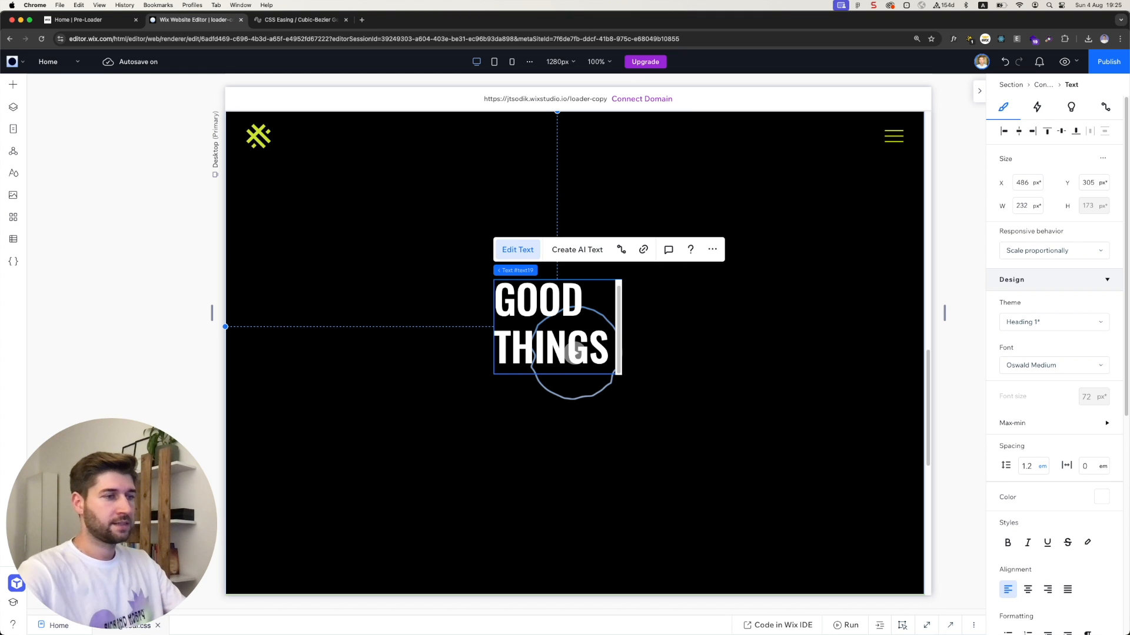
pyautogui.click(664, 304)
pyautogui.click(584, 309)
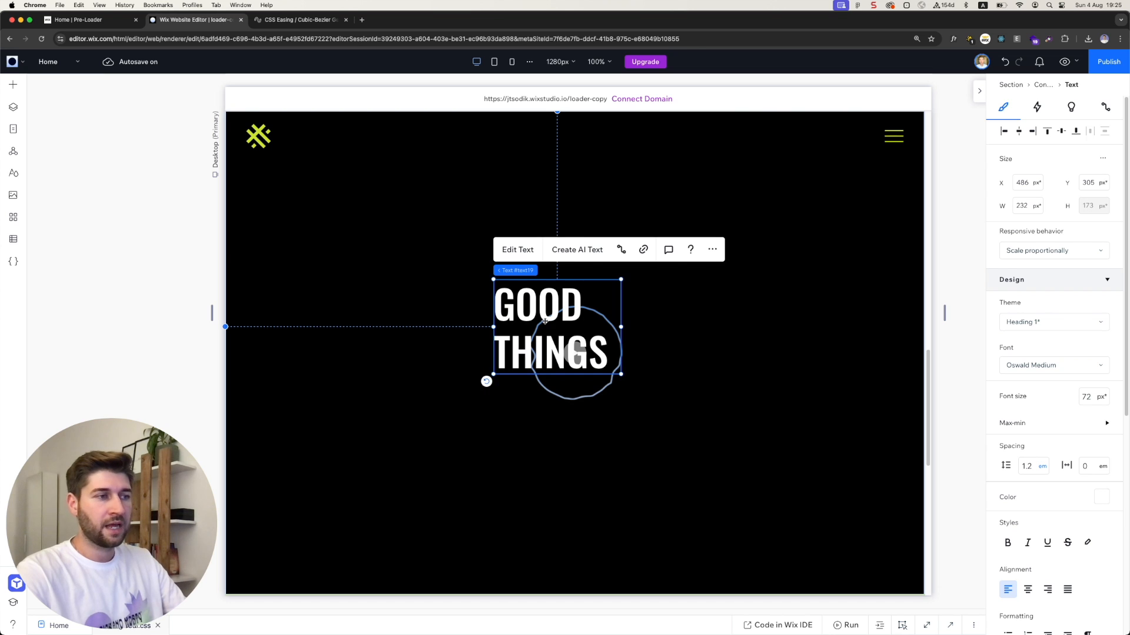
# Step: Set the title's responsive behavior to Hug and center it horizontally and vertically in the container
pyautogui.click(1030, 253)
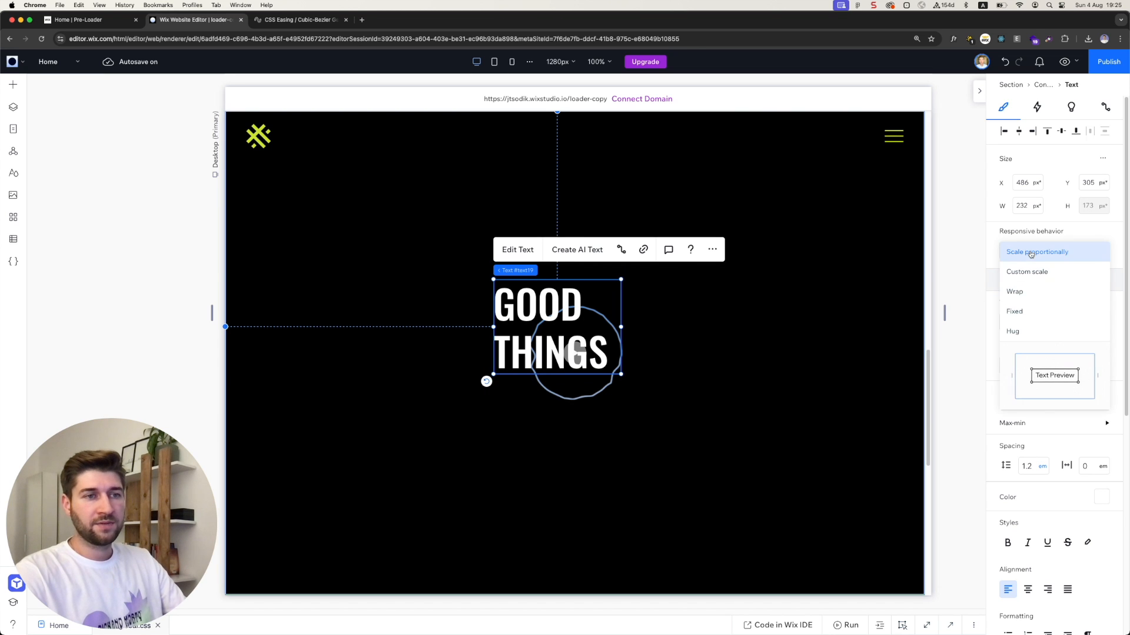
pyautogui.click(1015, 333)
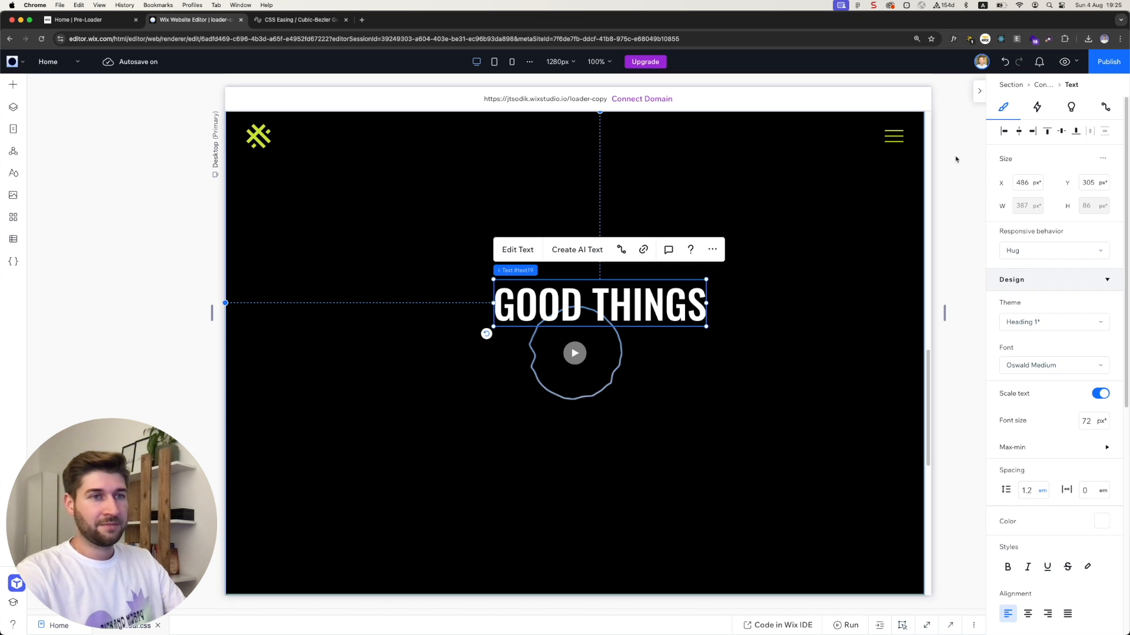
pyautogui.click(1060, 132)
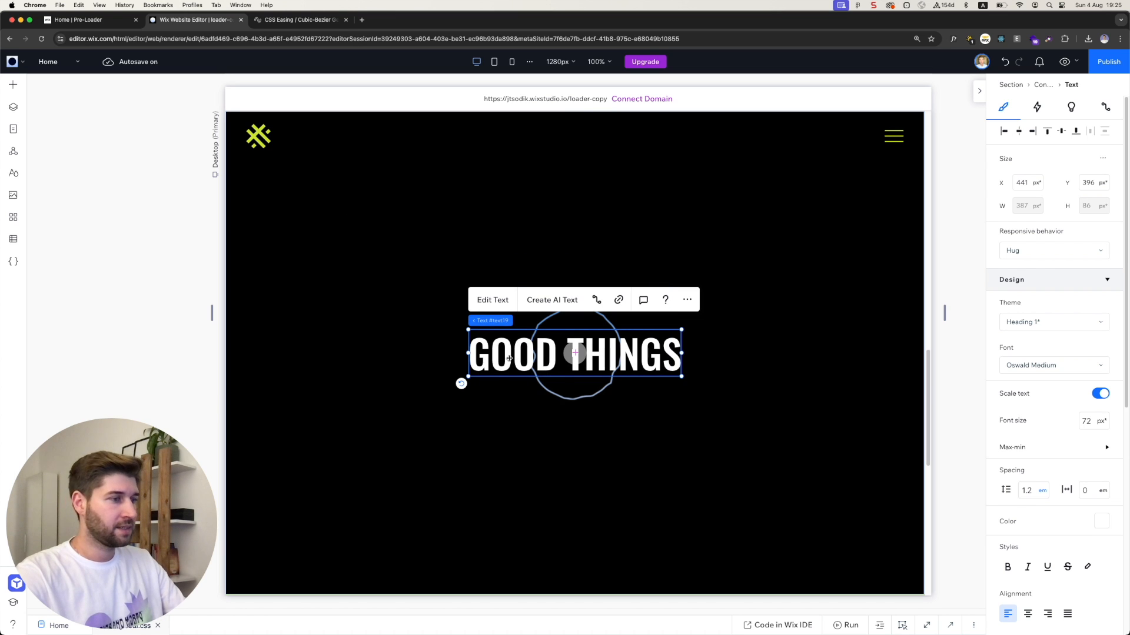
# Step: Duplicate the GOOD THINGS title directly below the original and style the copy as Paragraph 1 in white
pyautogui.press('super+d')
pyautogui.moveTo(520, 360); pyautogui.dragTo(513, 394)
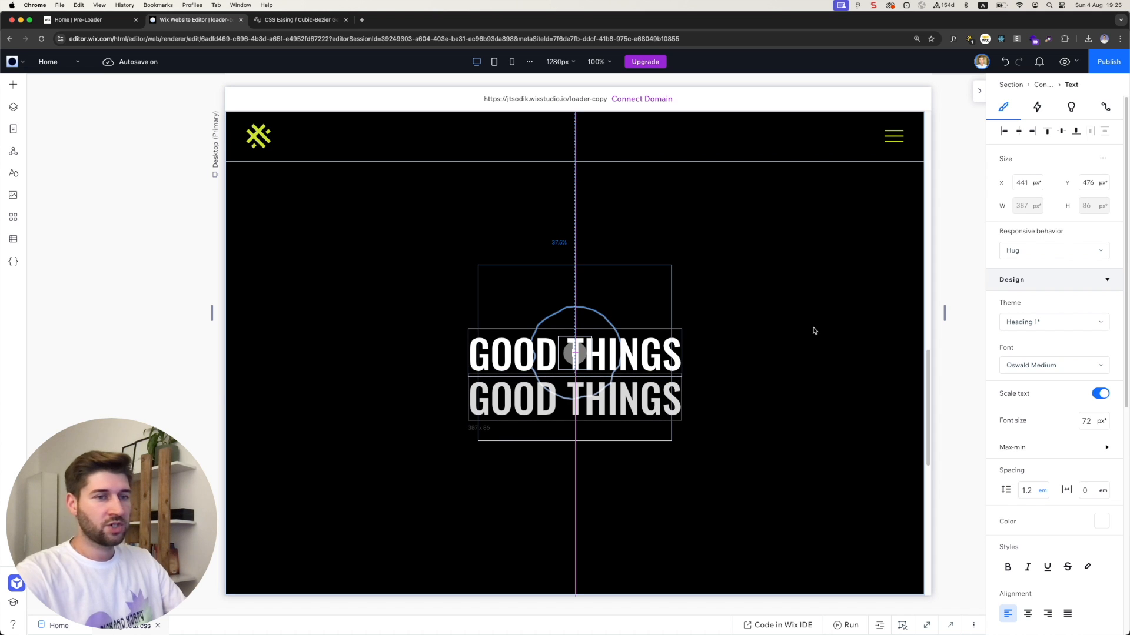
pyautogui.click(1035, 322)
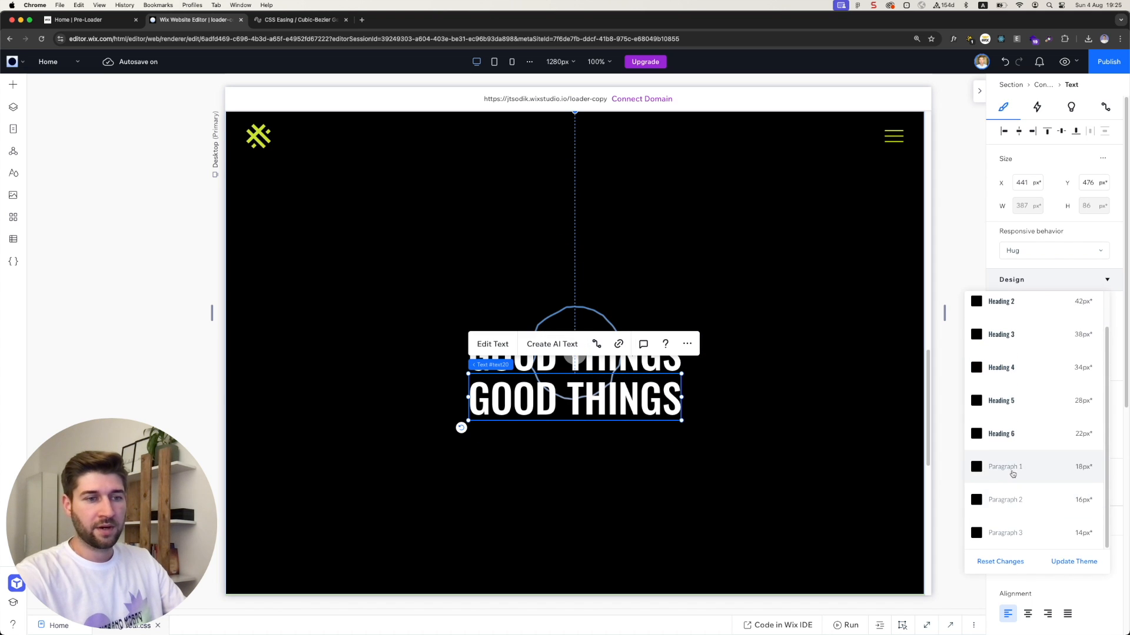
pyautogui.click(1012, 468)
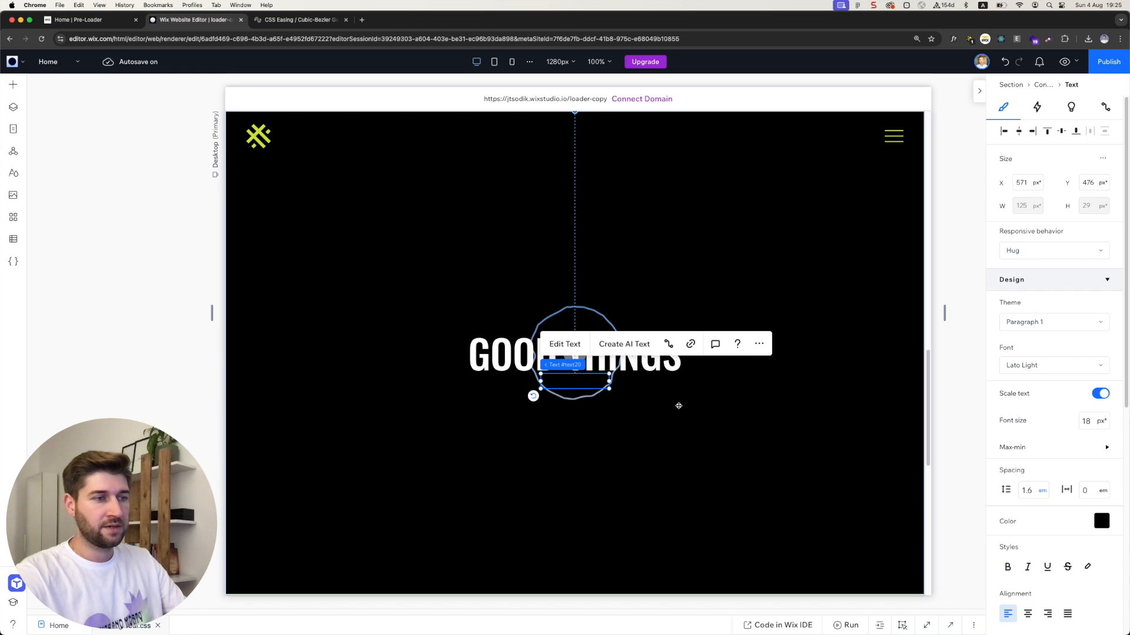
pyautogui.click(1102, 521)
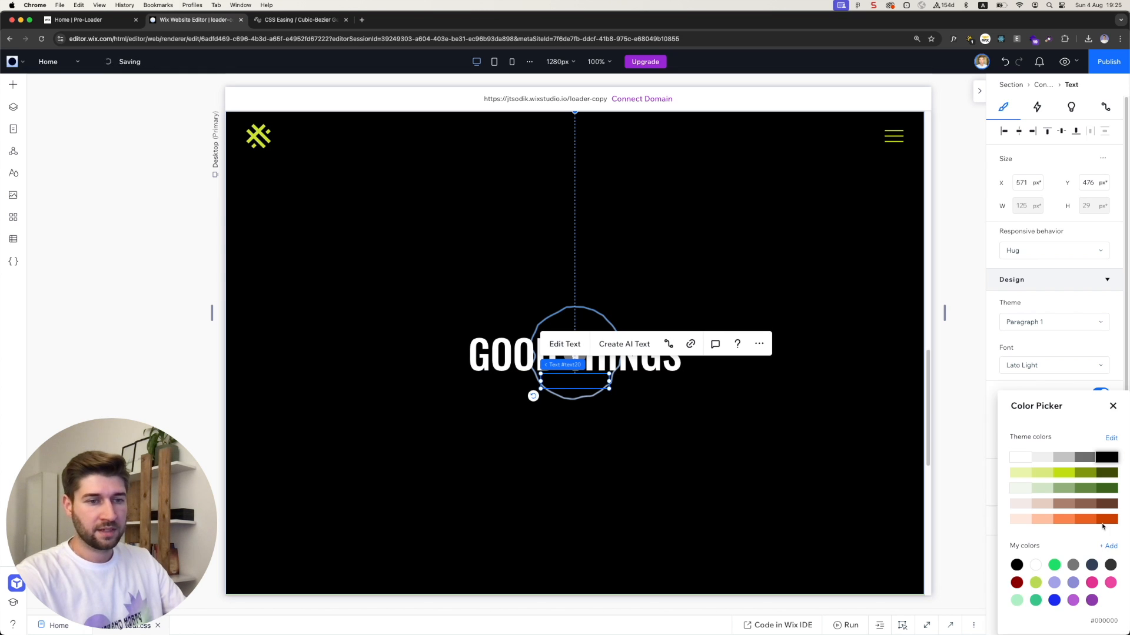
pyautogui.click(1024, 460)
pyautogui.click(1111, 406)
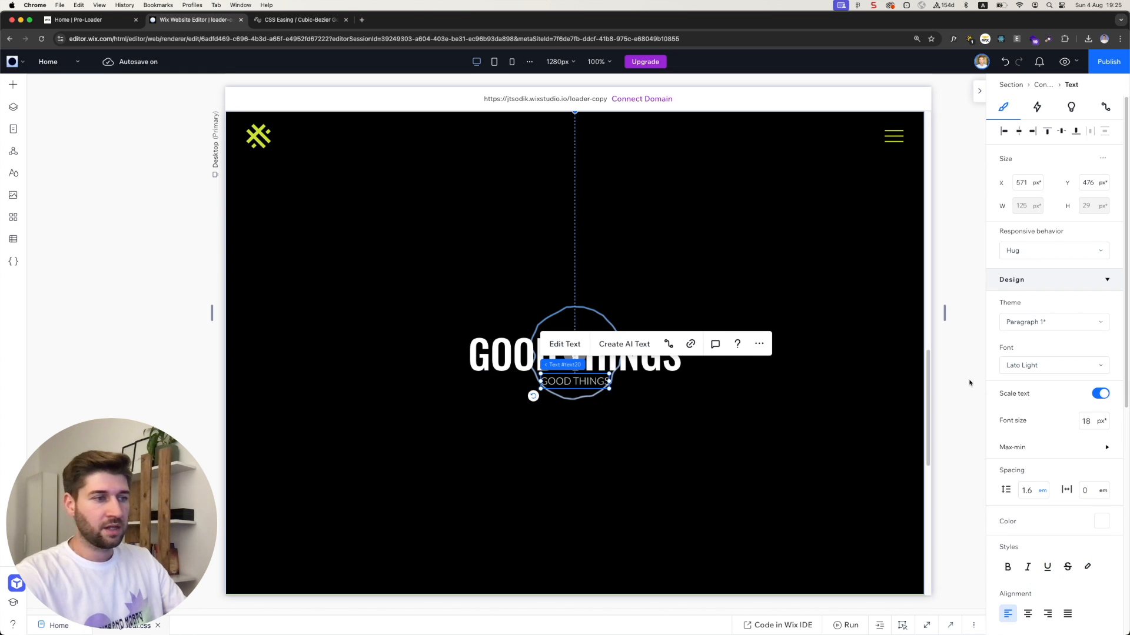
# Step: Change the duplicated text to "ARE WORTH WAITING FOR" and center it horizontally in the container
pyautogui.click(563, 345)
pyautogui.write('ARE')
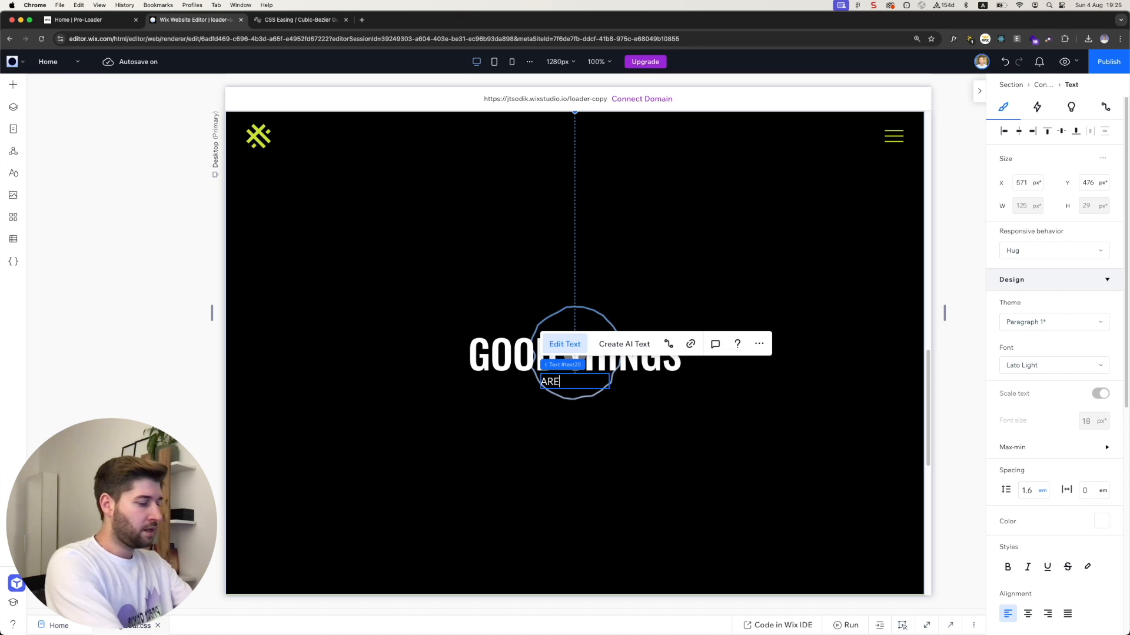
pyautogui.write(' WORTH WAITING FOR')
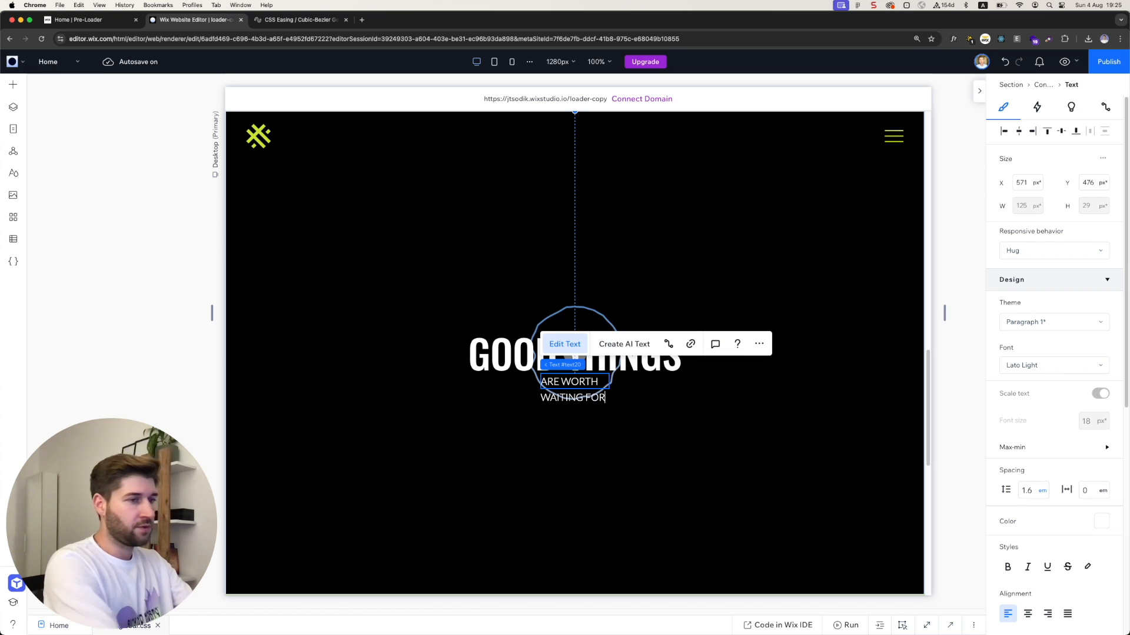
pyautogui.press('BackSpace')
pyautogui.press('BackSpace')
pyautogui.press('BackSpace')
pyautogui.press('BackSpace')
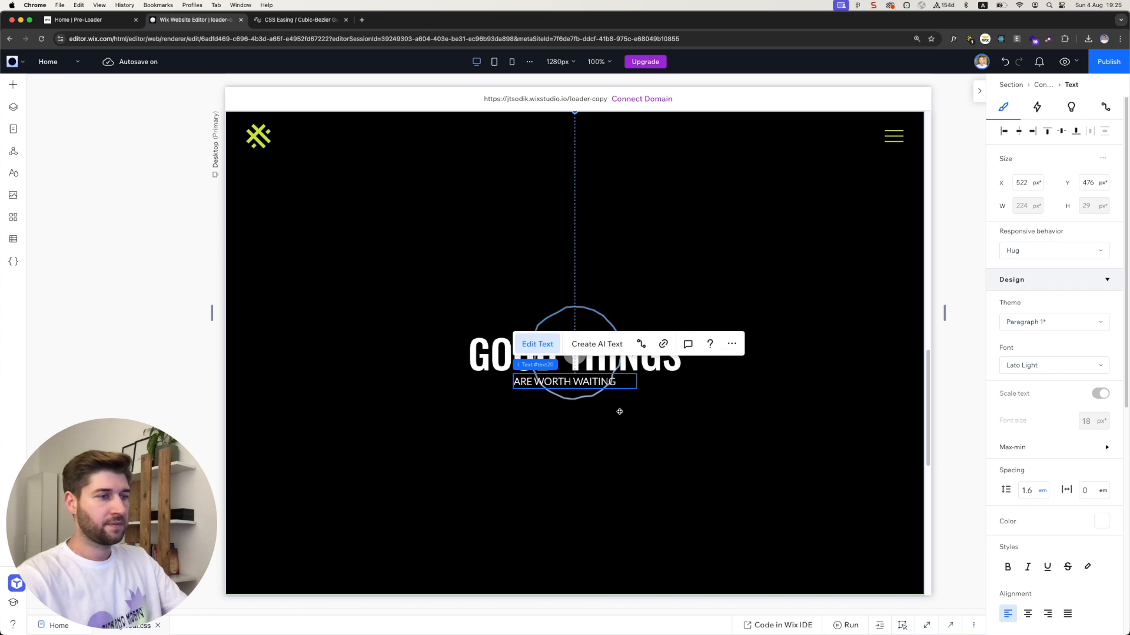
pyautogui.click(591, 396)
pyautogui.click(593, 383)
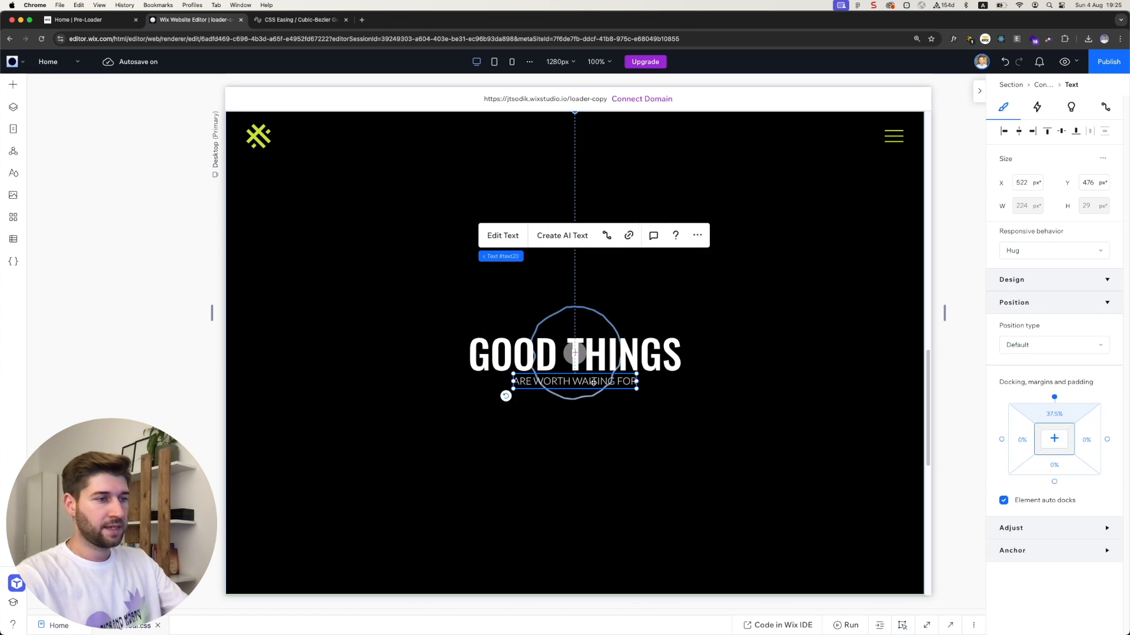
pyautogui.click(1021, 133)
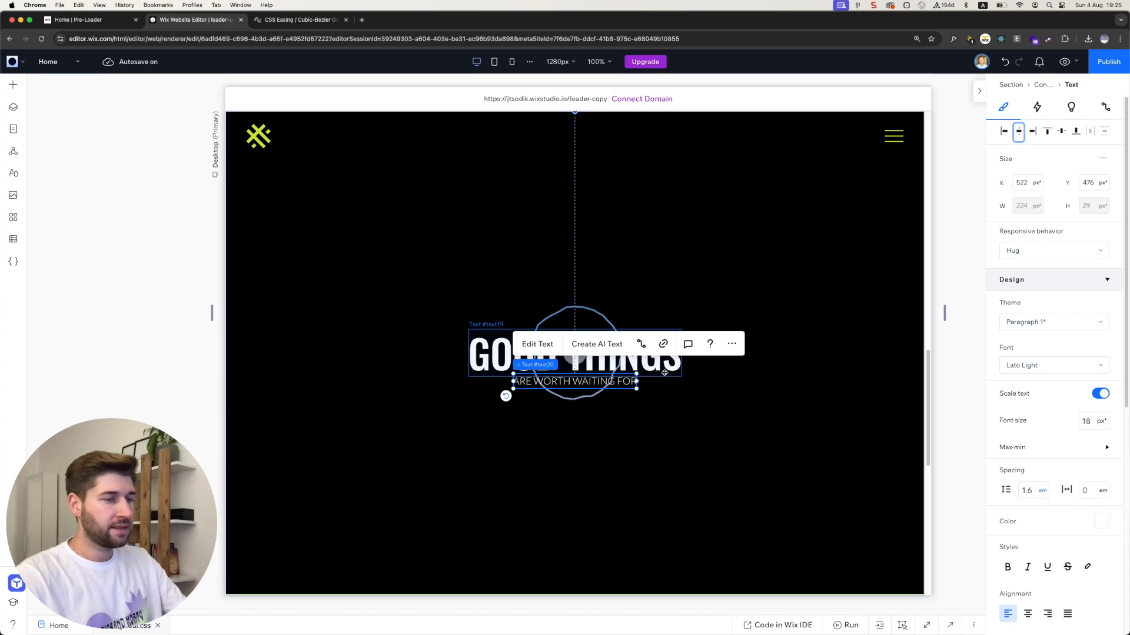
# Step: Stack the title and the subtitle vertically and set the spacing between them to 0 px
pyautogui.keyDown('shift'); pyautogui.click(664, 373); pyautogui.keyUp('shift')
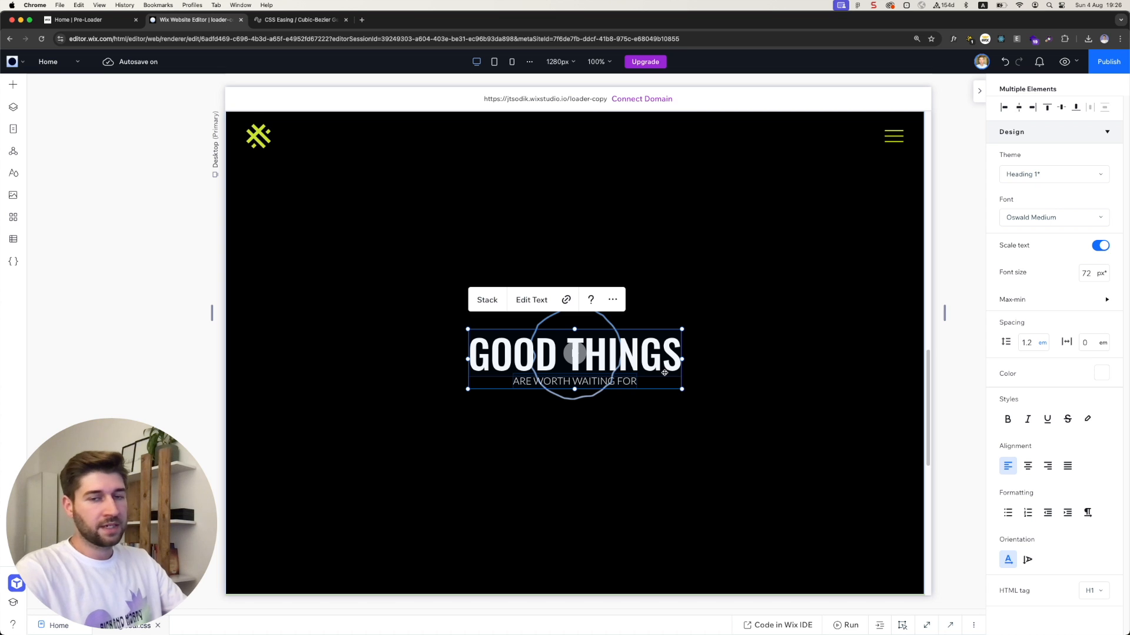
pyautogui.click(487, 301)
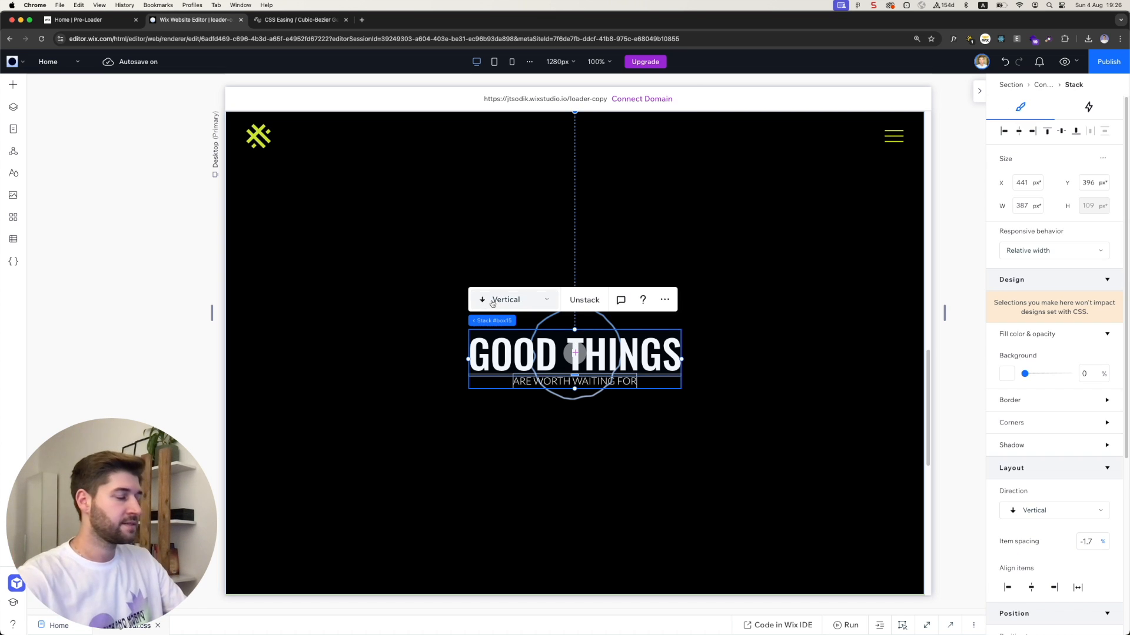
pyautogui.moveTo(589, 375); pyautogui.dragTo(575, 375)
pyautogui.click(575, 375)
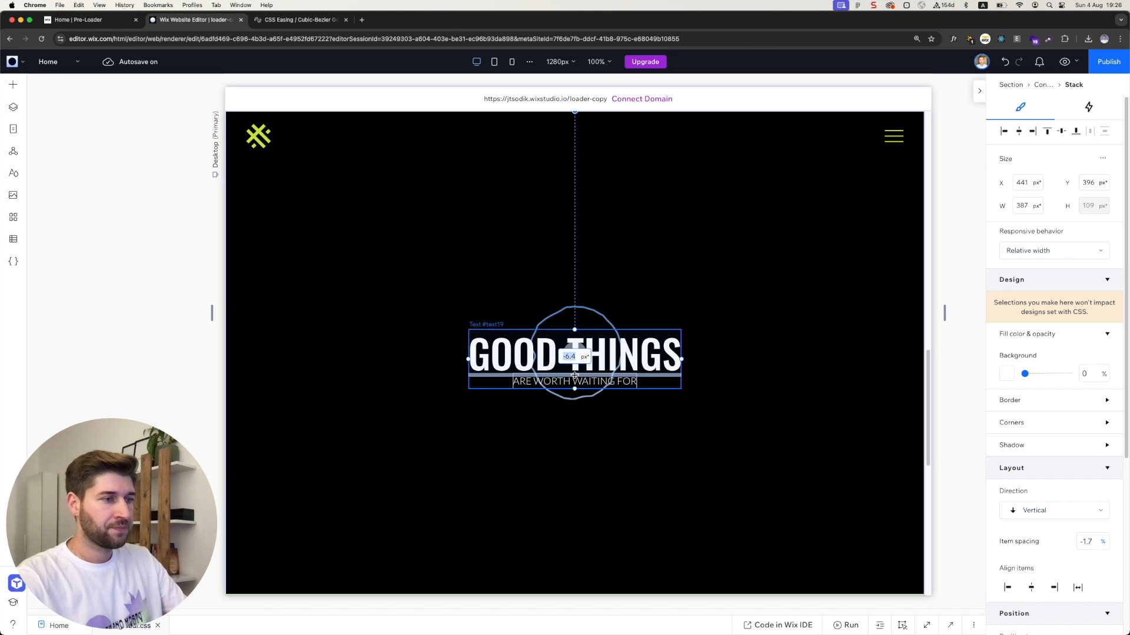
pyautogui.write('0')
pyautogui.press('Return')
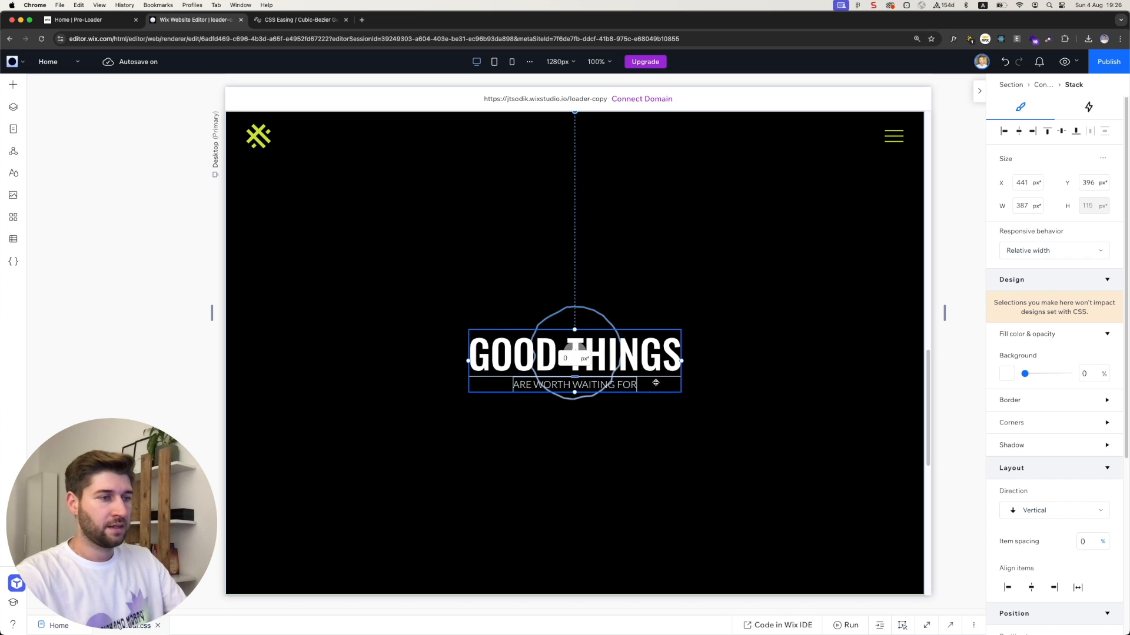
pyautogui.click(713, 387)
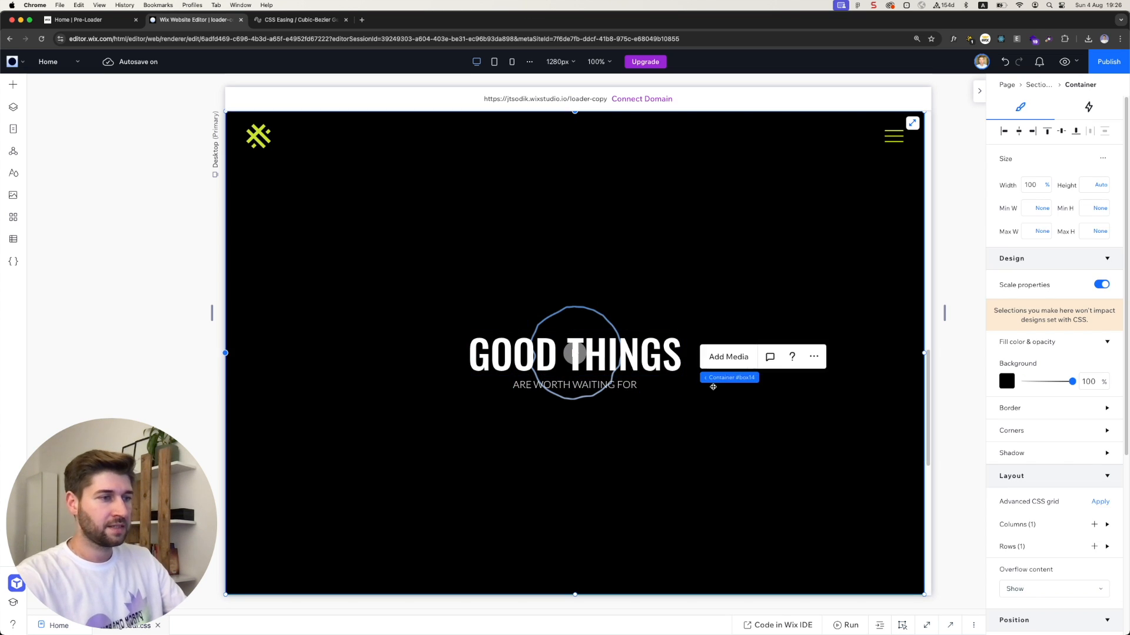
pyautogui.click(643, 373)
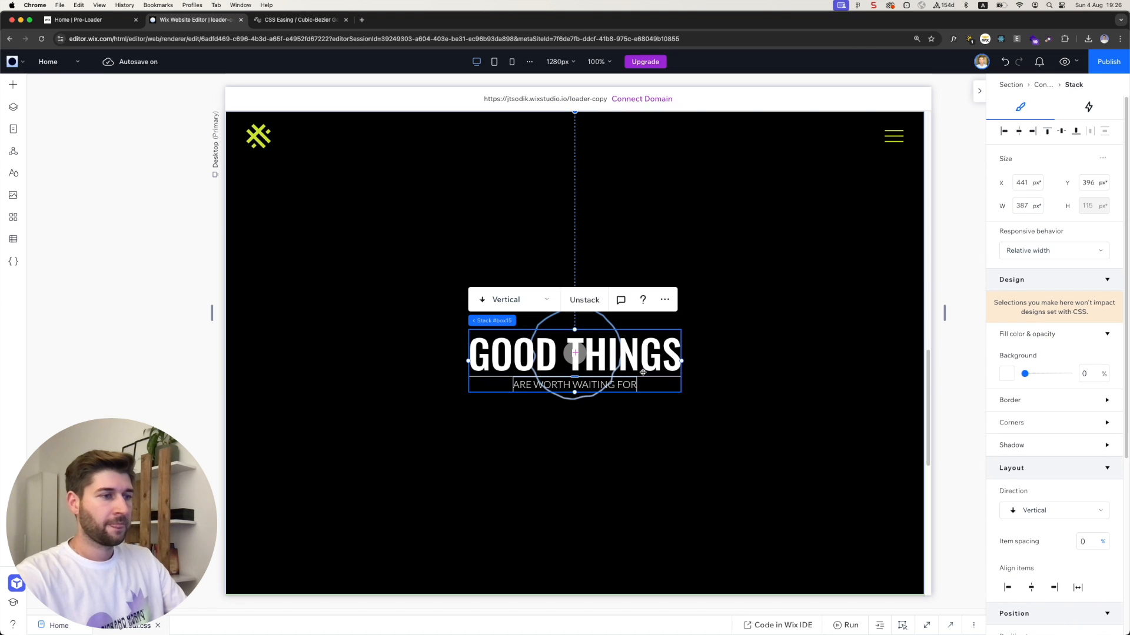
# Step: Center the text stack vertically in the container and preview the layout at narrower desktop widths
pyautogui.click(1060, 132)
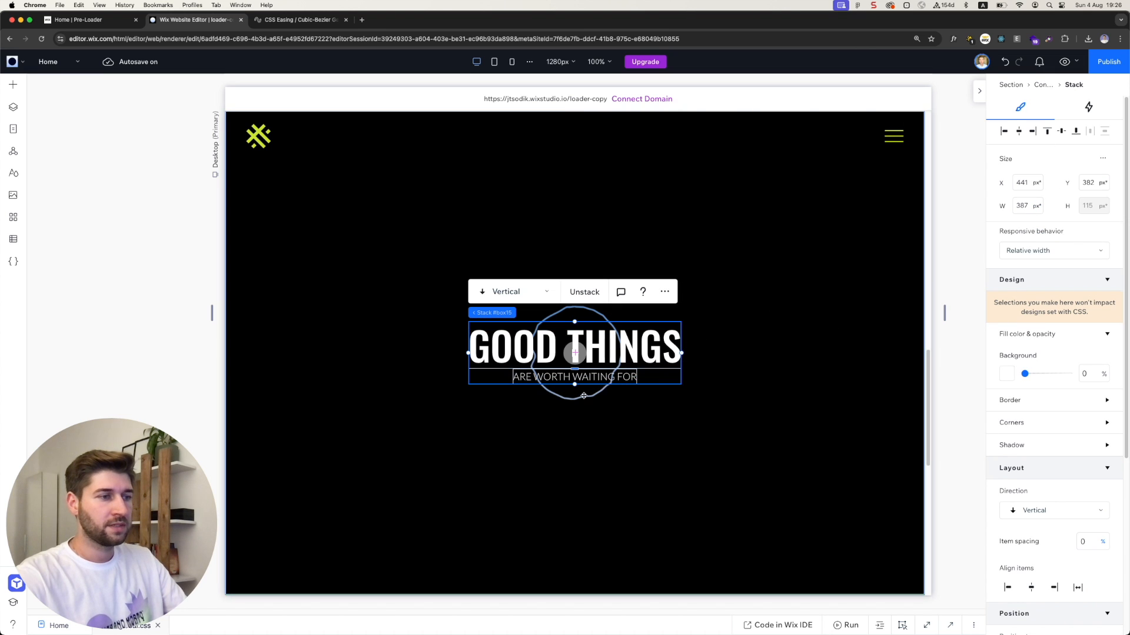
pyautogui.click(584, 396)
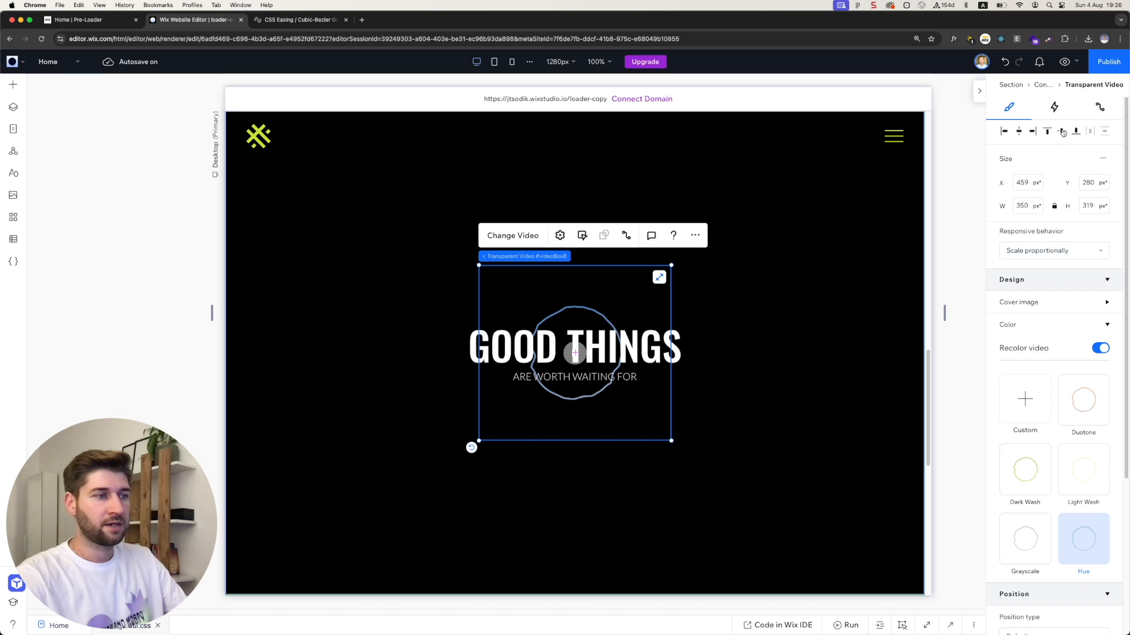
pyautogui.click(800, 277)
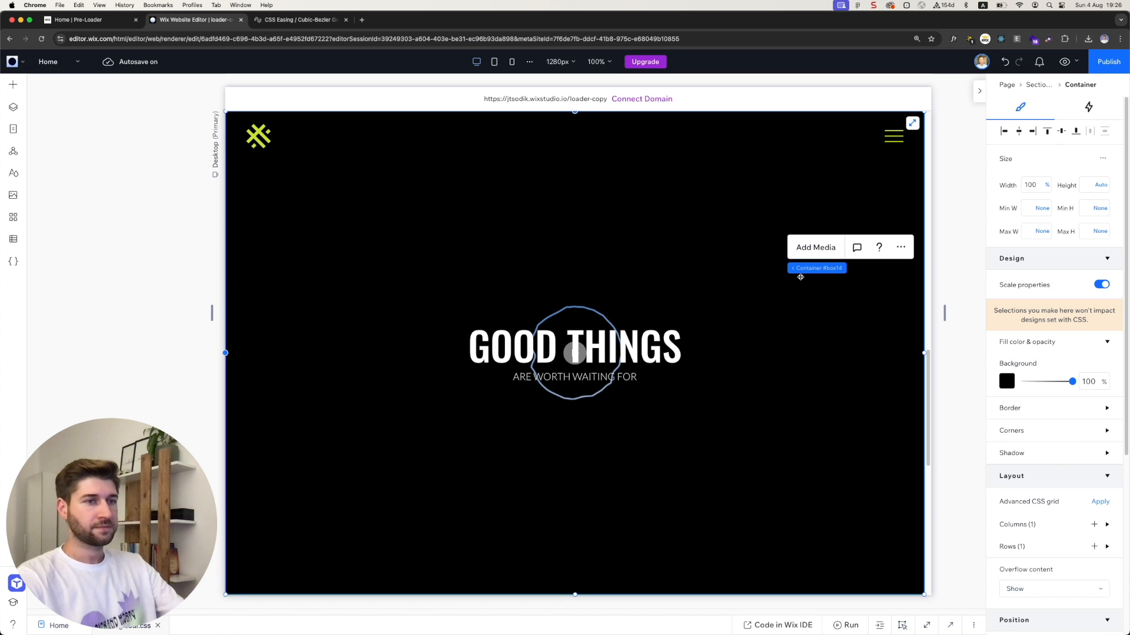
pyautogui.moveTo(945, 314); pyautogui.dragTo(867, 313)
pyautogui.moveTo(806, 336); pyautogui.dragTo(762, 353)
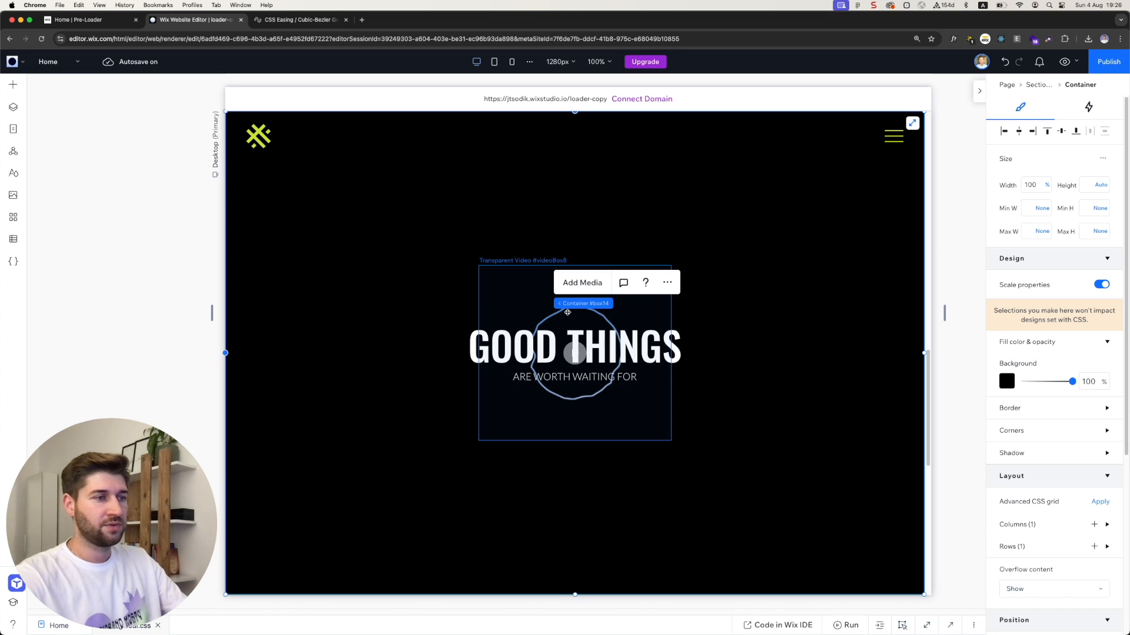
# Step: Set the responsive behavior of both the transparent video and the text stack to Fixed, and preview a narrower width
pyautogui.click(567, 312)
pyautogui.click(1030, 252)
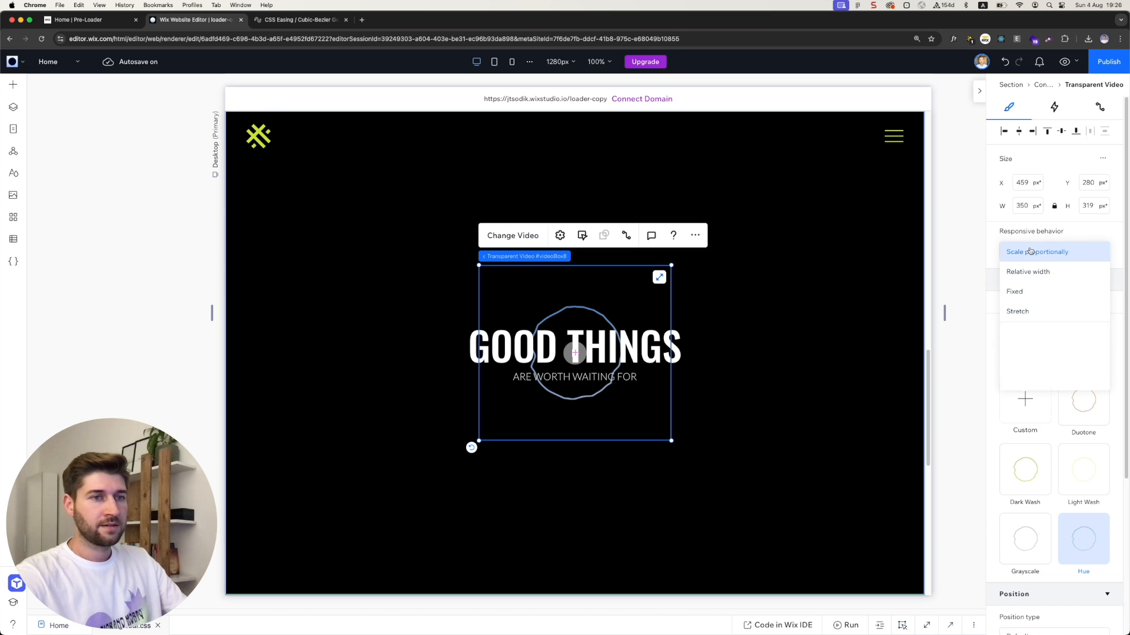
pyautogui.click(1028, 290)
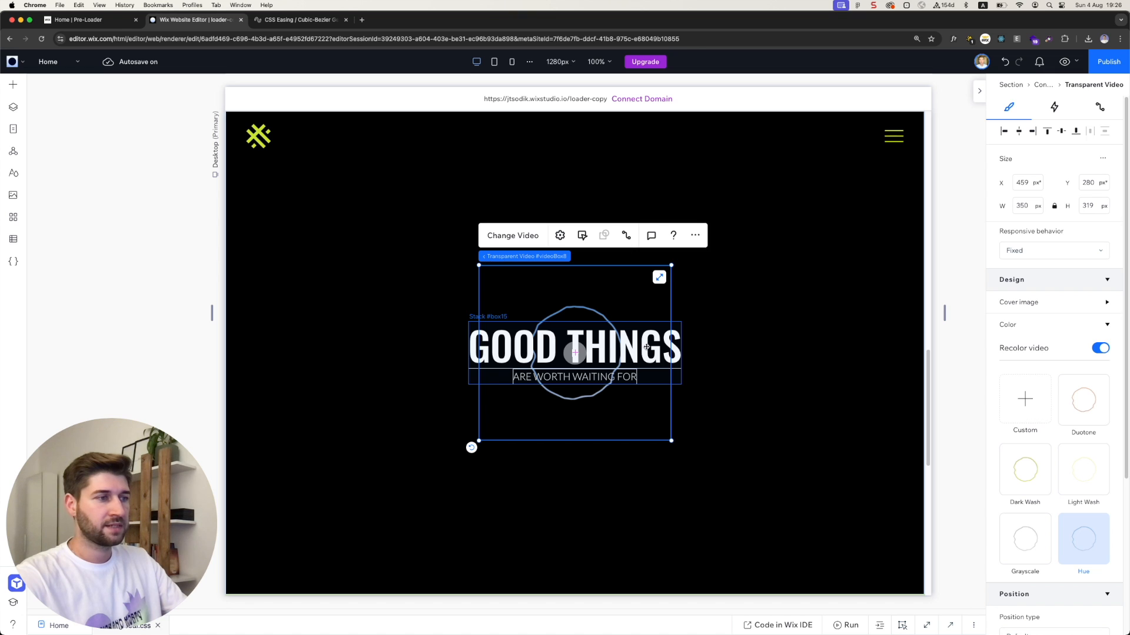
pyautogui.click(647, 348)
pyautogui.click(1030, 251)
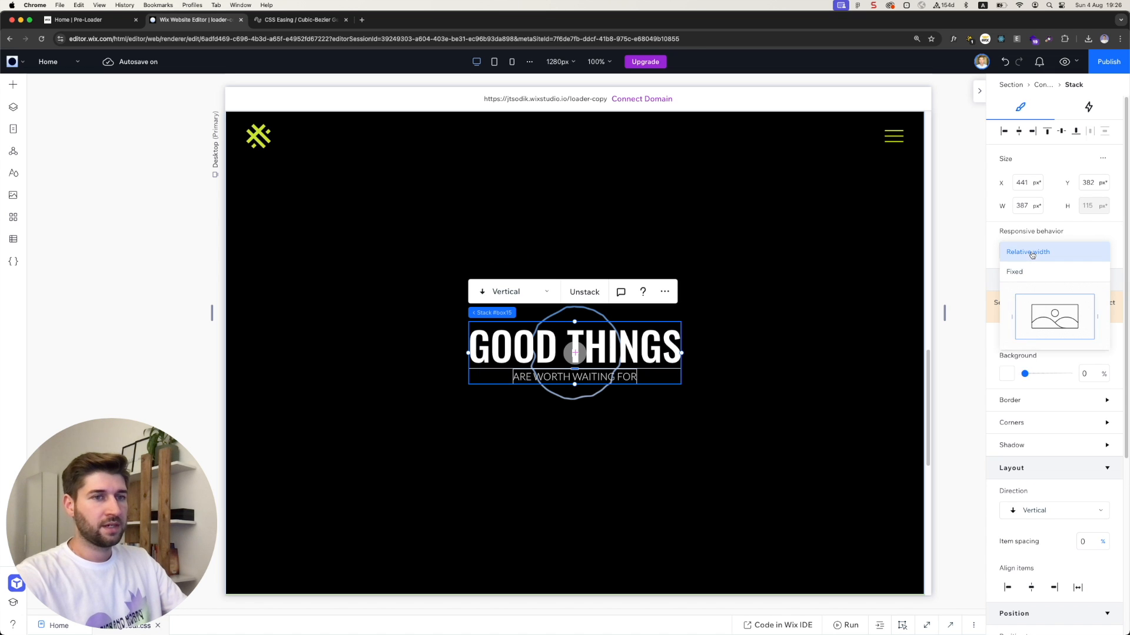
pyautogui.click(1029, 272)
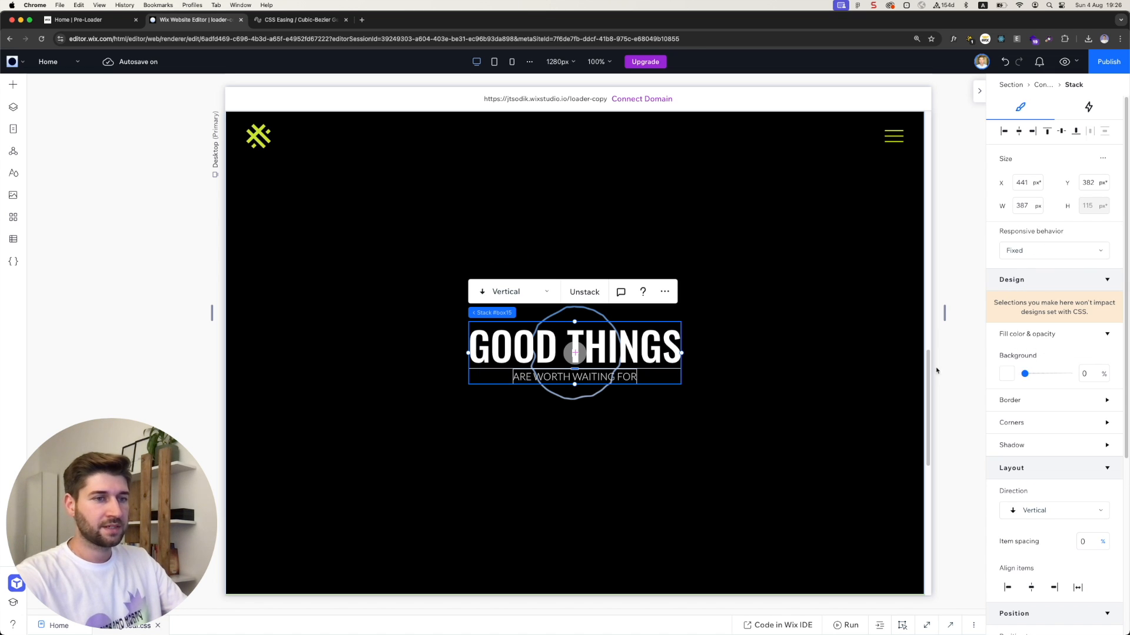
pyautogui.moveTo(945, 312); pyautogui.dragTo(894, 314)
# Step: Turn off text scaling for the GOOD THINGS title and the ARE WORTH WAITING FOR subtitle
pyautogui.click(618, 347)
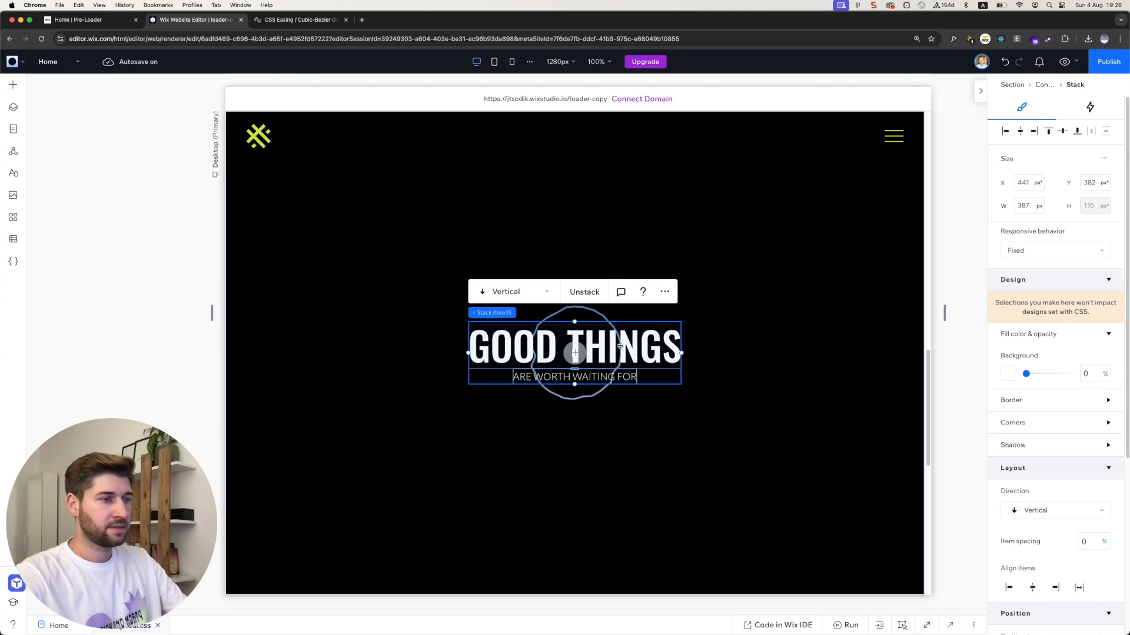
pyautogui.click(618, 348)
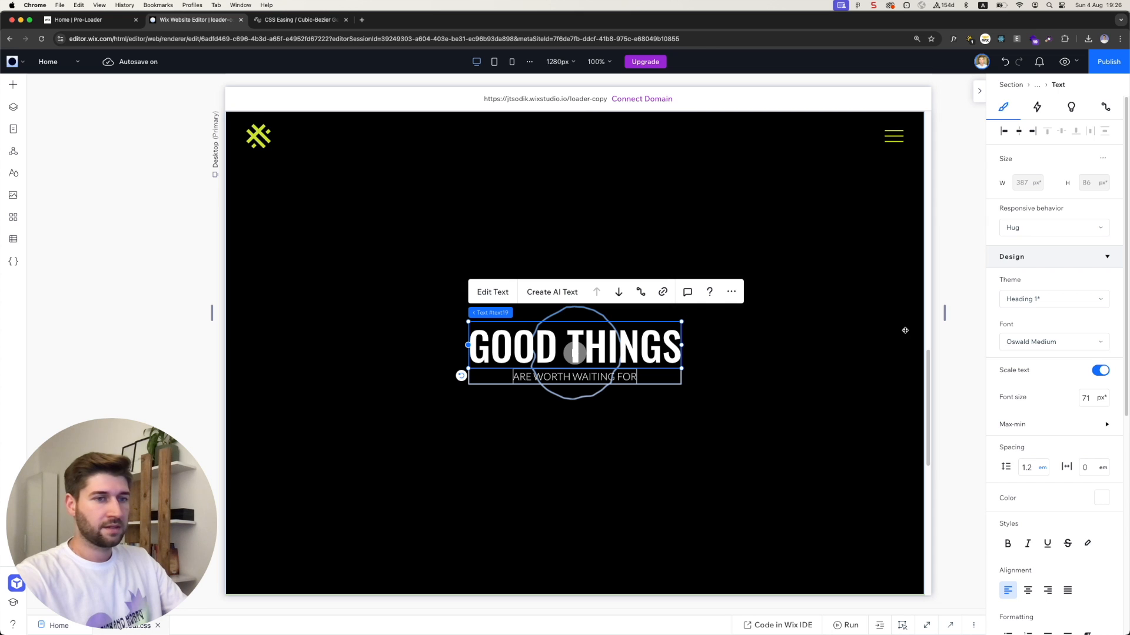
pyautogui.click(1101, 371)
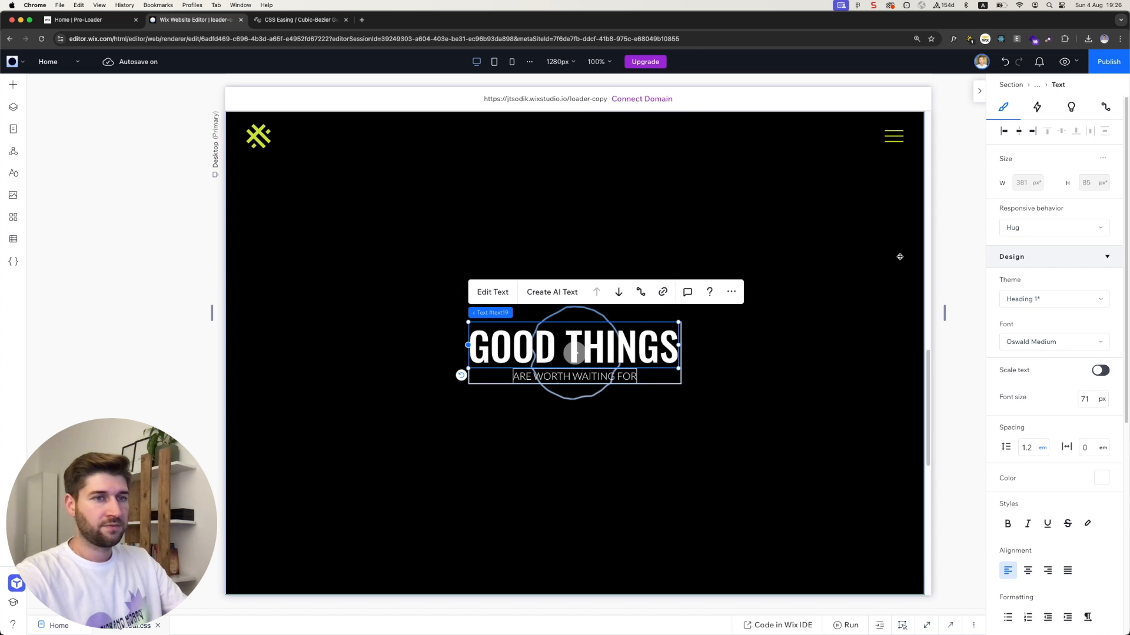
pyautogui.click(630, 376)
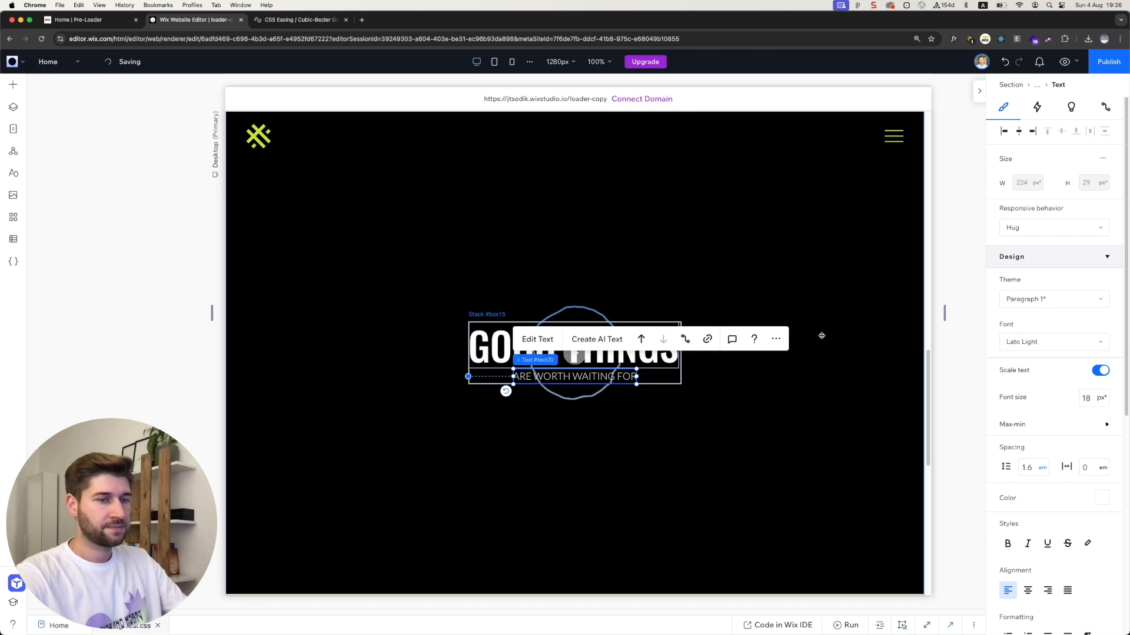
pyautogui.click(1099, 372)
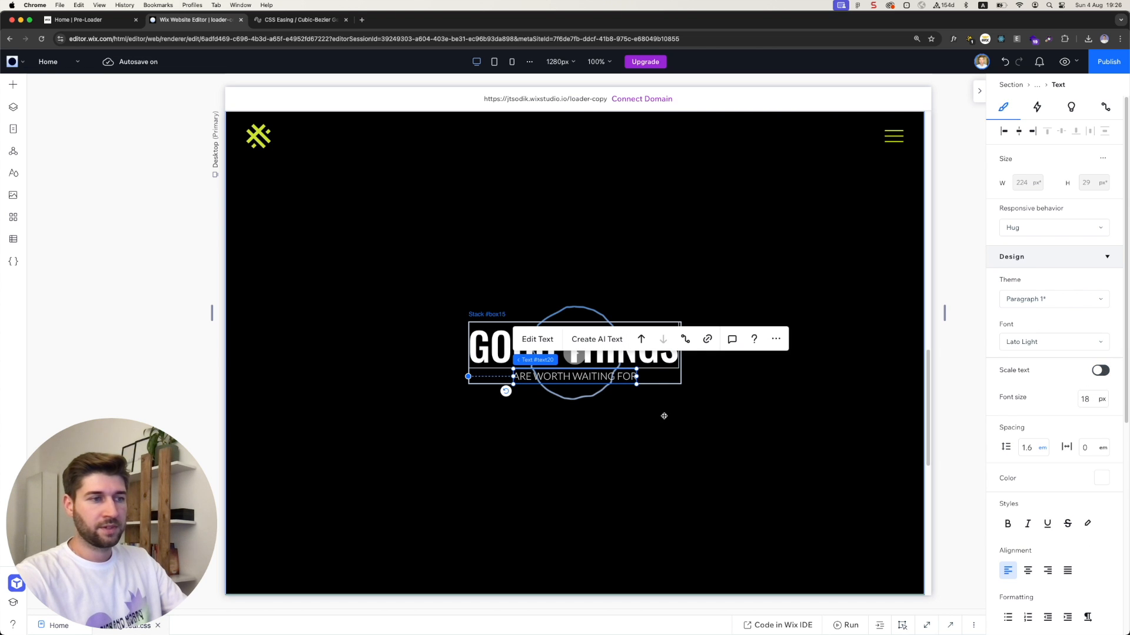
# Step: Center the title and subtitle within their stack and preview the layout at a narrower desktop width
pyautogui.click(666, 374)
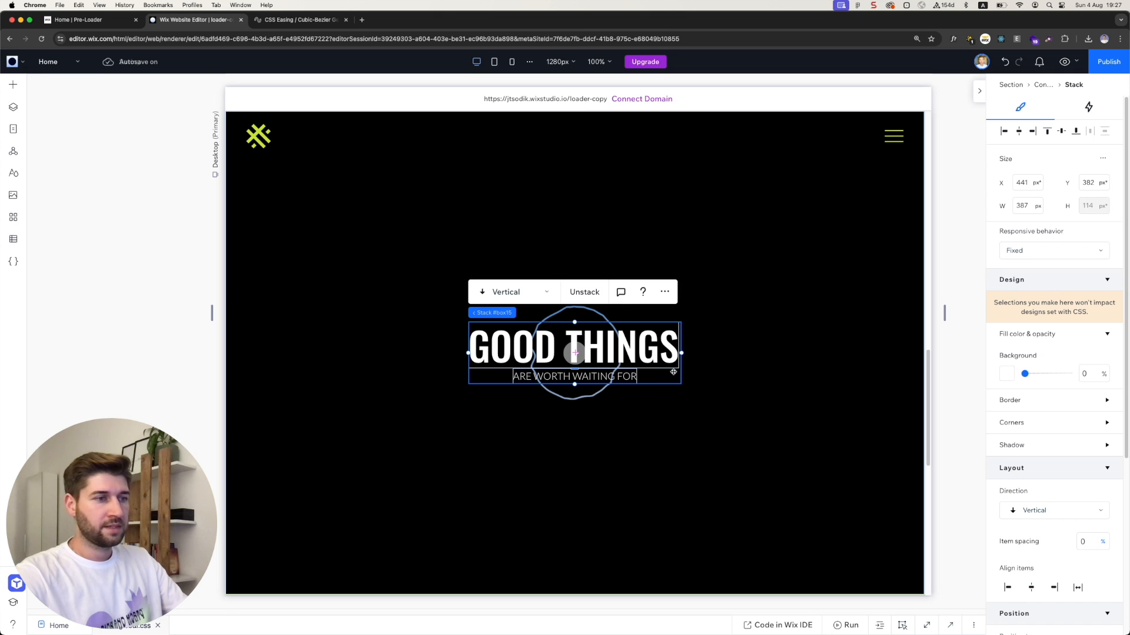
pyautogui.scroll(-3, 1044, 448)
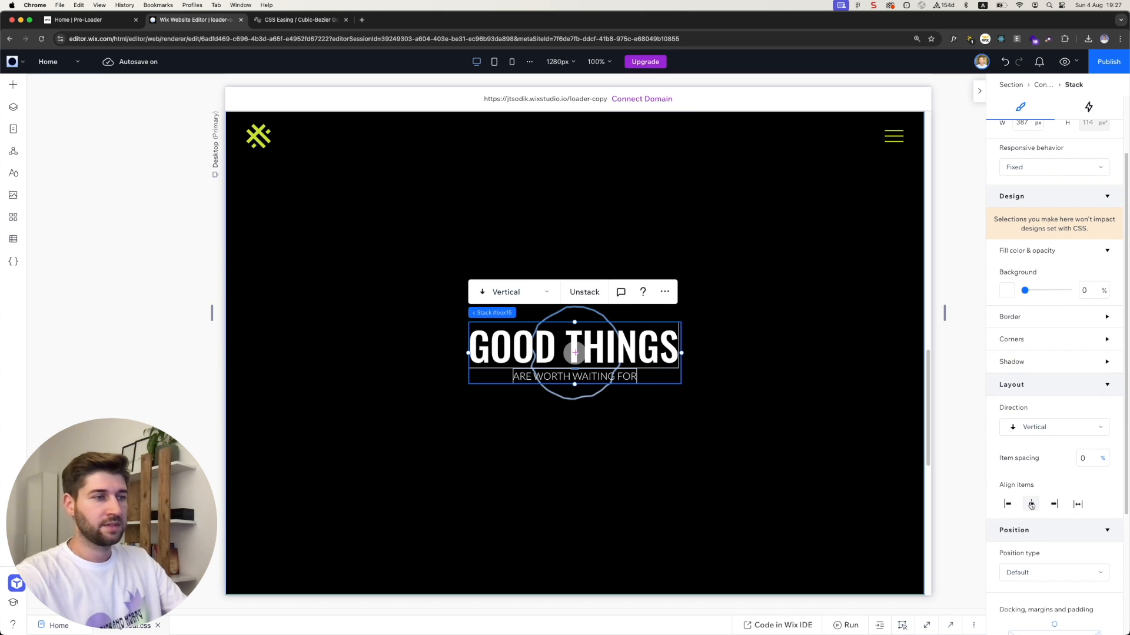
pyautogui.click(696, 332)
pyautogui.moveTo(946, 315); pyautogui.dragTo(856, 374)
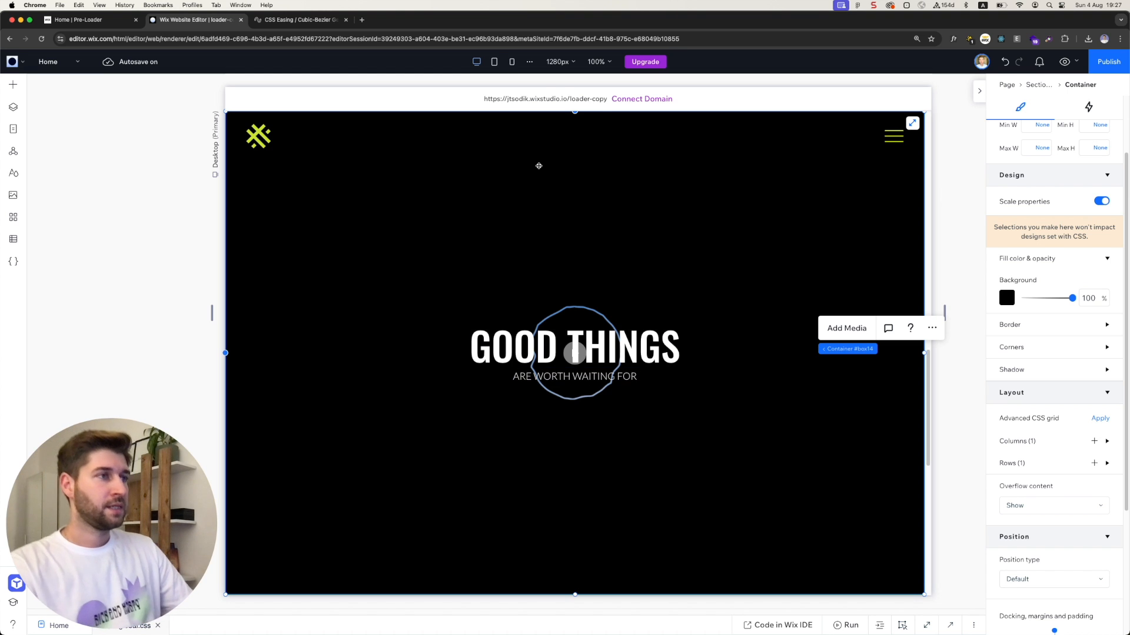
# Step: In the mobile breakpoint, set the transparent video's width to 320 px
pyautogui.click(494, 68)
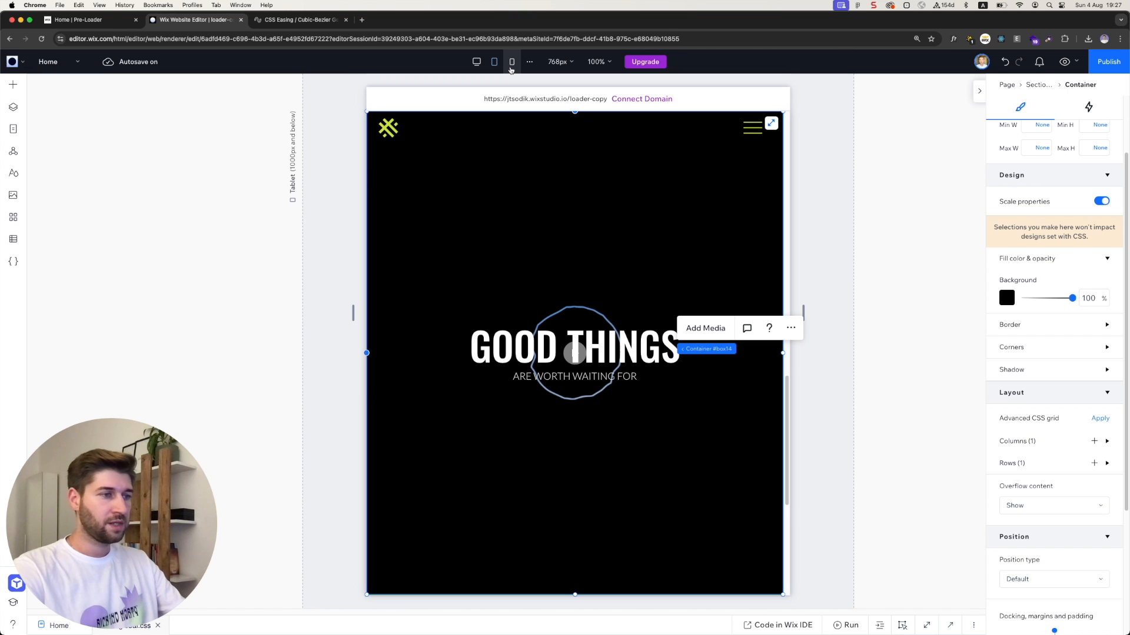
pyautogui.click(511, 62)
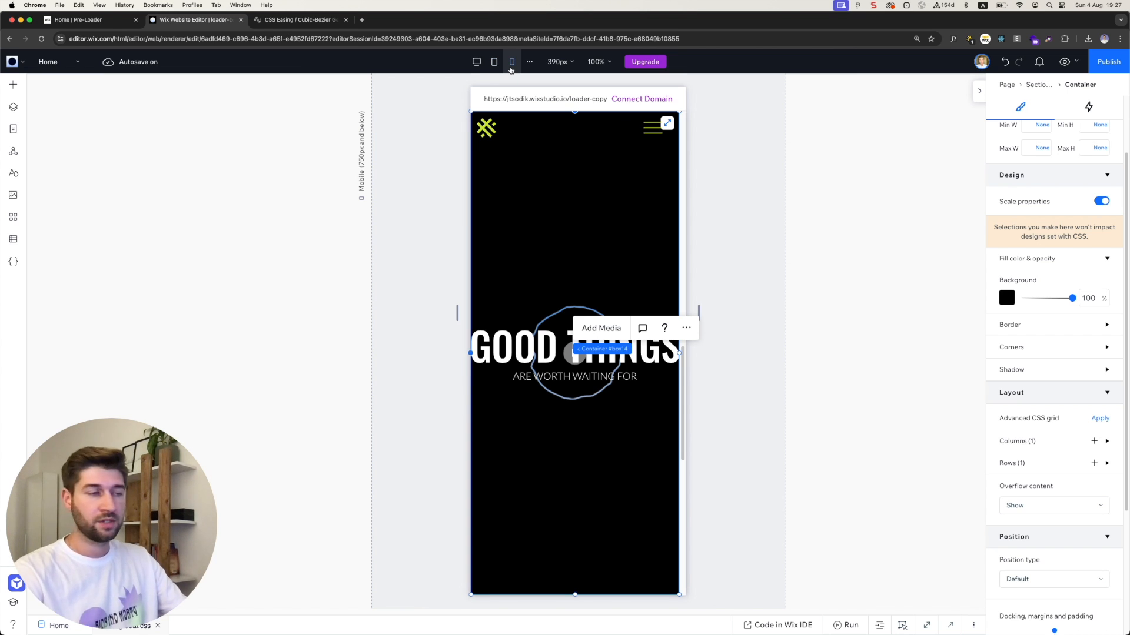
pyautogui.click(545, 295)
pyautogui.scroll(3, 1040, 258)
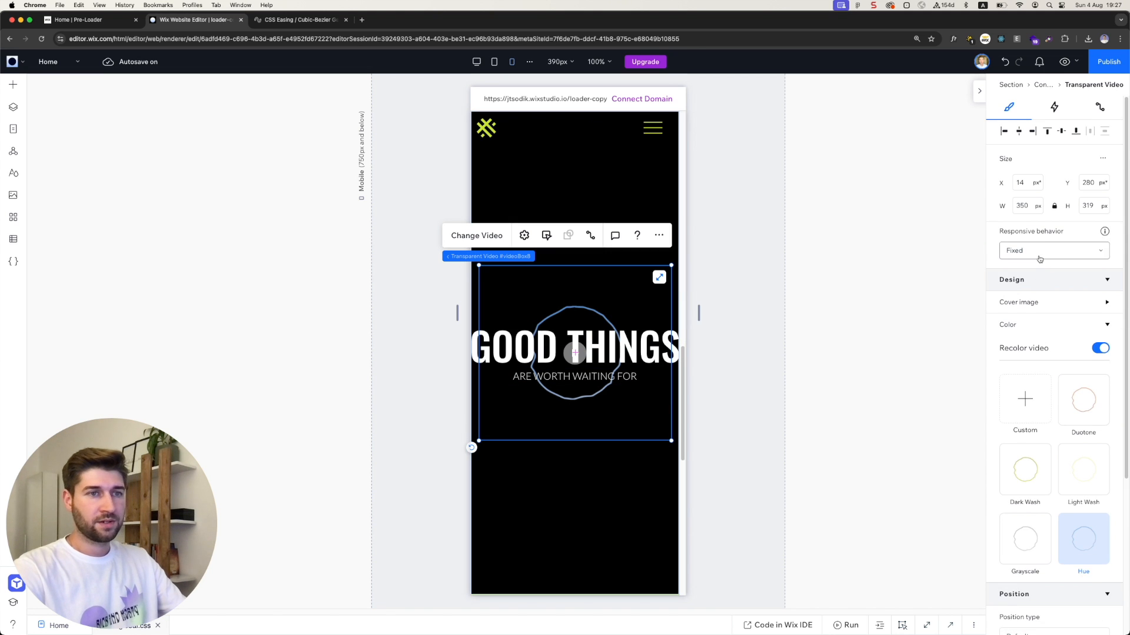
pyautogui.click(1026, 207)
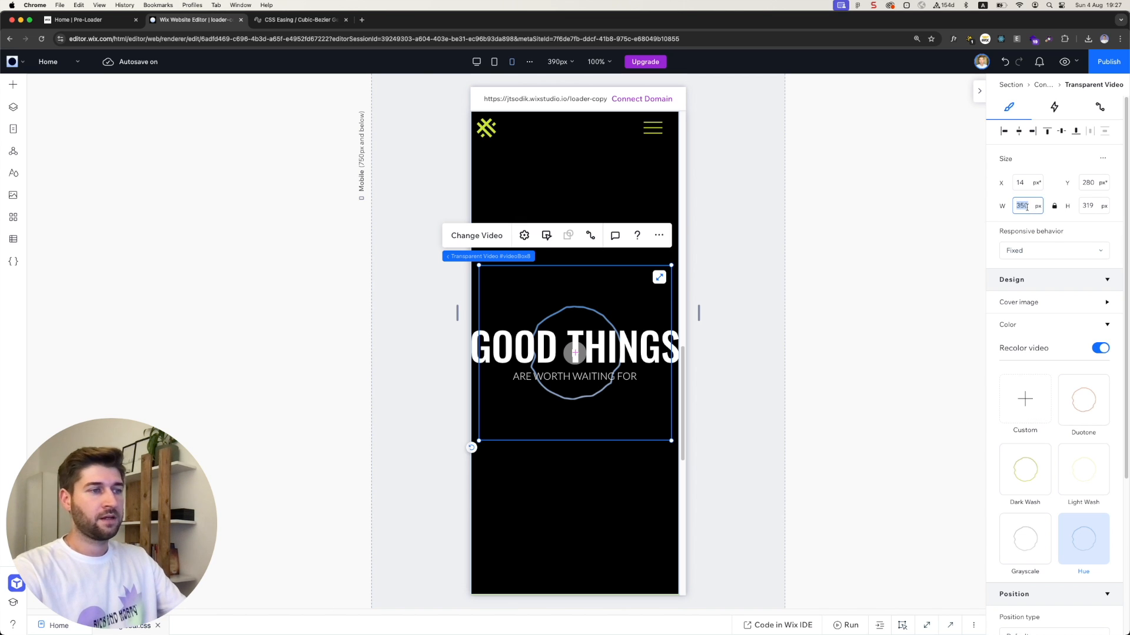
pyautogui.write('32')
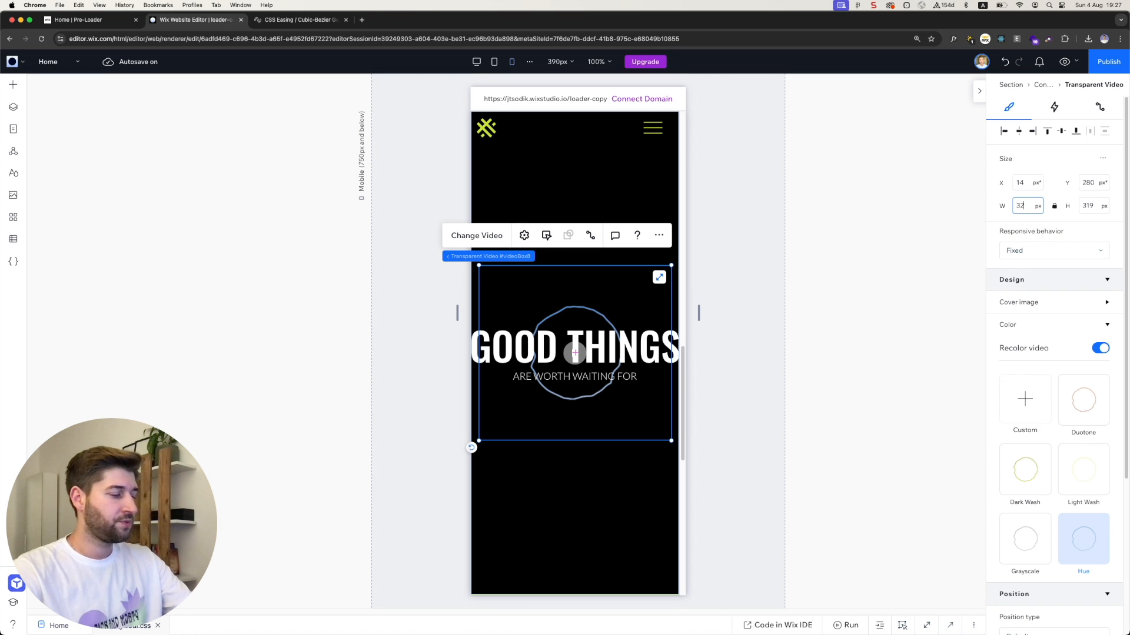
pyautogui.write('0')
pyautogui.press('Return')
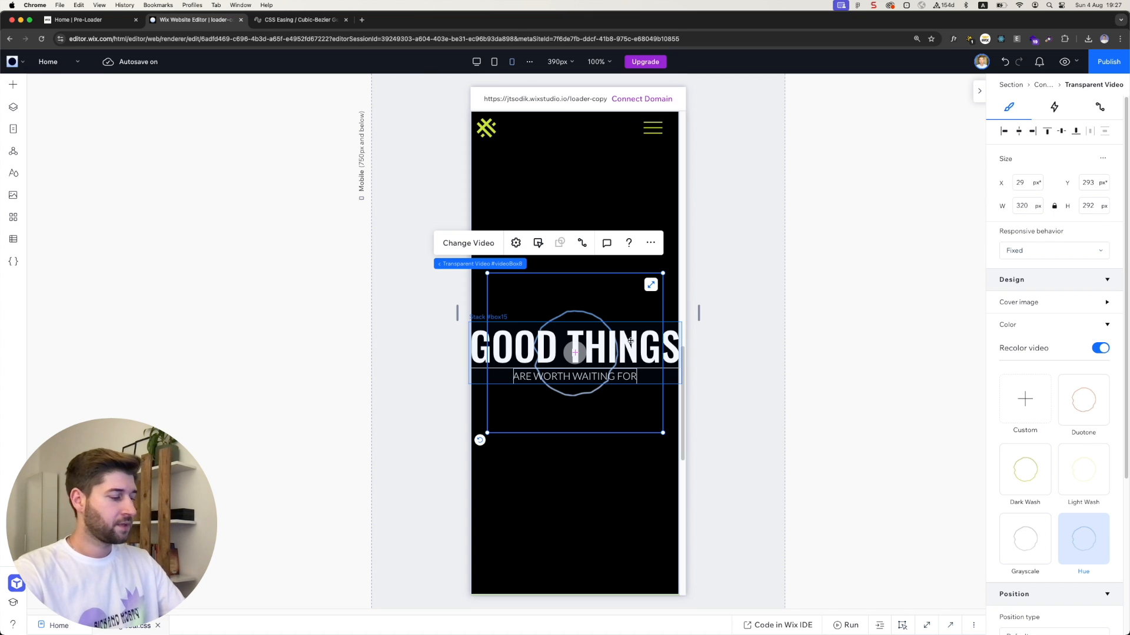
# Step: Reduce the GOOD THINGS title's font size on mobile so the text fits within the video's width
pyautogui.click(630, 340)
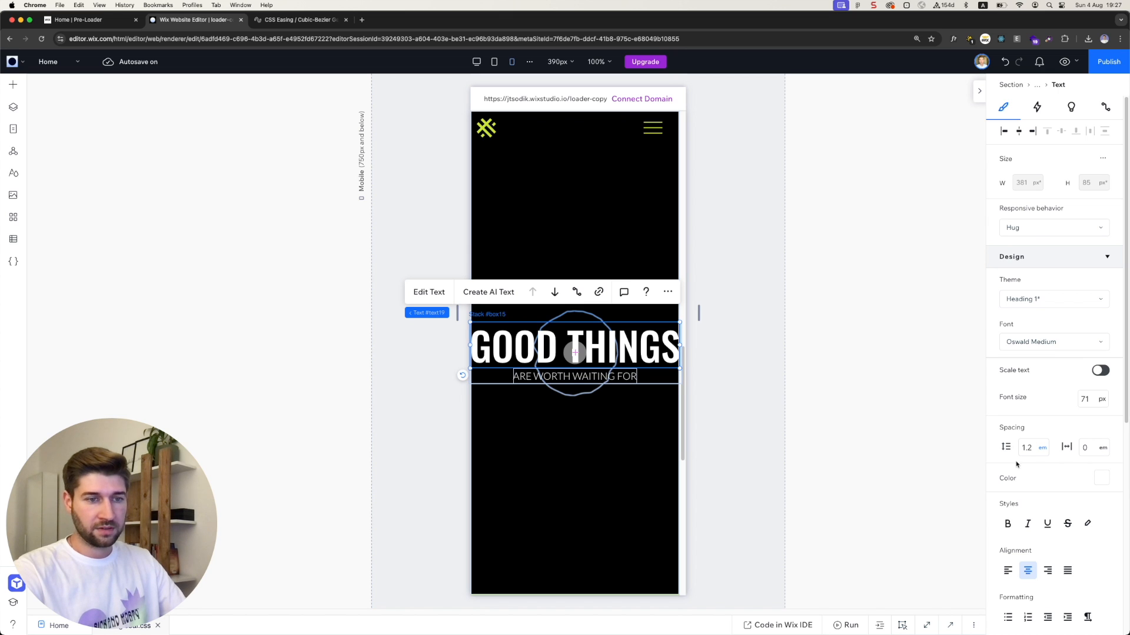
pyautogui.click(1092, 403)
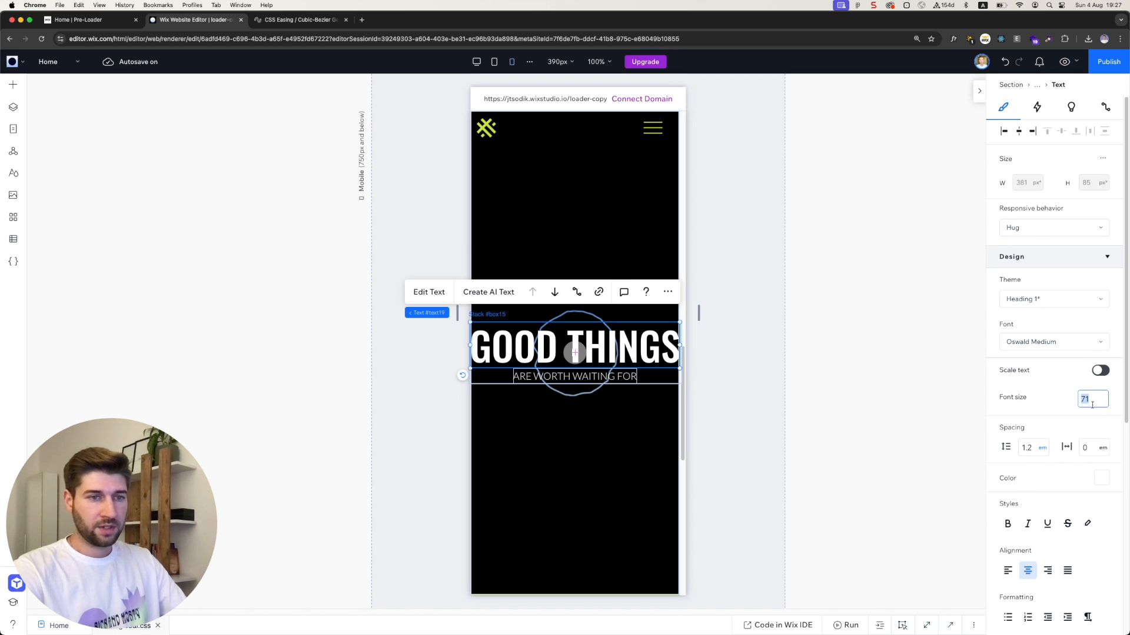
pyautogui.press('Return')
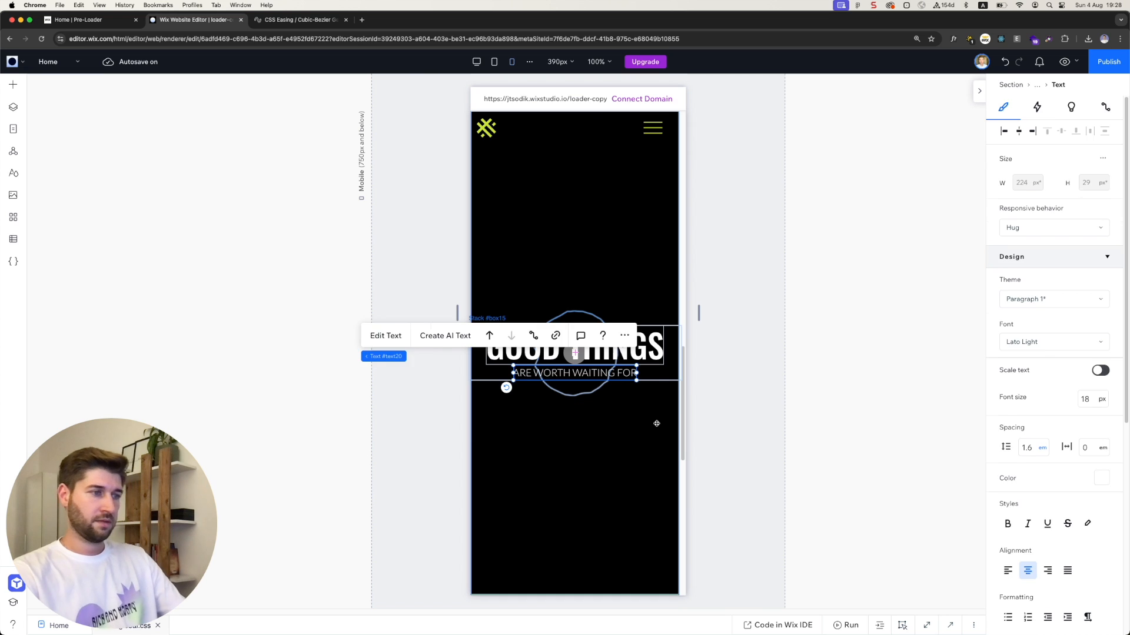
# Step: Set the mobile text stack's width to 320 px
pyautogui.click(657, 422)
pyautogui.click(663, 355)
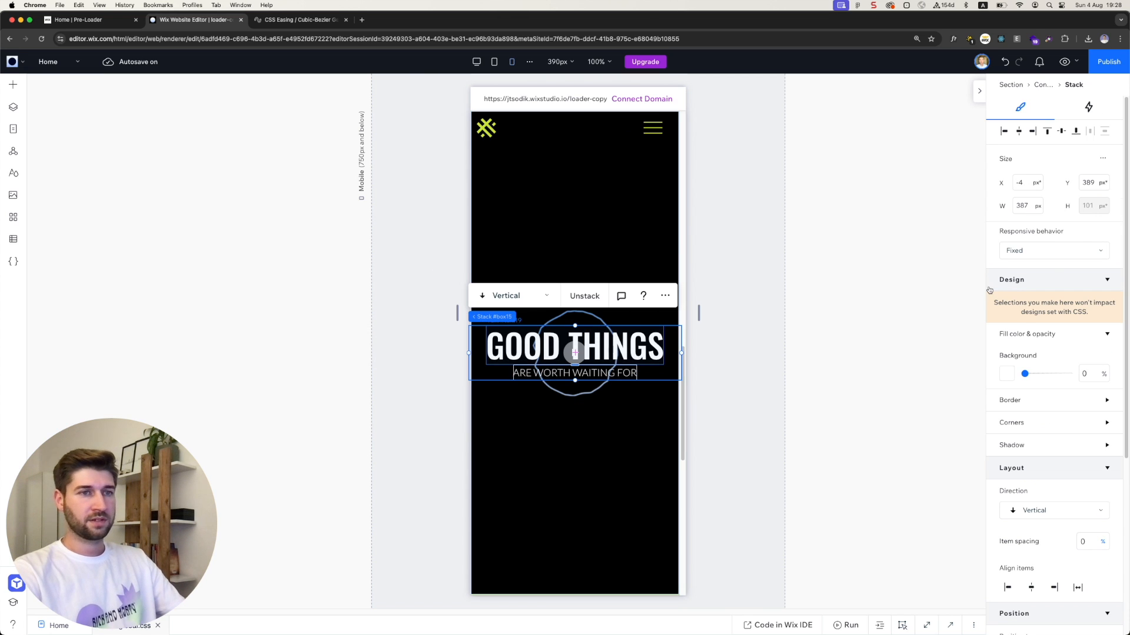
pyautogui.click(1025, 204)
pyautogui.write('320')
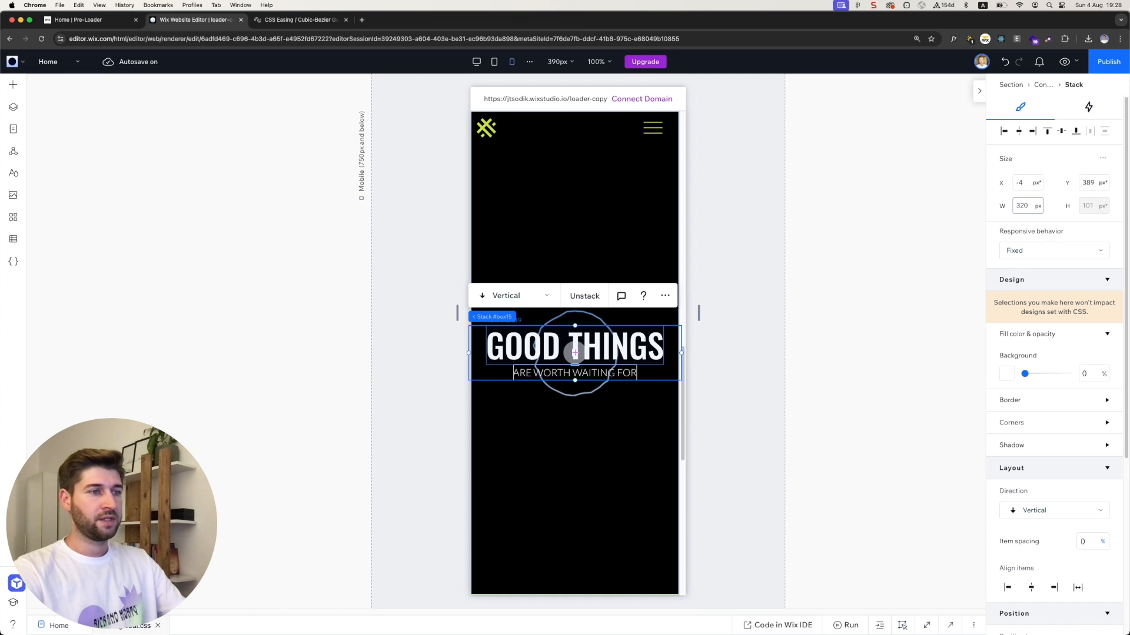
pyautogui.press('Return')
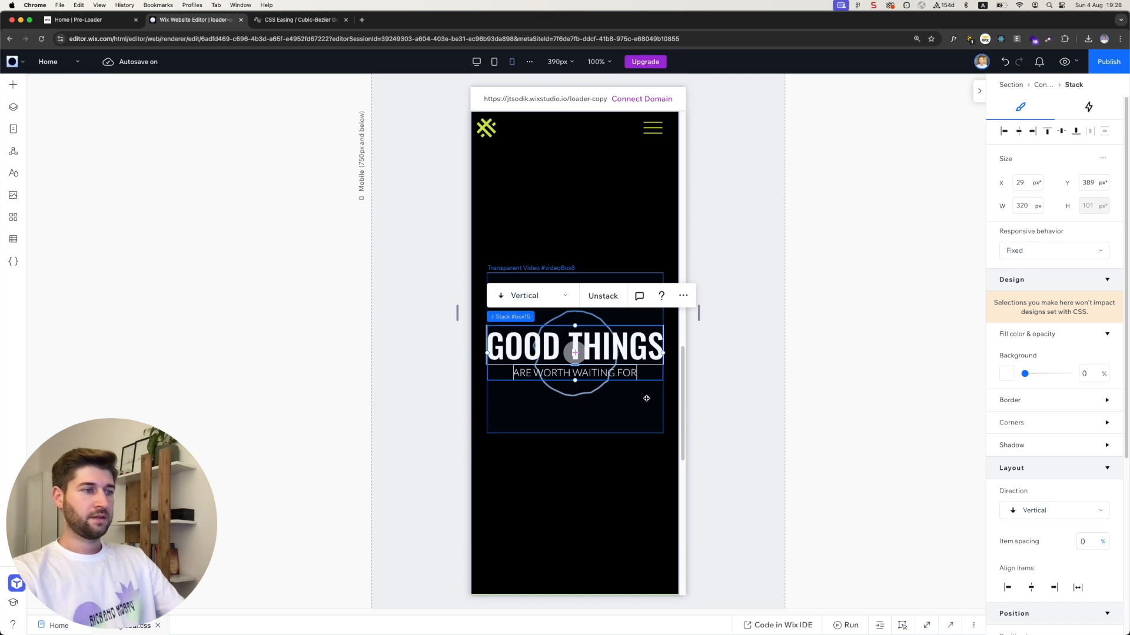
# Step: Check how the video and text stack stay centered when the mobile canvas is widened
pyautogui.click(646, 399)
pyautogui.click(646, 372)
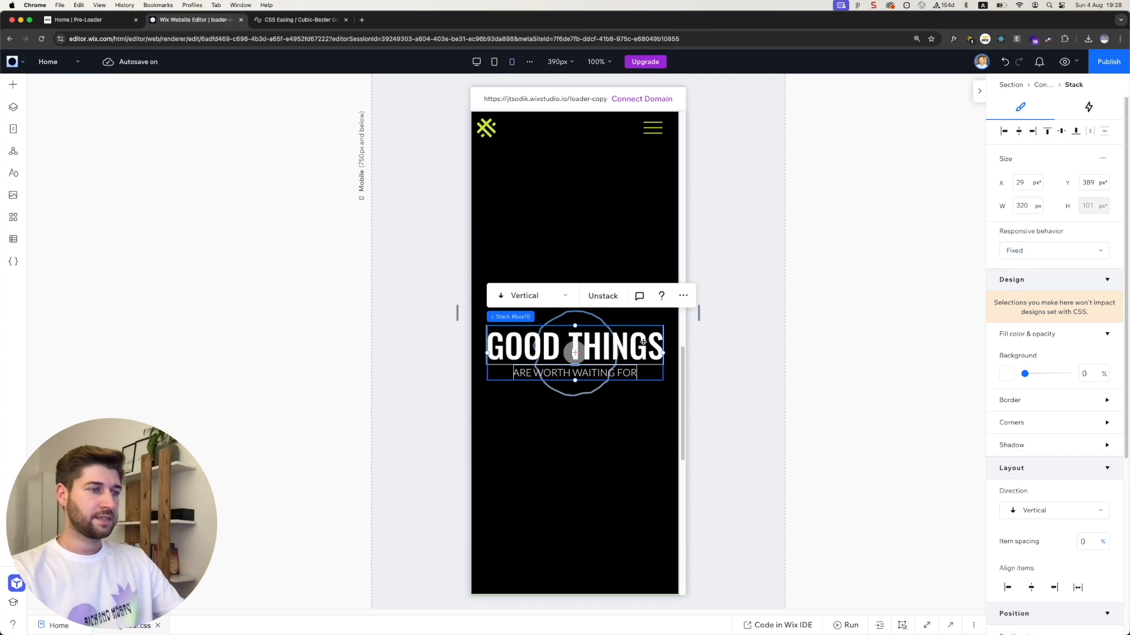
pyautogui.click(636, 443)
pyautogui.click(701, 313)
pyautogui.moveTo(701, 313); pyautogui.dragTo(813, 299)
pyautogui.click(597, 262)
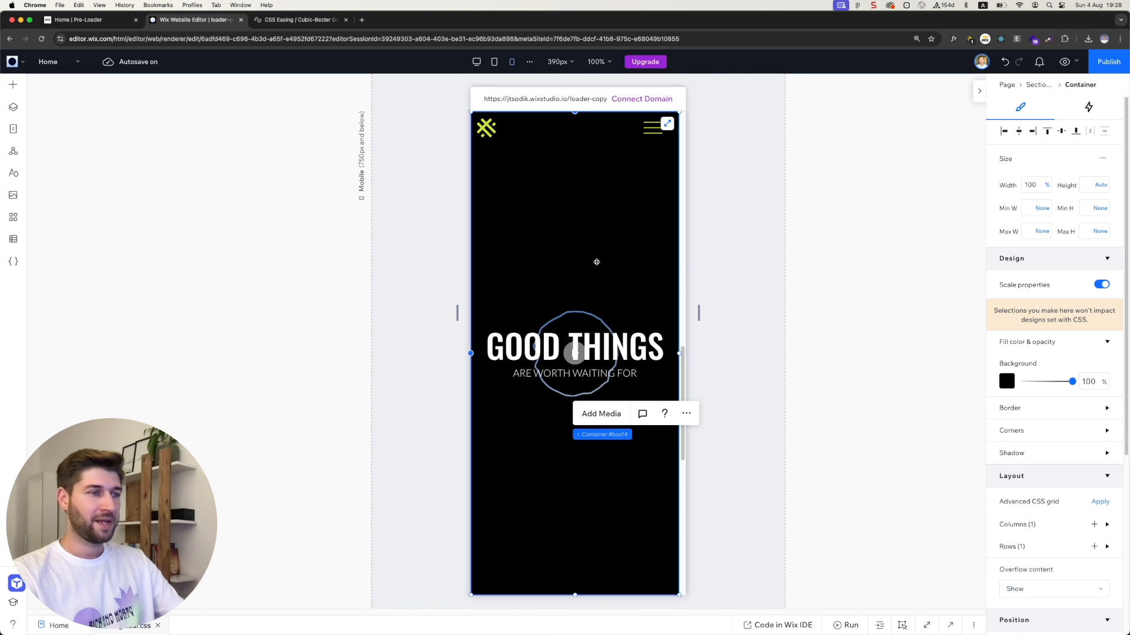
# Step: Switch to the desktop breakpoint and review how the pre-loader container sits below the page header
pyautogui.click(477, 64)
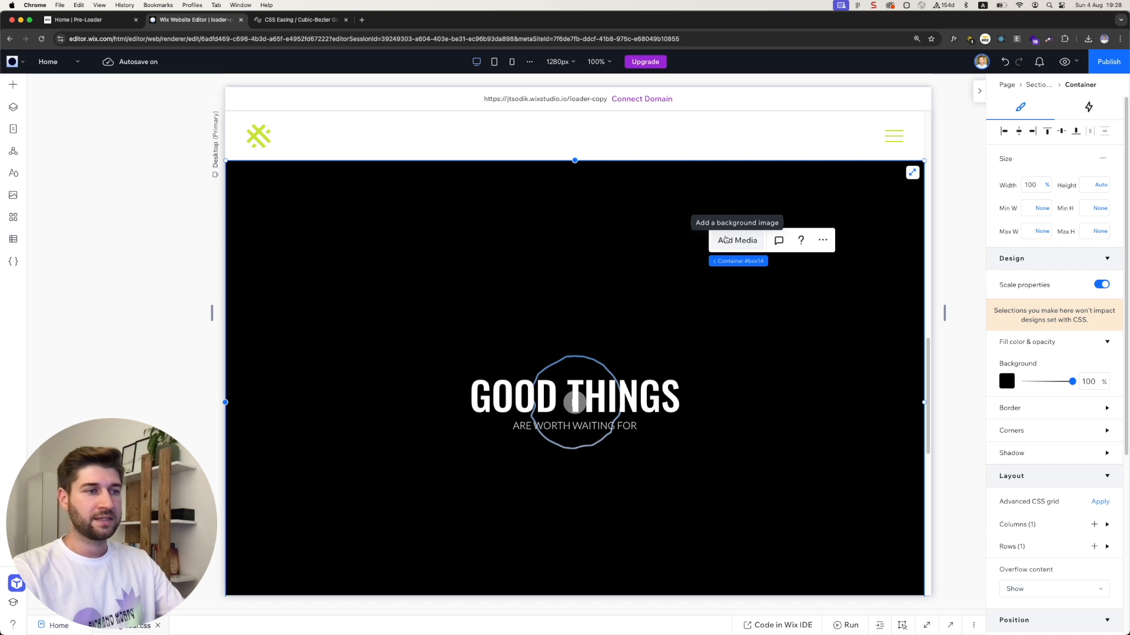
pyautogui.scroll(-3, 771, 338)
pyautogui.scroll(2, 771, 337)
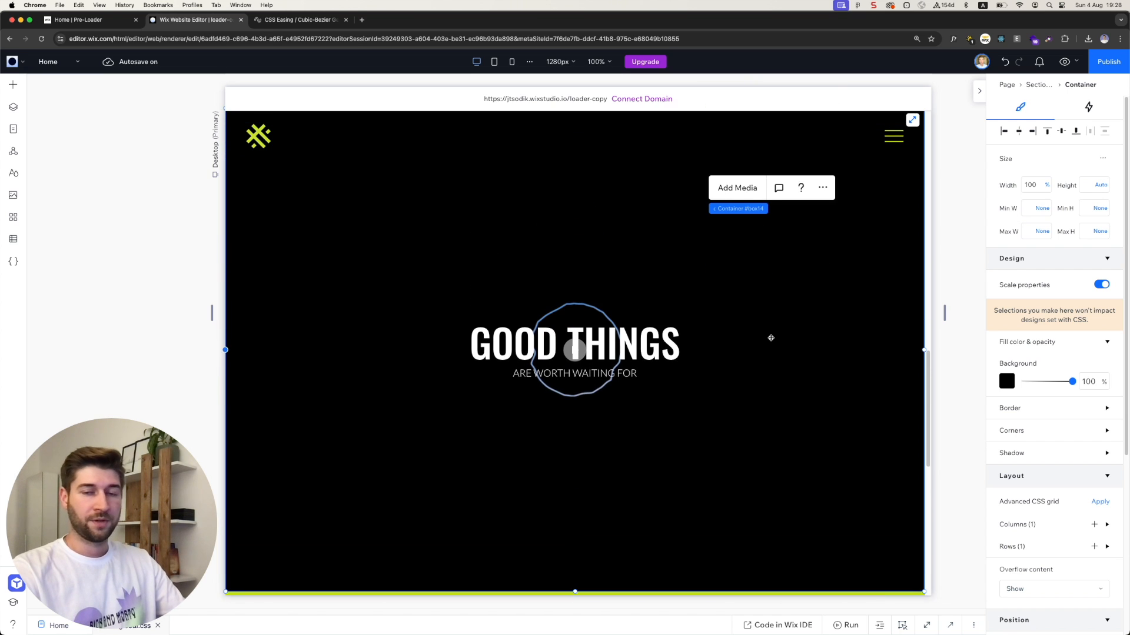
pyautogui.scroll(1, 771, 337)
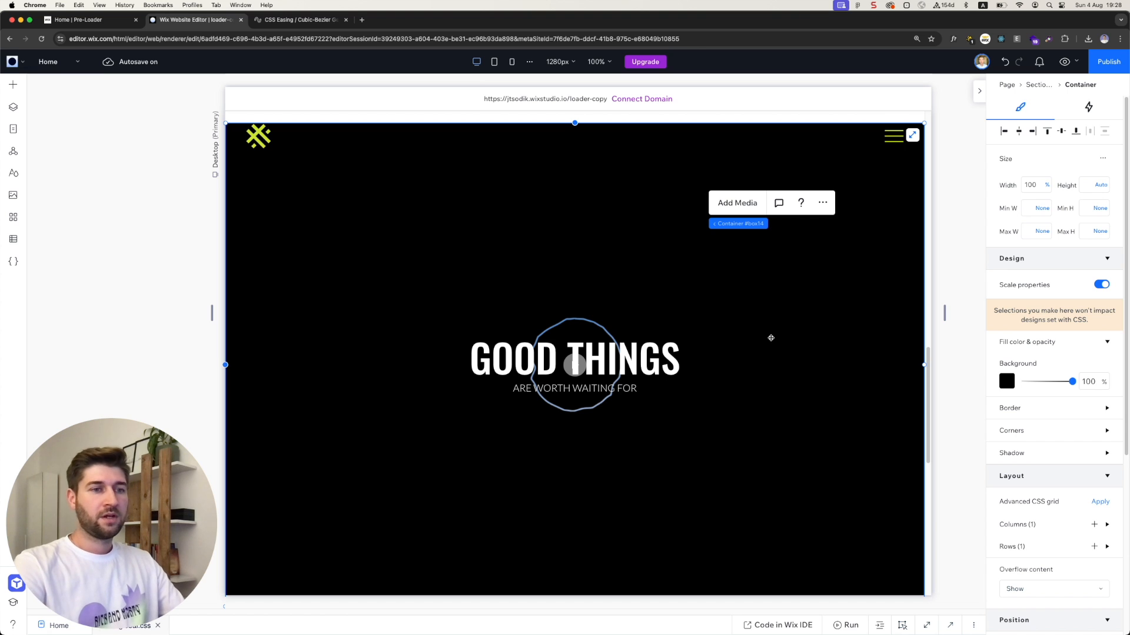
pyautogui.scroll(-5, 1035, 471)
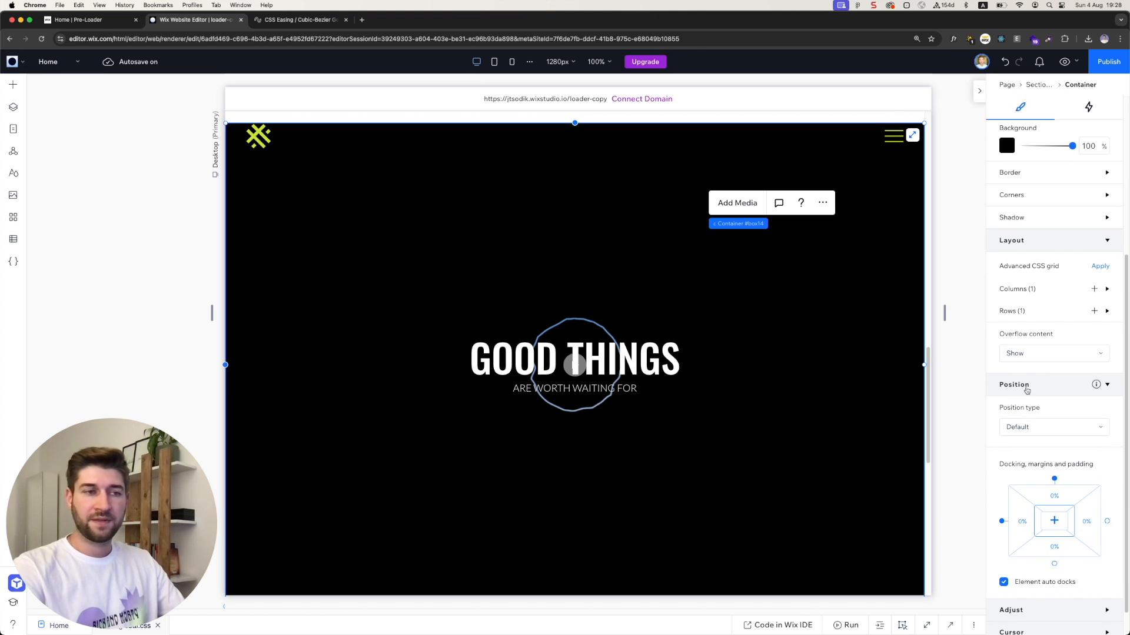
# Step: Try the Pinned position type with Page as the target on the black container, and restore Default
pyautogui.click(1021, 427)
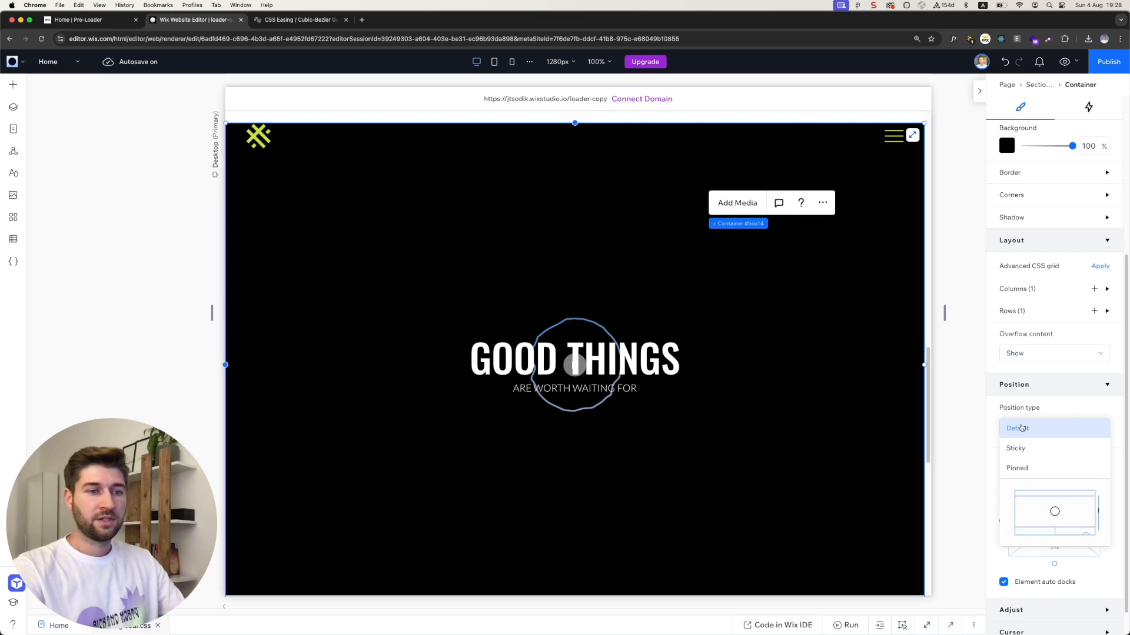
pyautogui.click(1023, 466)
pyautogui.click(1023, 474)
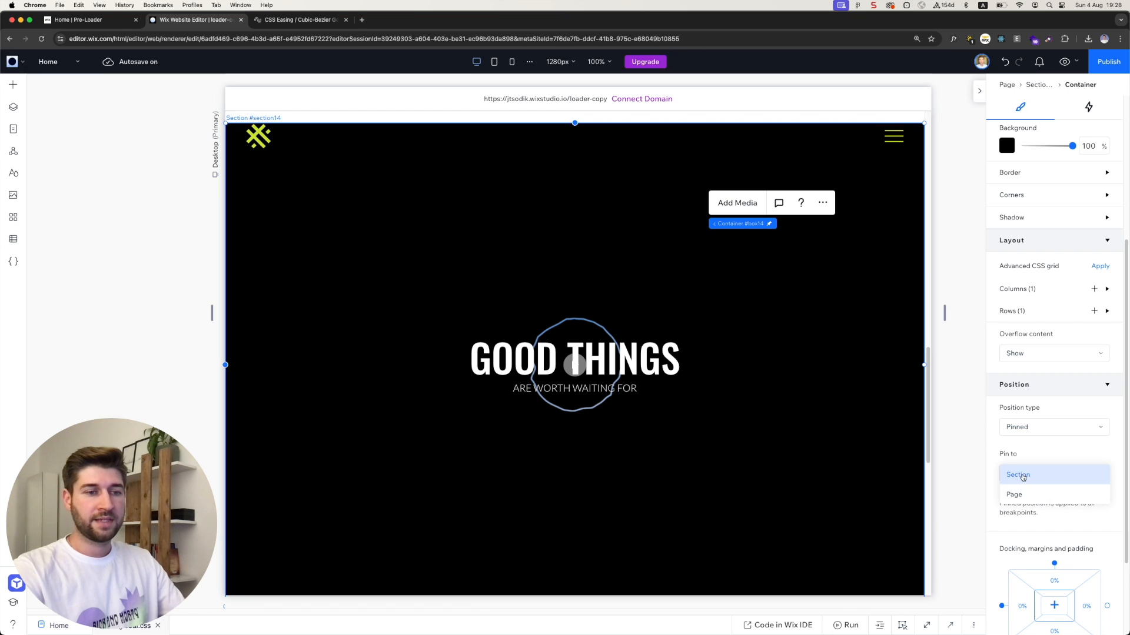
pyautogui.click(1023, 494)
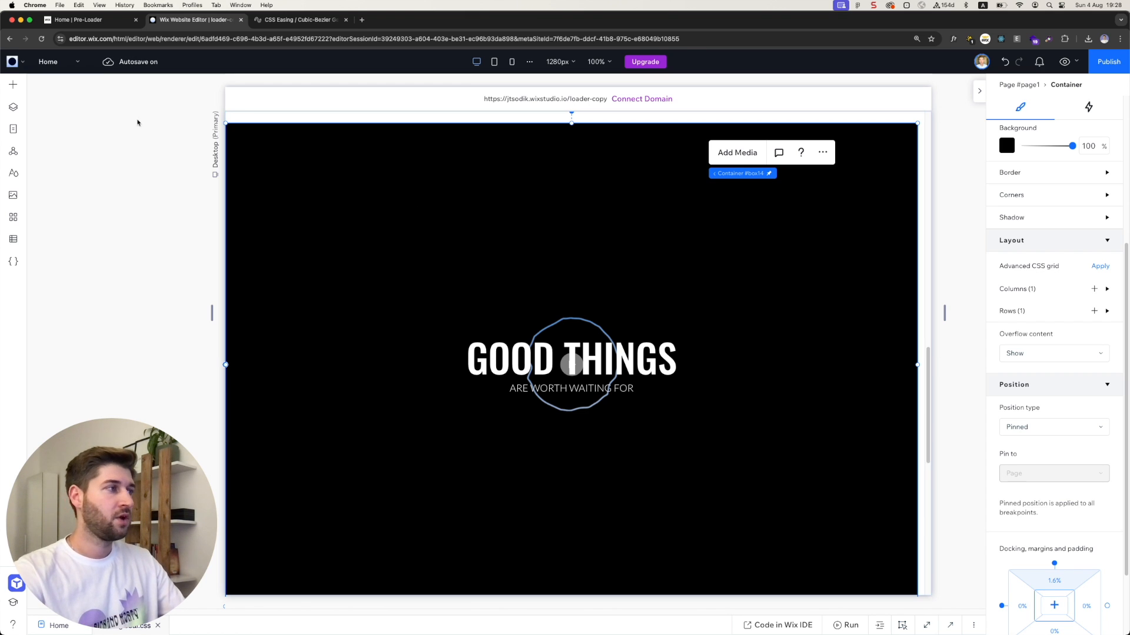
pyautogui.click(4, 107)
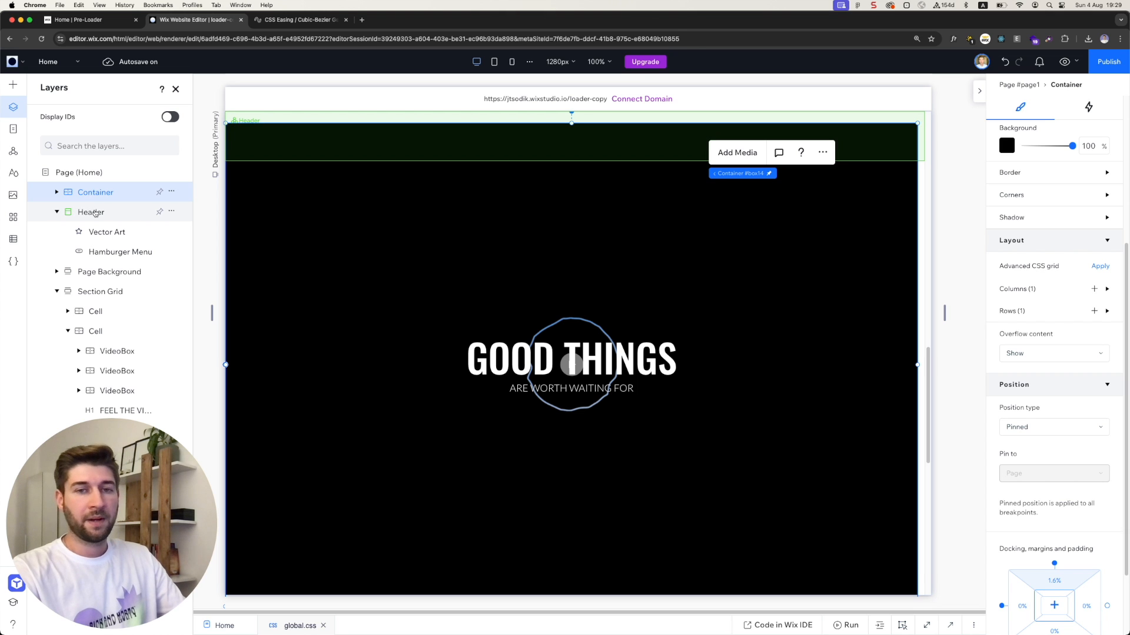
pyautogui.click(175, 89)
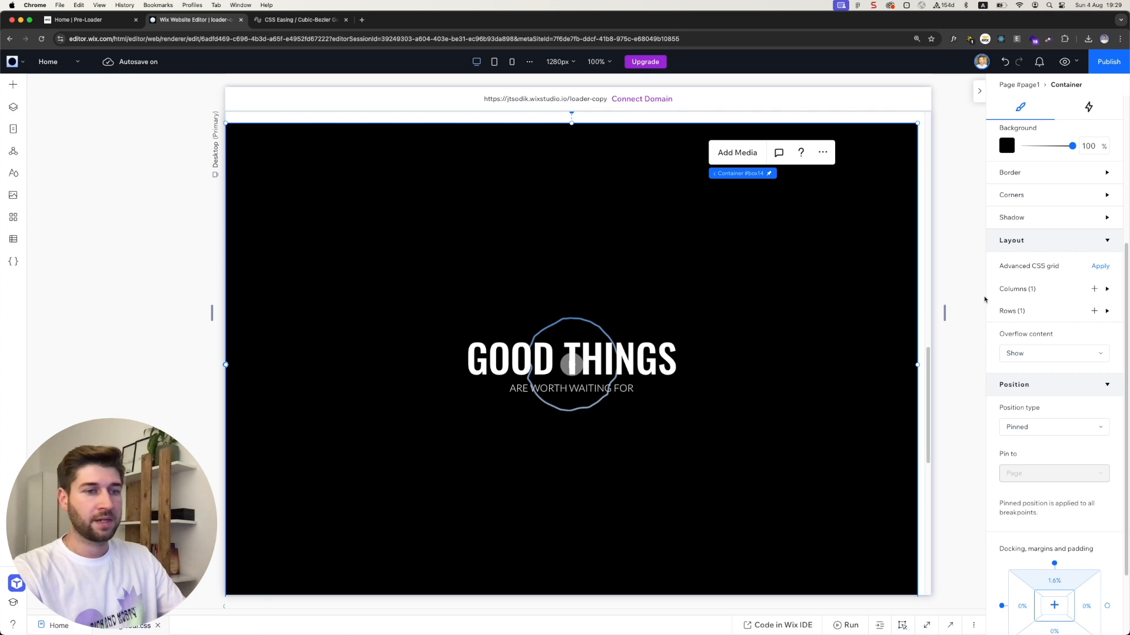
pyautogui.click(1053, 428)
pyautogui.press('Escape')
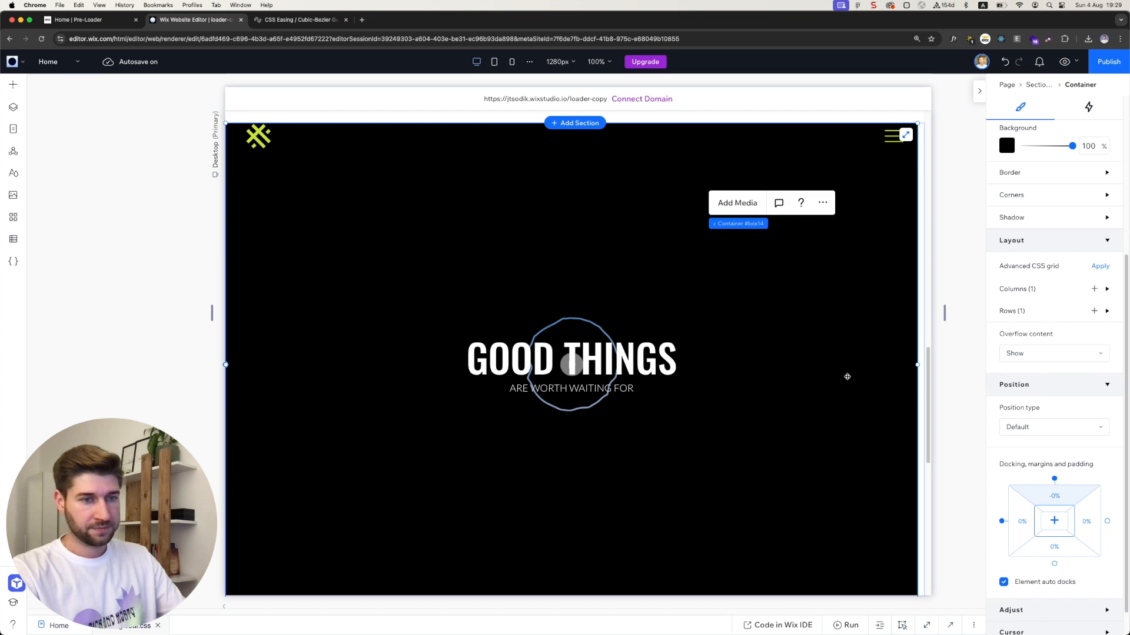
# Step: Cut the pre-loader container out of its section and delete the emptied section
pyautogui.scroll(1, 822, 363)
pyautogui.scroll(1, 822, 363)
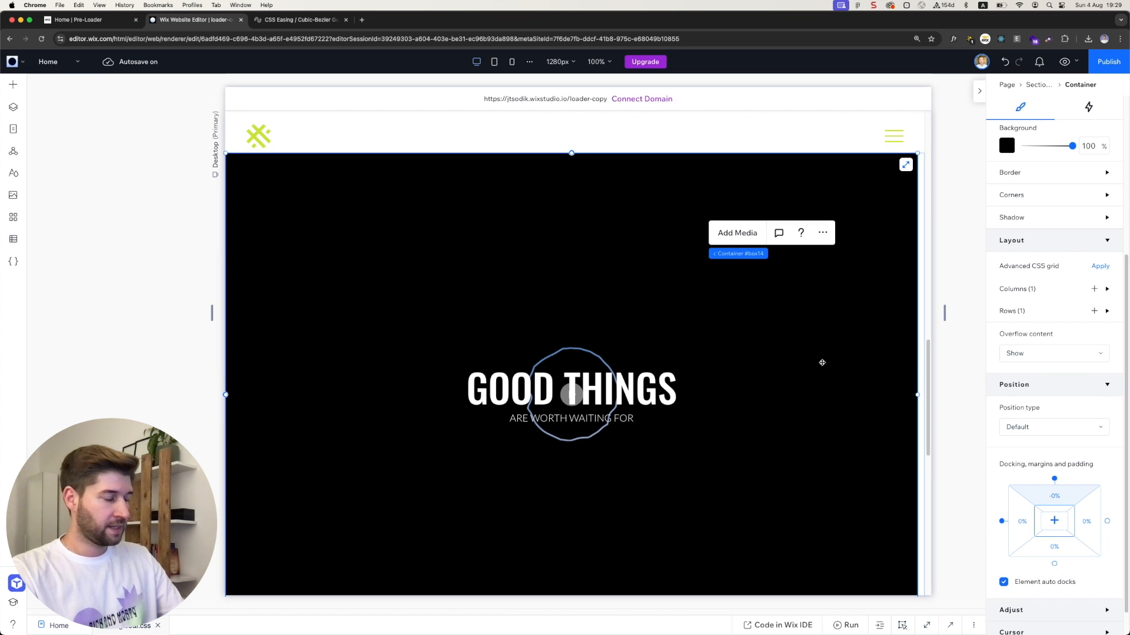
pyautogui.press('Delete')
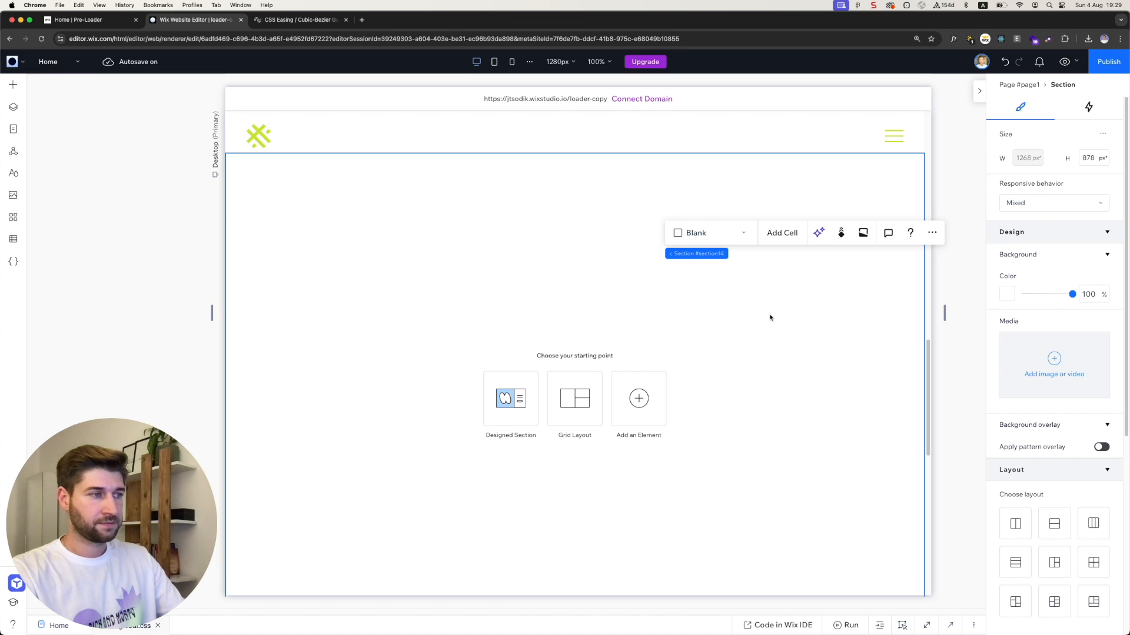
pyautogui.scroll(3, 769, 317)
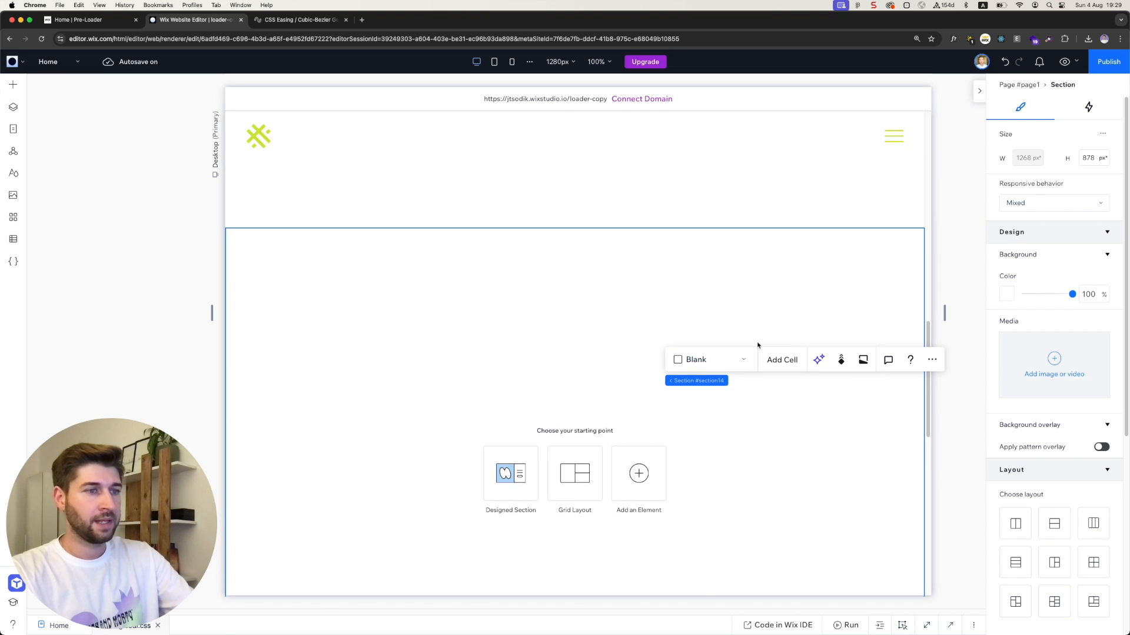
pyautogui.press('Delete')
# Step: Paste the pre-loader container into the page header, keeping the header's scroll effect on Freeze
pyautogui.scroll(10, 665, 309)
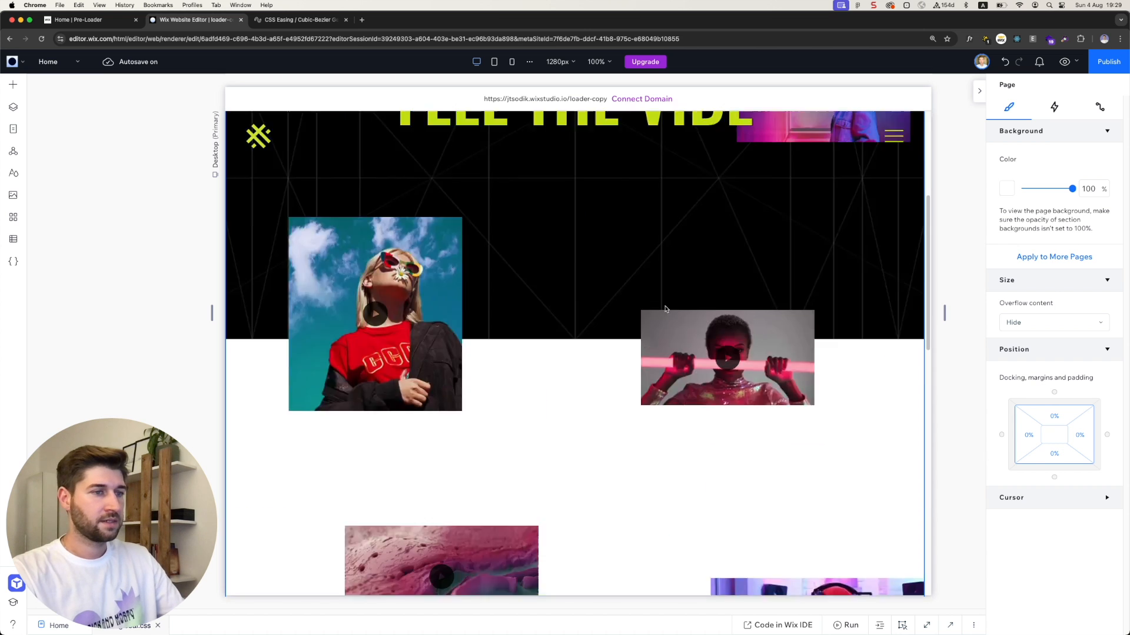
pyautogui.scroll(4, 665, 309)
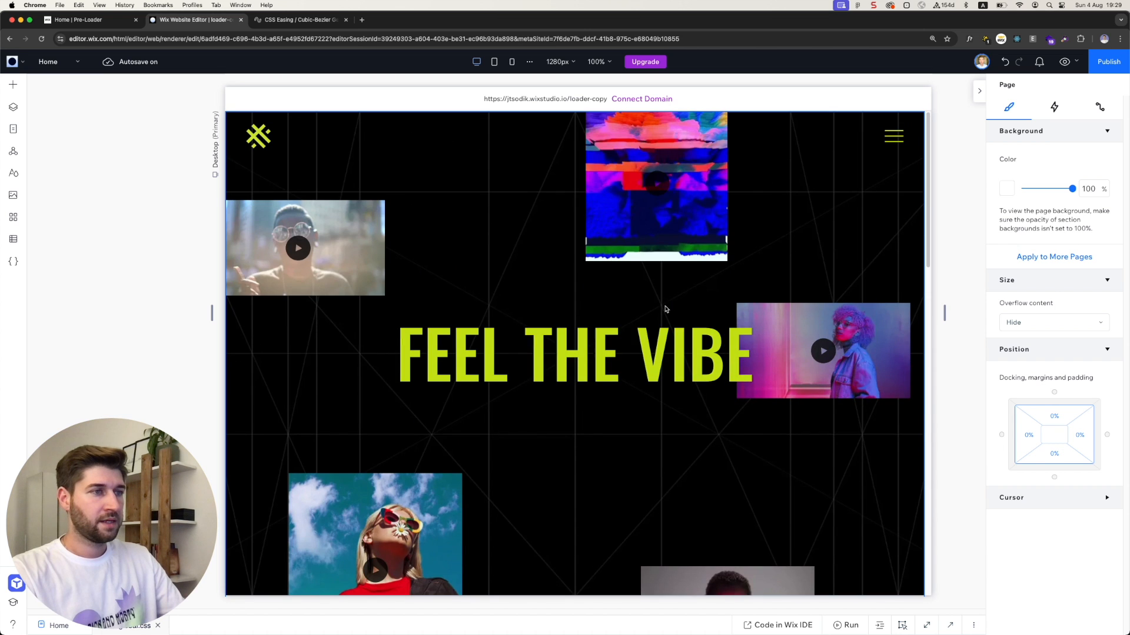
pyautogui.click(410, 137)
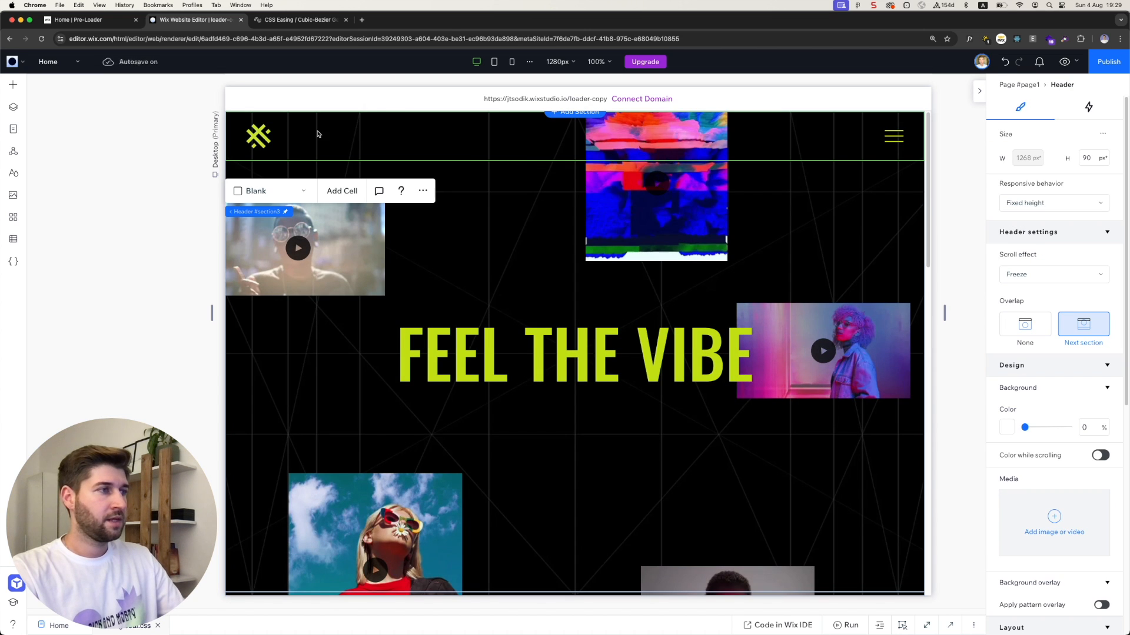
pyautogui.click(1024, 272)
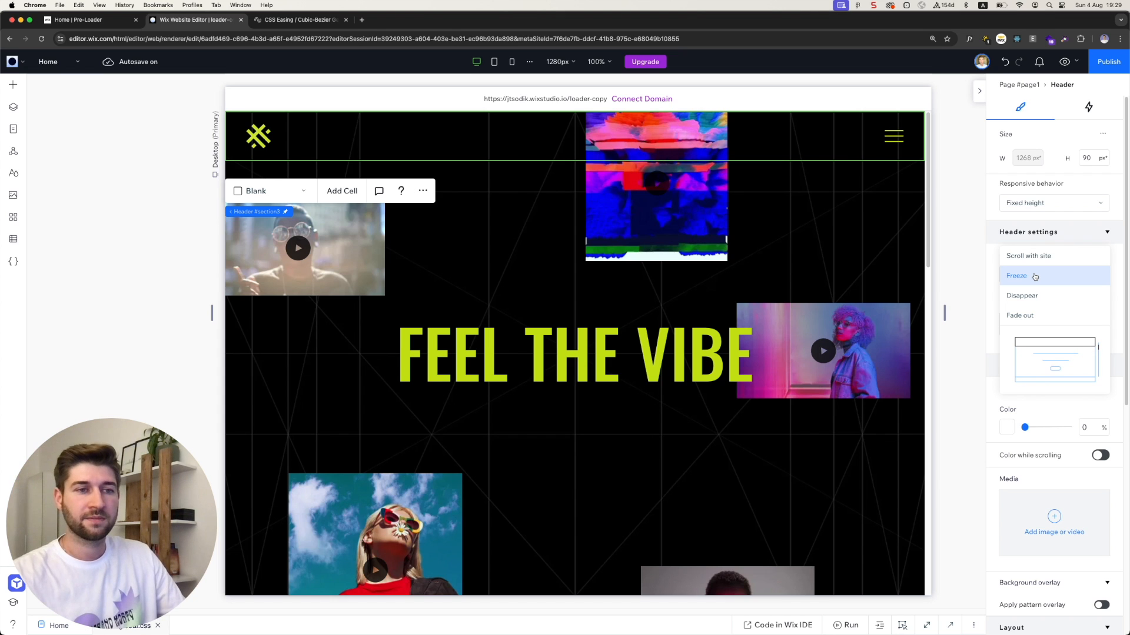
pyautogui.click(993, 290)
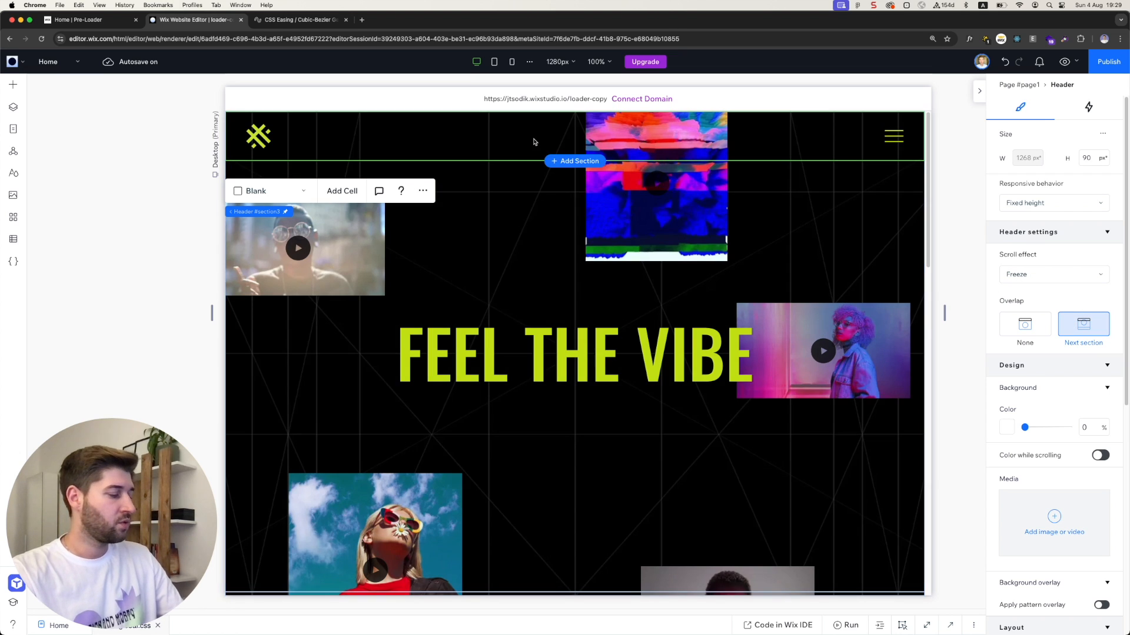
pyautogui.press('super+z')
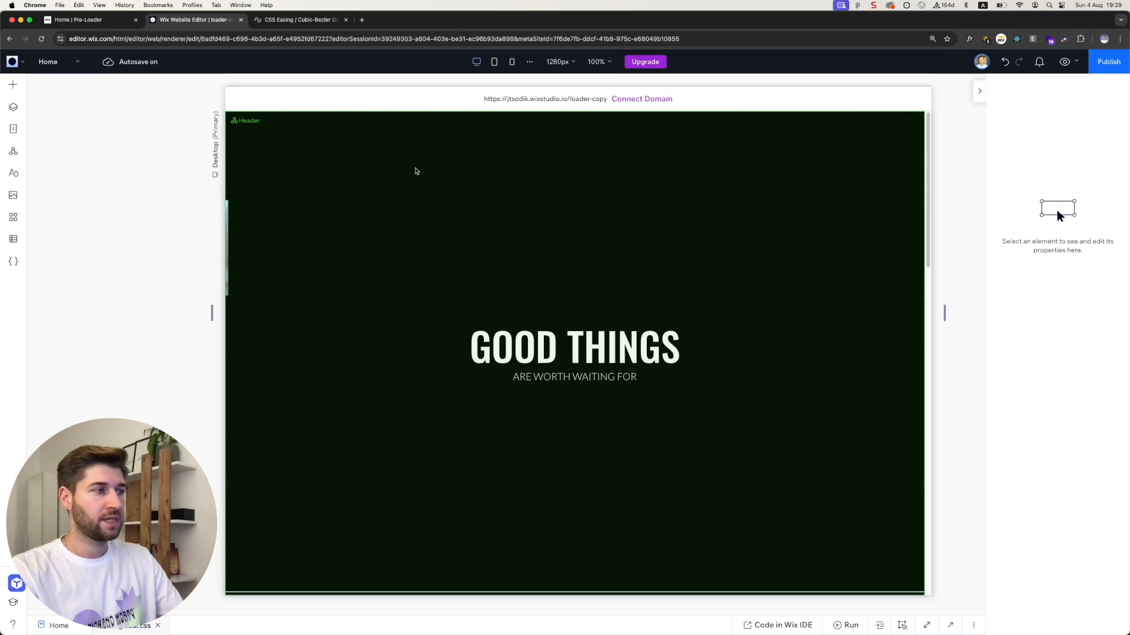
pyautogui.click(448, 152)
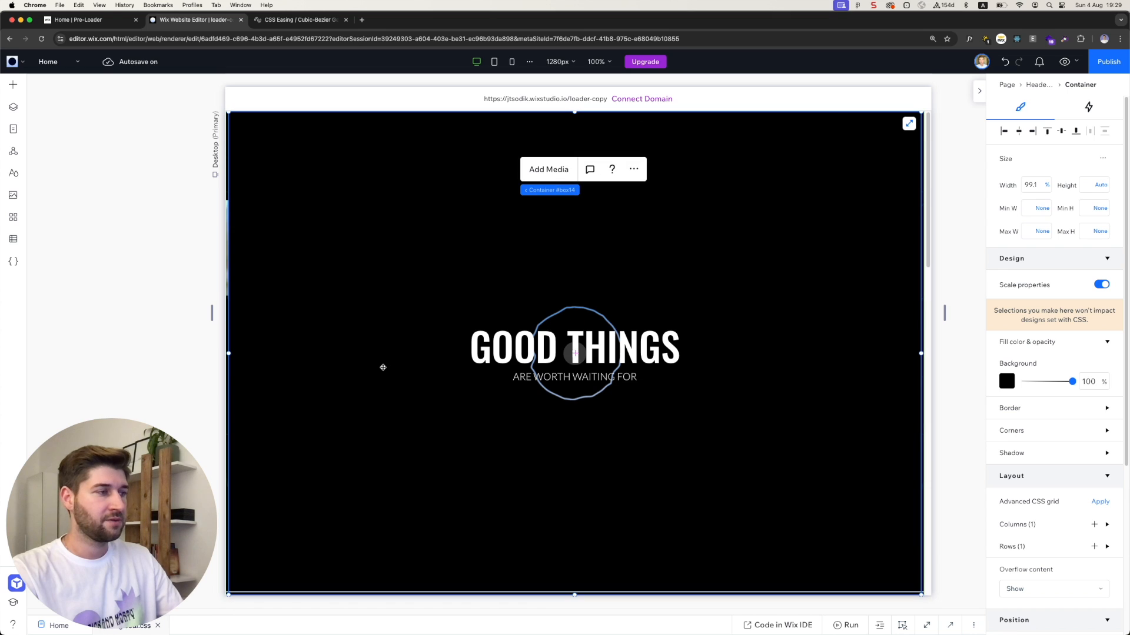
# Step: Rename the container nested under the header as preloader in the layer list
pyautogui.click(13, 109)
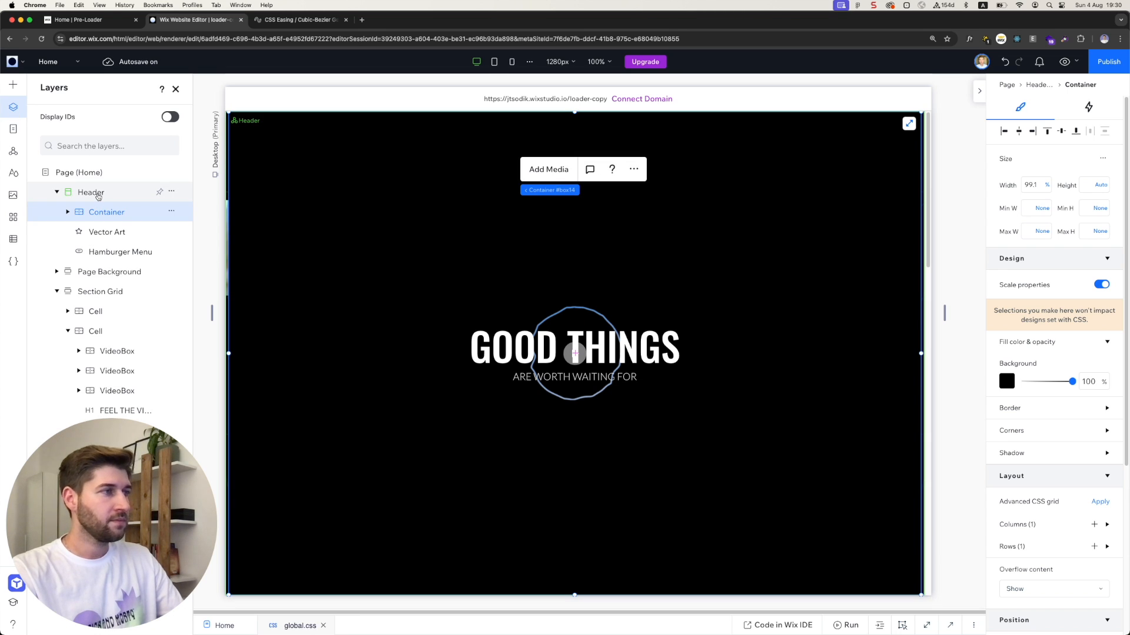
pyautogui.click(91, 193)
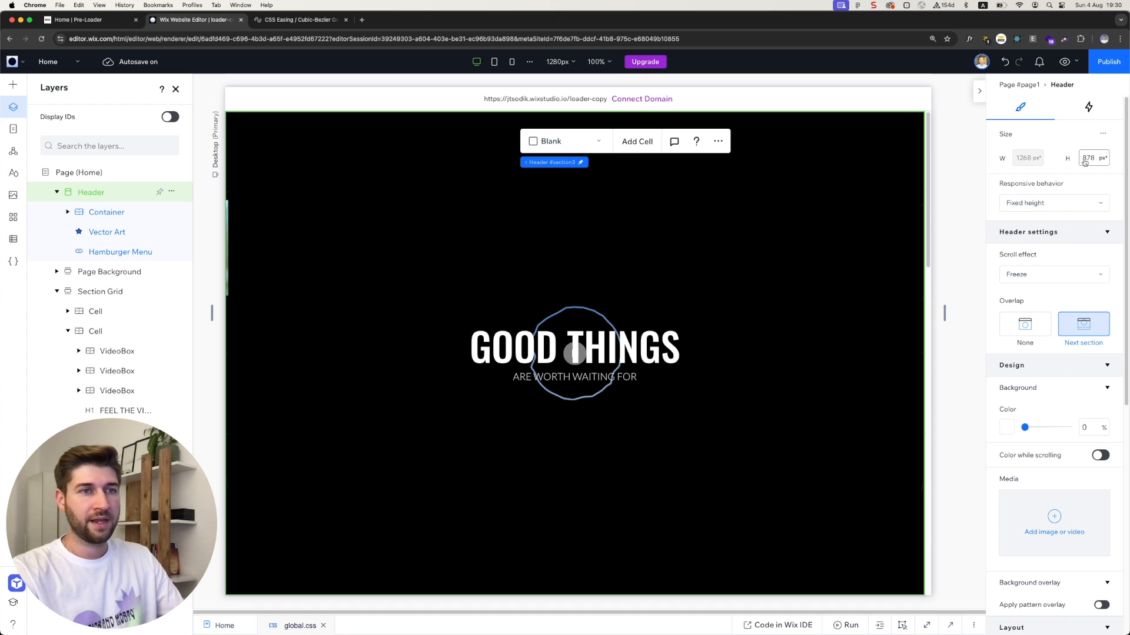
pyautogui.click(824, 233)
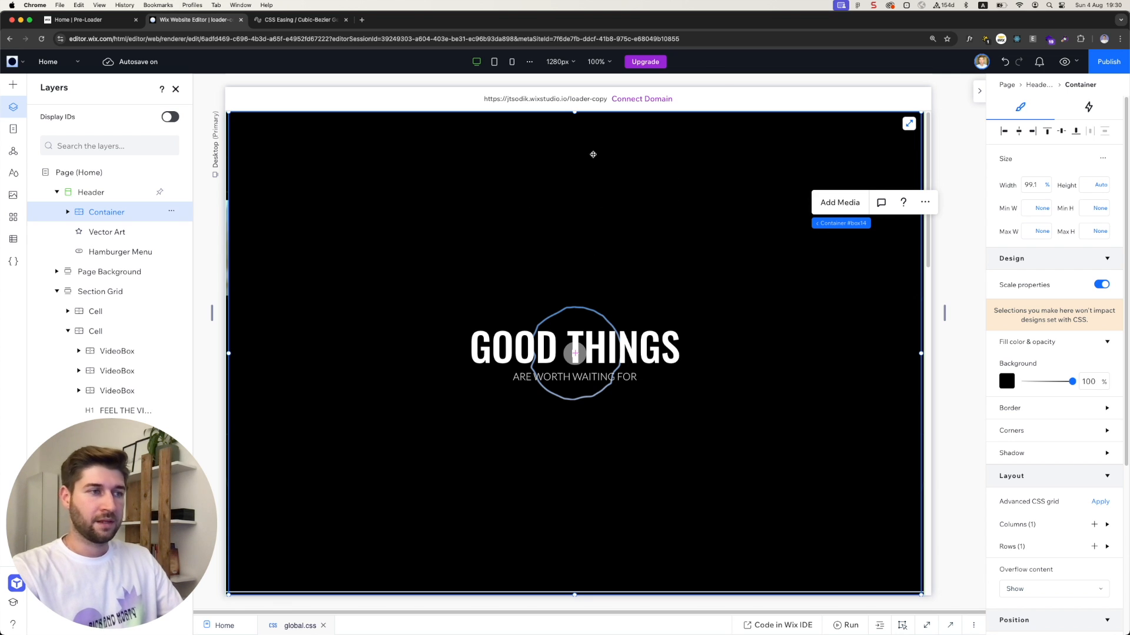
pyautogui.doubleClick(111, 213)
pyautogui.write('Preloader')
pyautogui.press('Return')
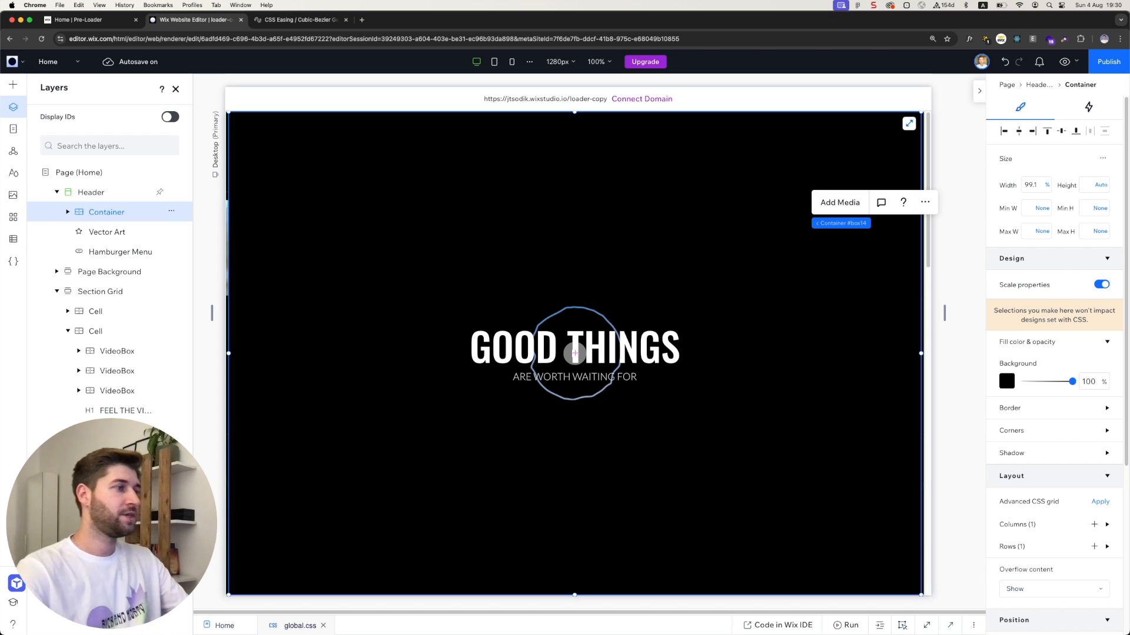
# Step: Set the preloader container's width to 100% and align it to the header's left edge
pyautogui.click(454, 195)
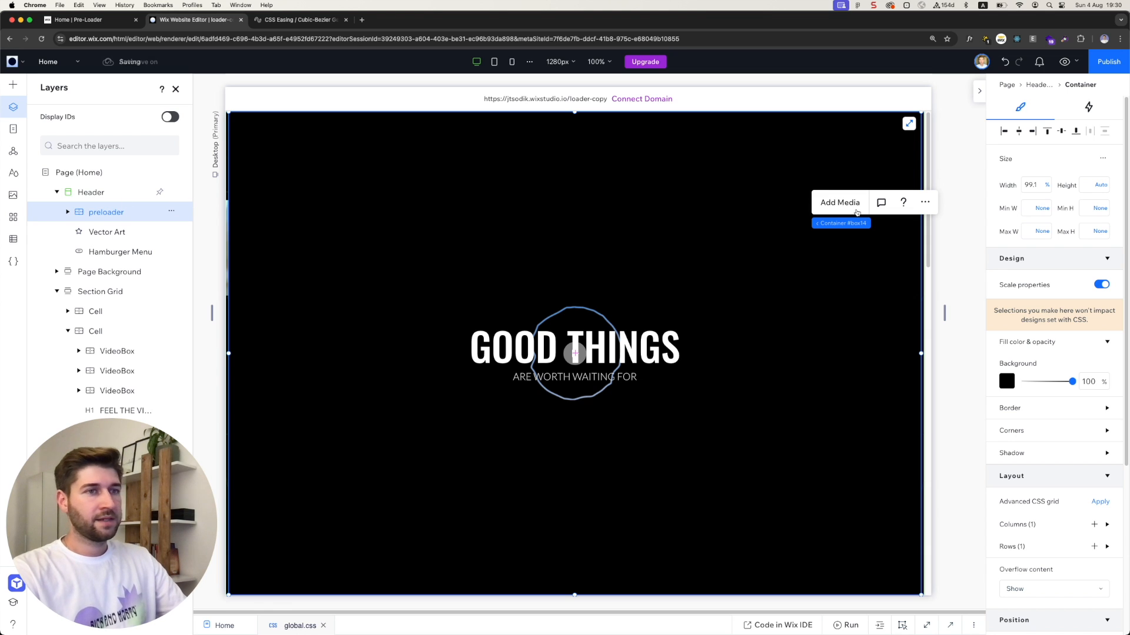
pyautogui.click(1037, 186)
pyautogui.write('100')
pyautogui.press('Return')
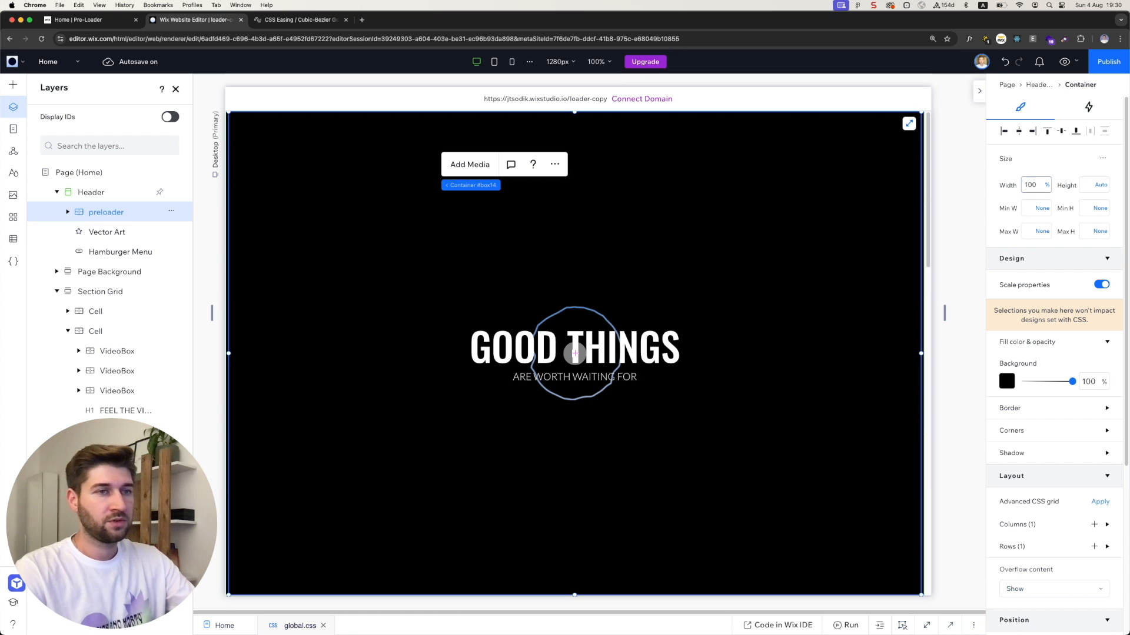
pyautogui.click(1004, 135)
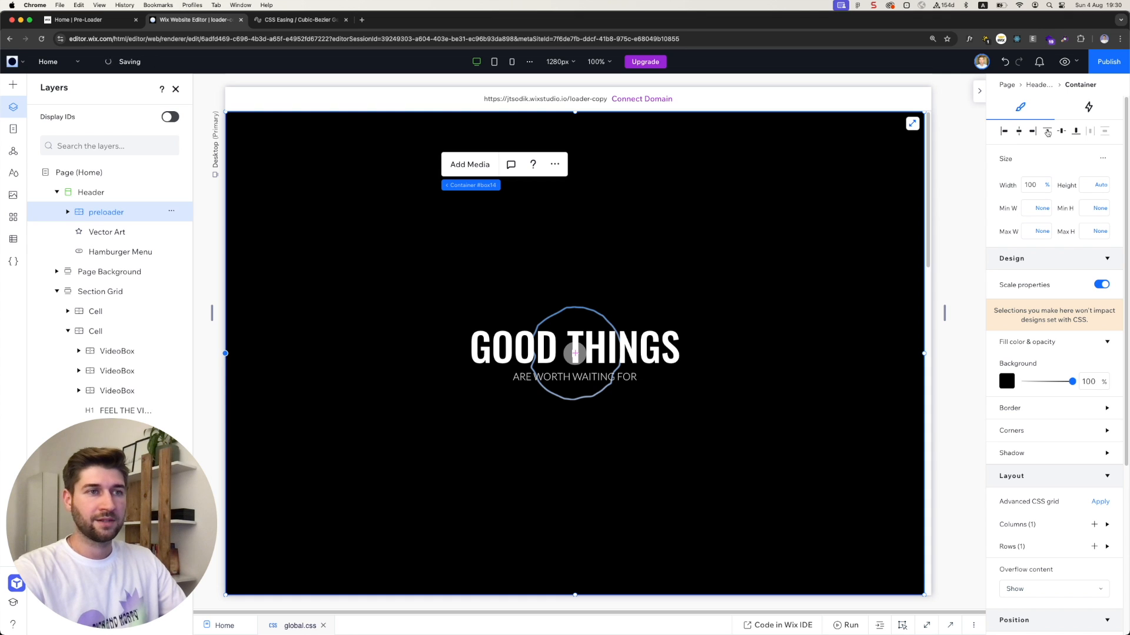
# Step: Set the preloader container's bottom margin to -100vh and check the header's height against it
pyautogui.scroll(-3, 1023, 459)
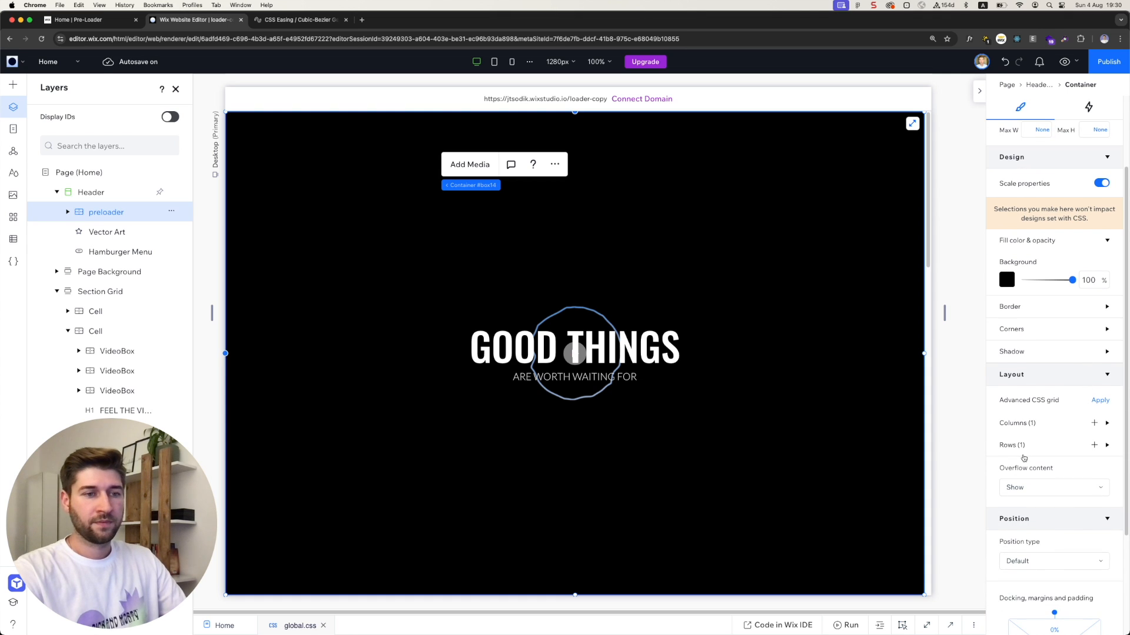
pyautogui.click(1024, 447)
pyautogui.click(1024, 447)
pyautogui.click(1023, 445)
pyautogui.click(1014, 447)
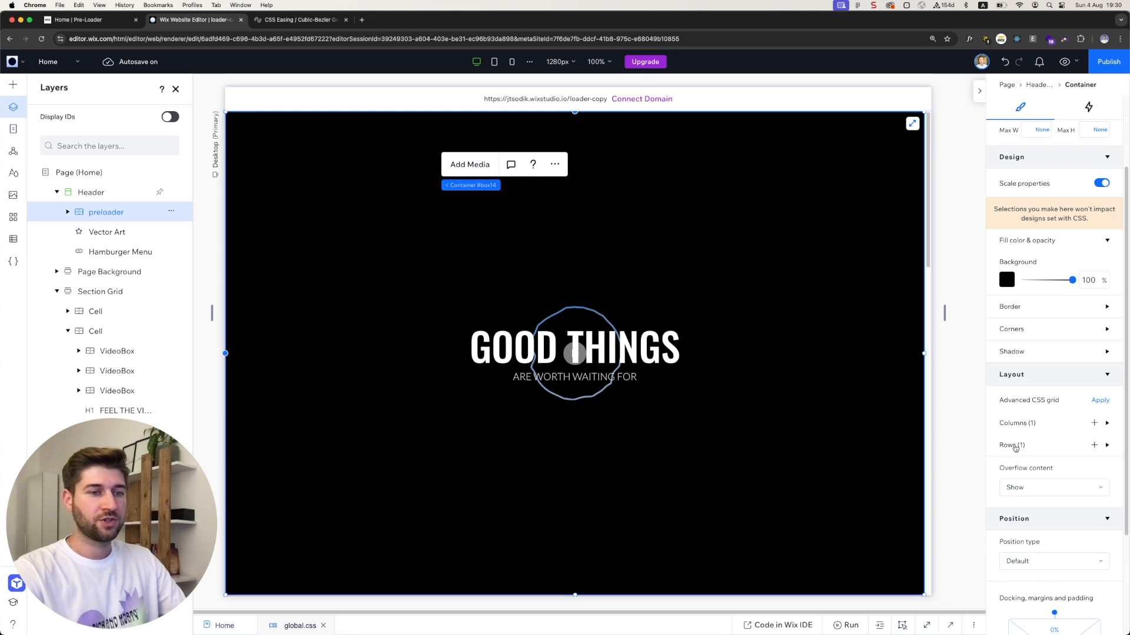
pyautogui.scroll(-2, 1040, 519)
pyautogui.scroll(-3, 1040, 519)
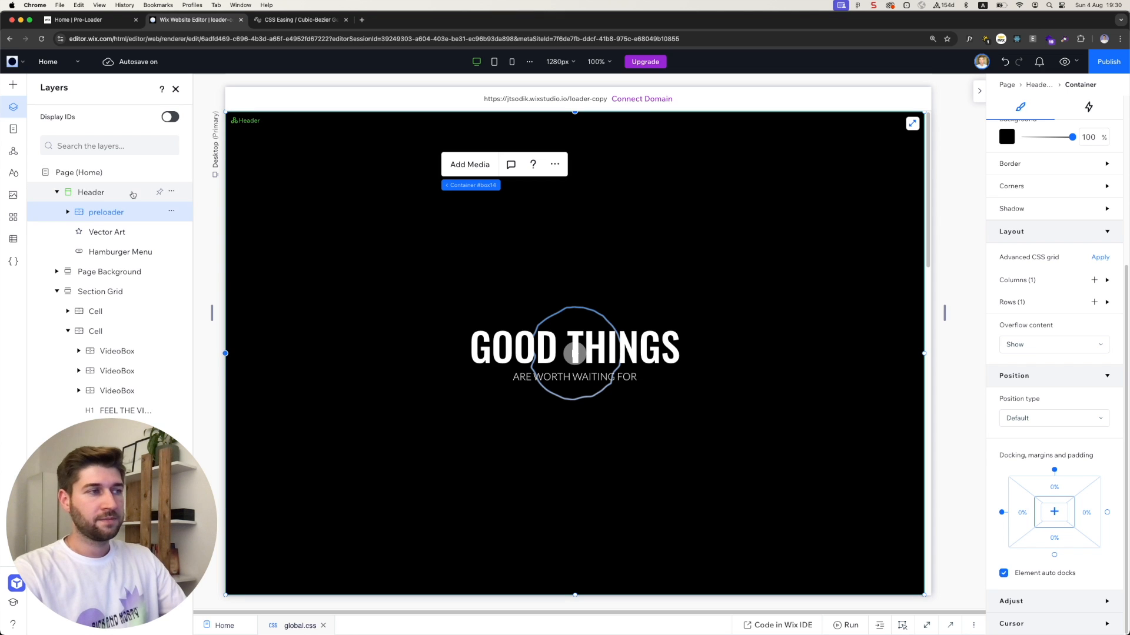
pyautogui.click(1064, 543)
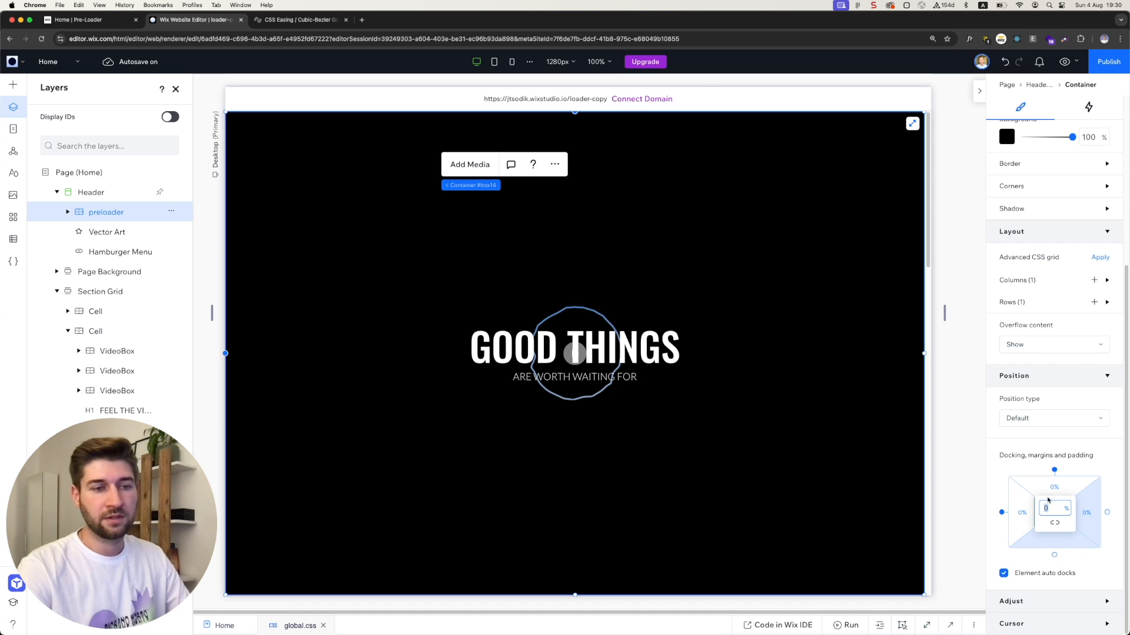
pyautogui.press('BackSpace')
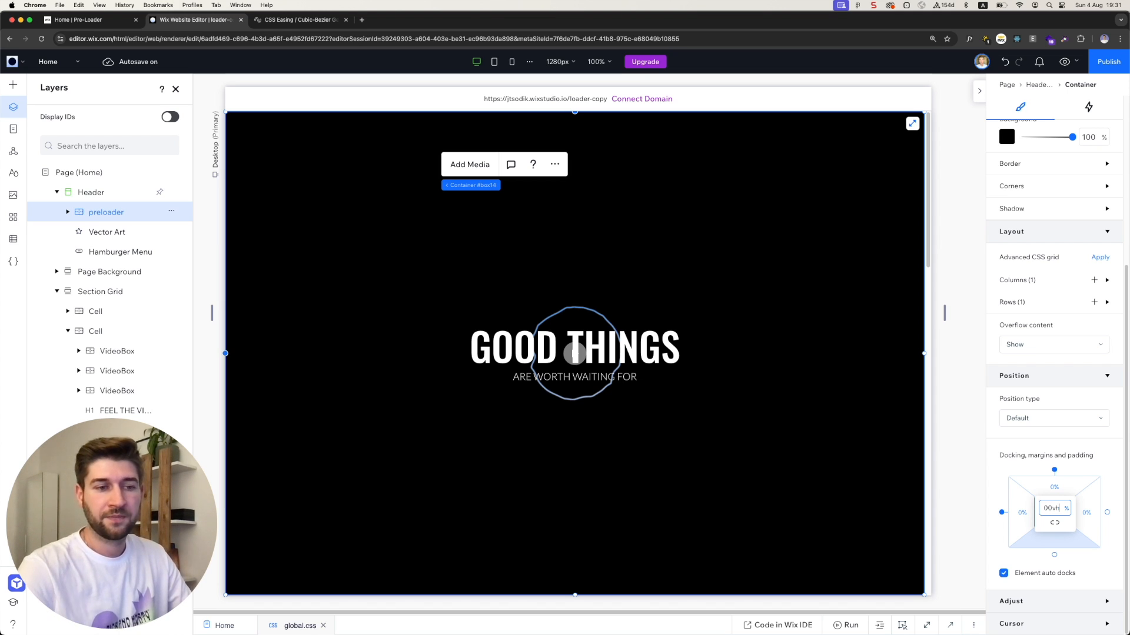
pyautogui.press('Return')
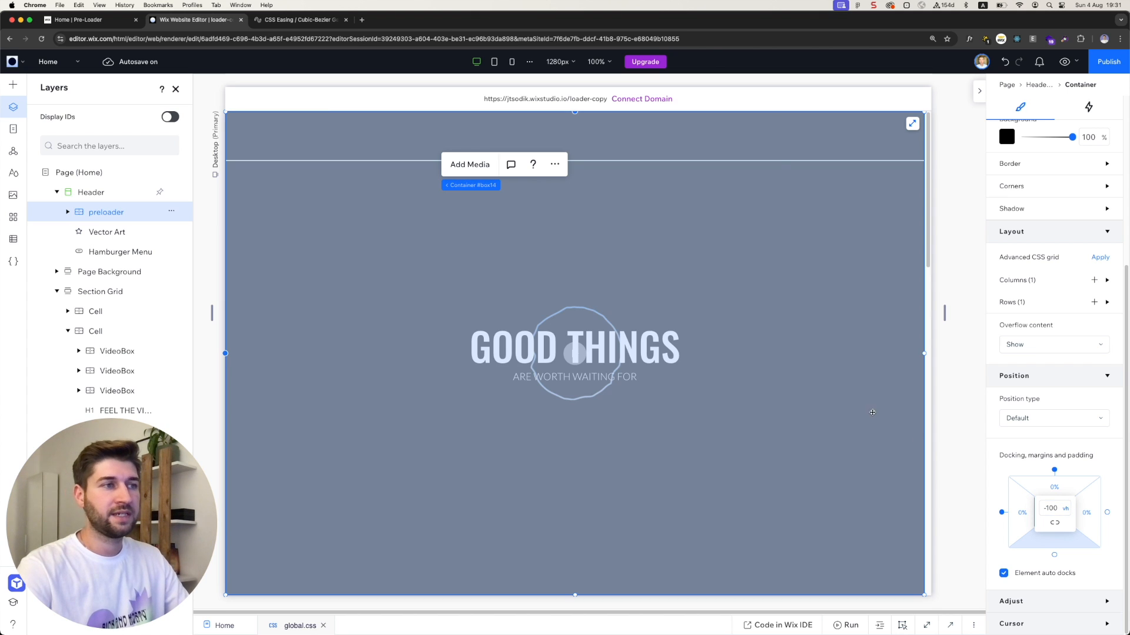
pyautogui.click(91, 193)
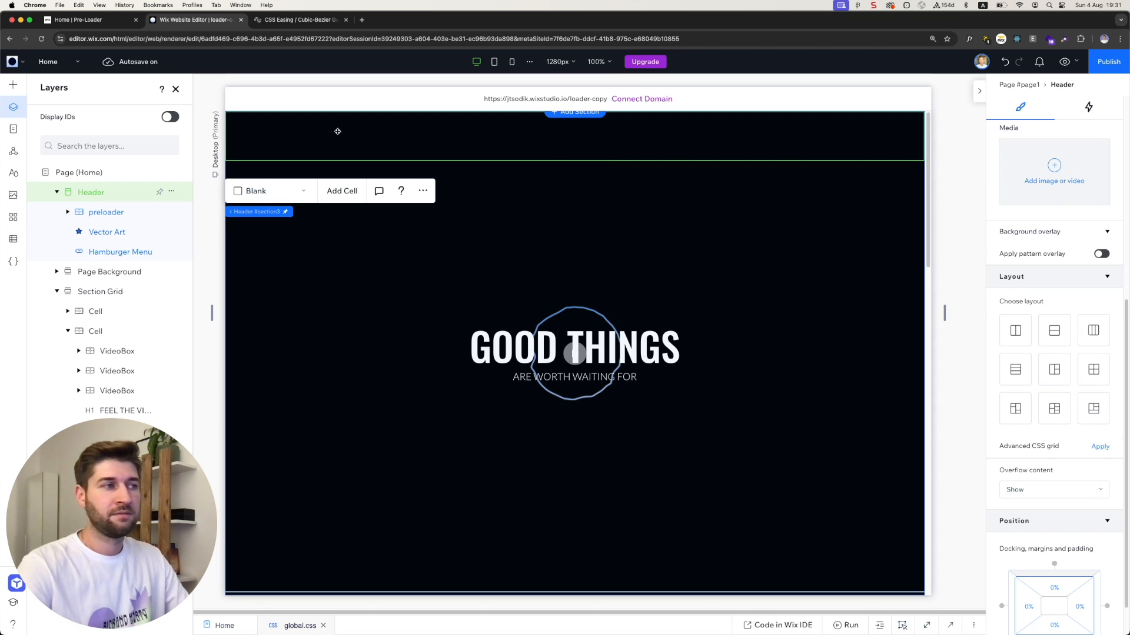
pyautogui.click(436, 224)
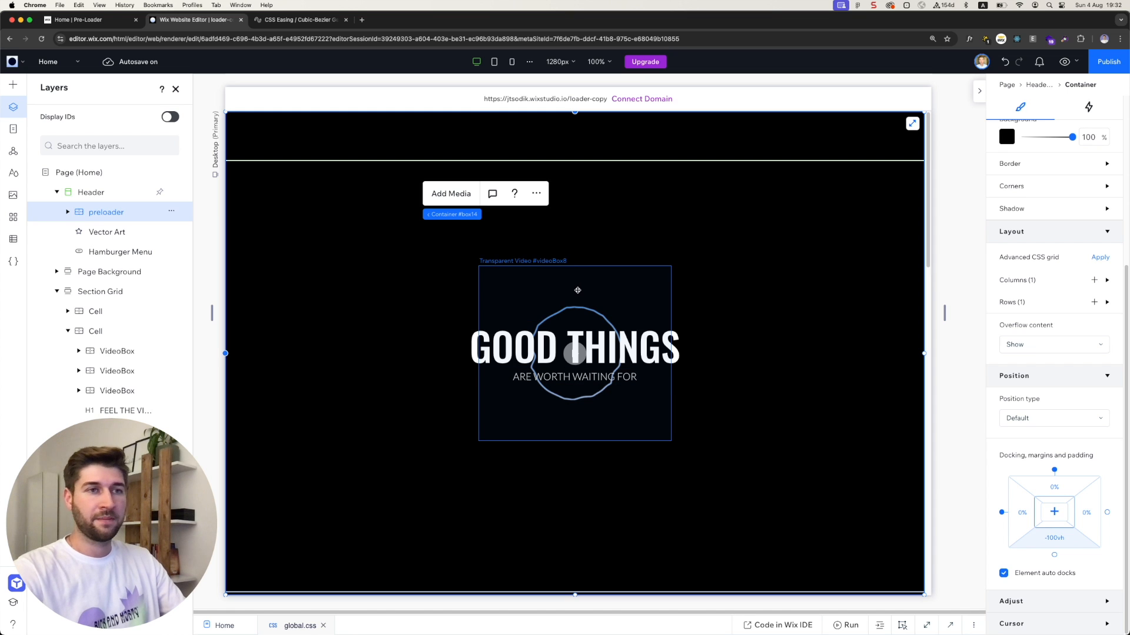
# Step: Add a Fade entrance animation to the transparent video inside the preloader container
pyautogui.click(577, 290)
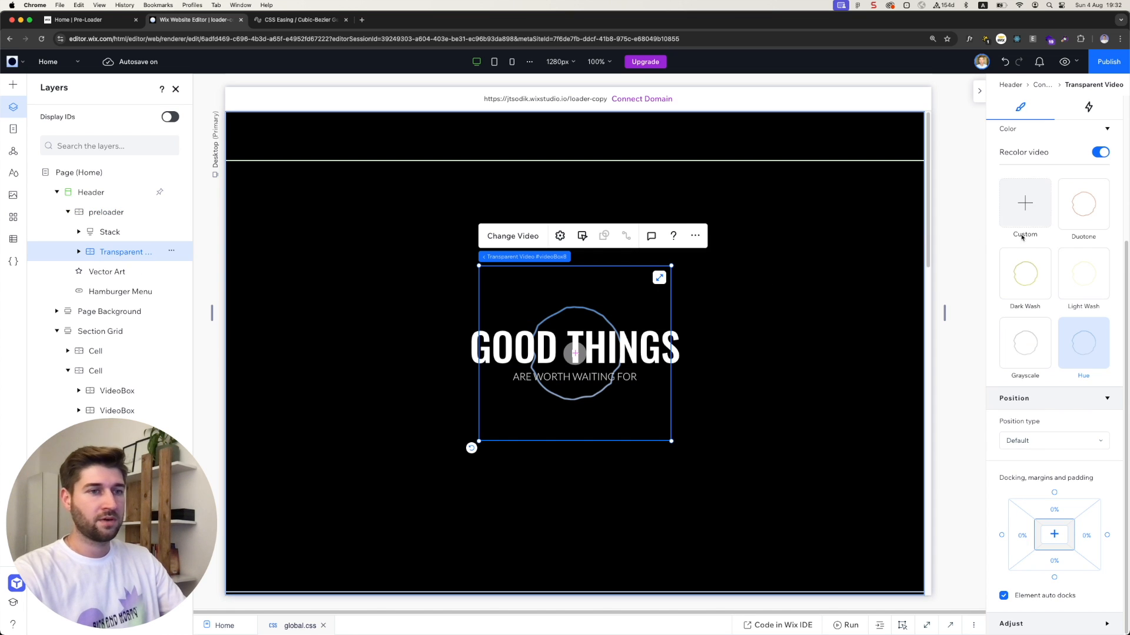
pyautogui.scroll(5, 1035, 218)
pyautogui.click(1084, 111)
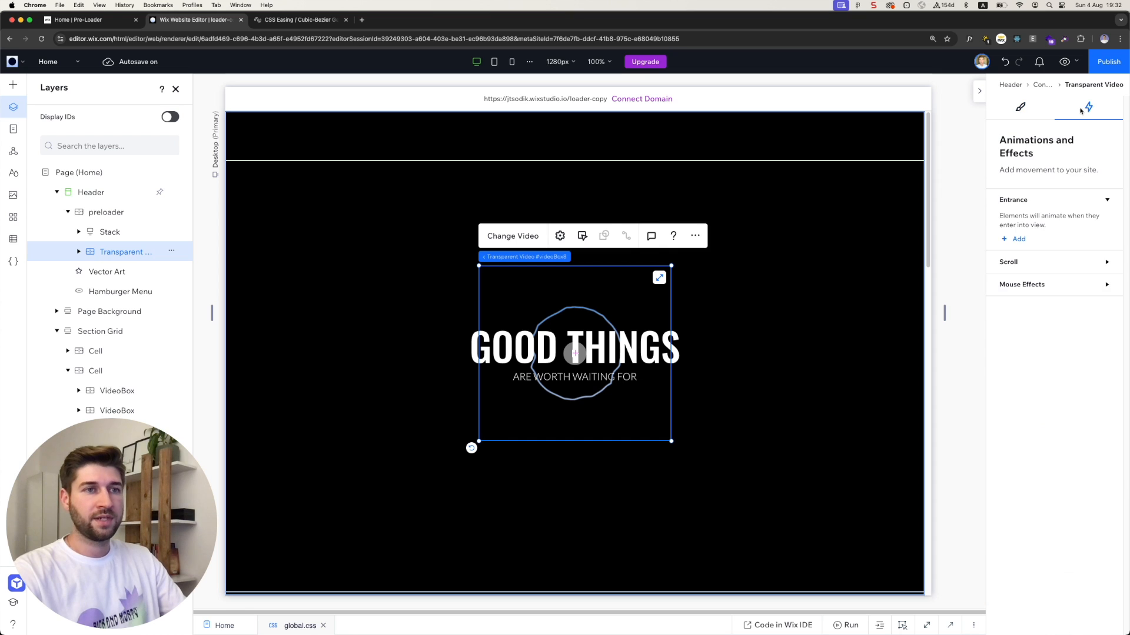
pyautogui.click(1016, 239)
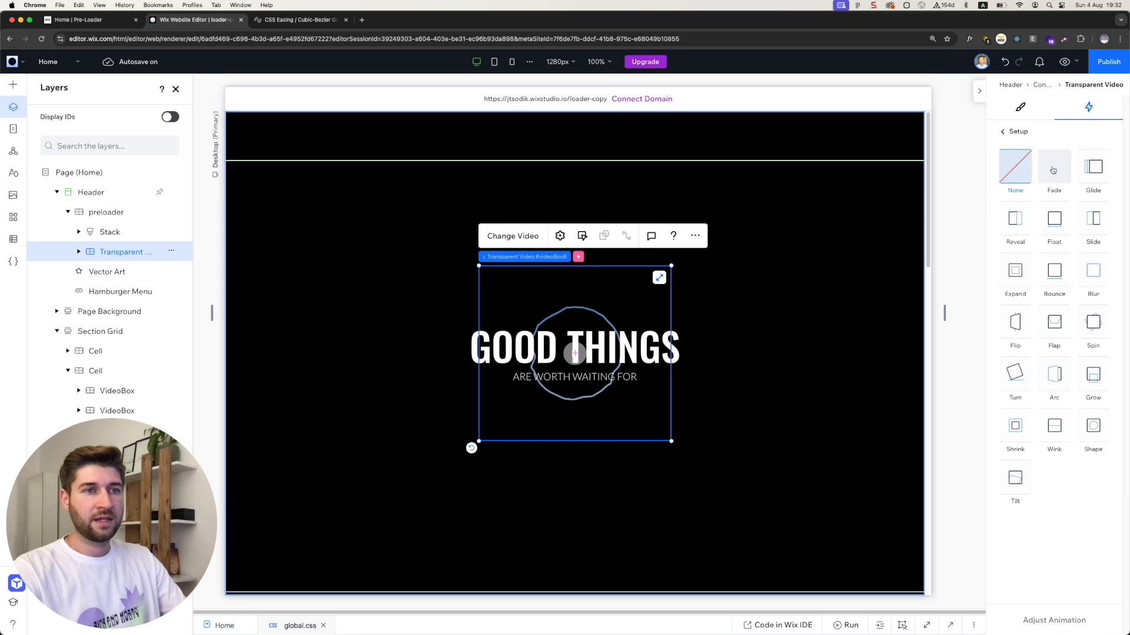
pyautogui.click(1061, 170)
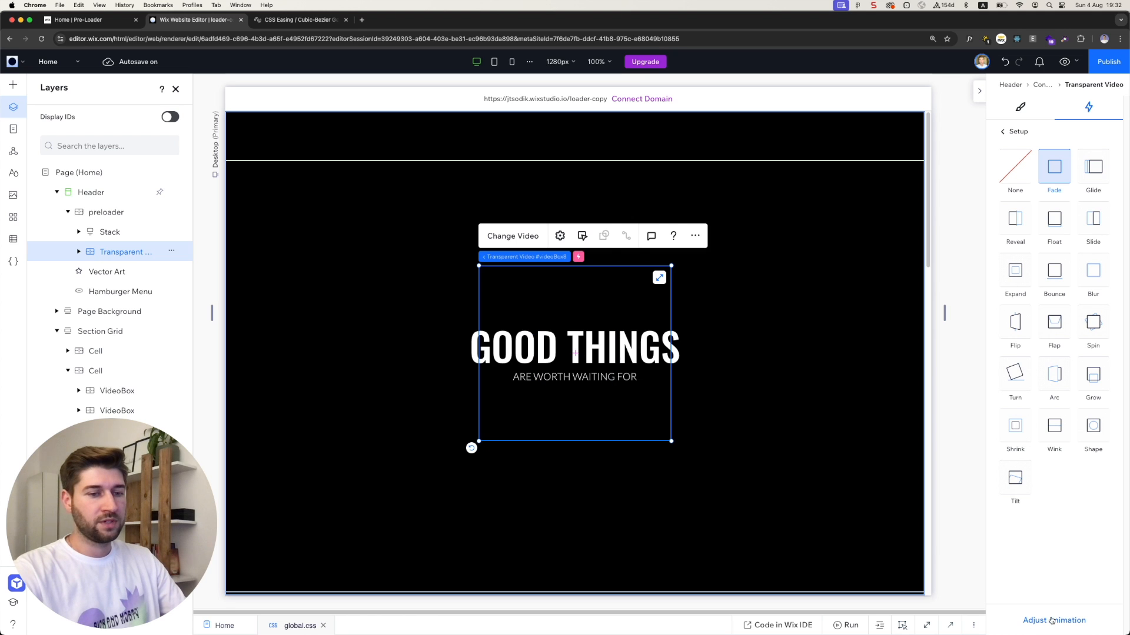
# Step: Set the duration of the transparent video's Fade entrance animation to 1 second
pyautogui.click(1047, 622)
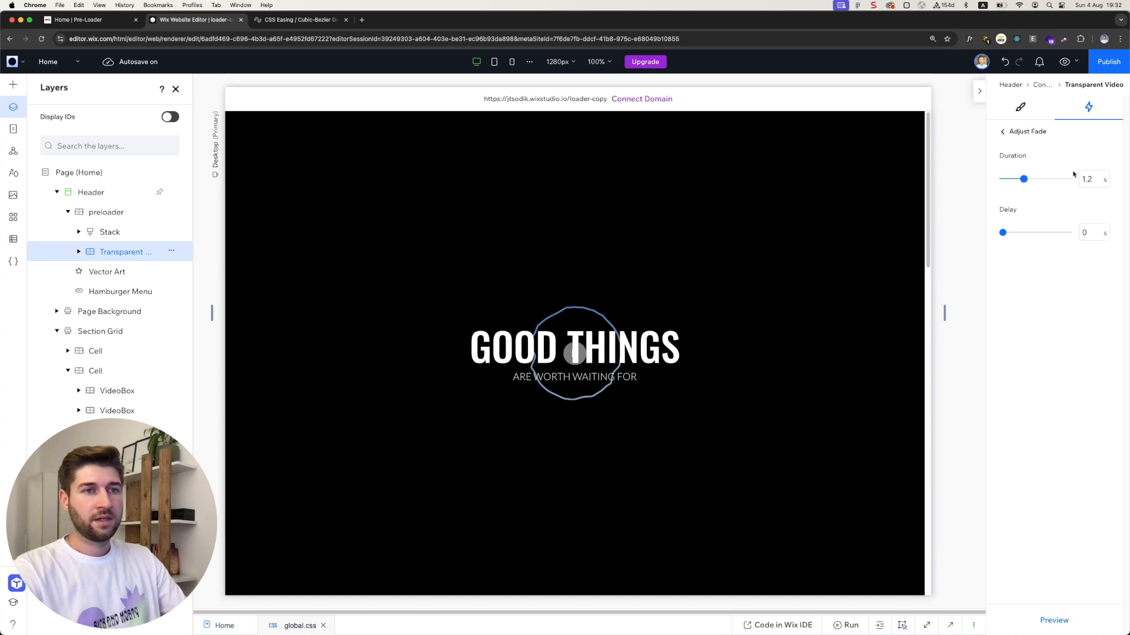
pyautogui.click(1092, 180)
pyautogui.write('1')
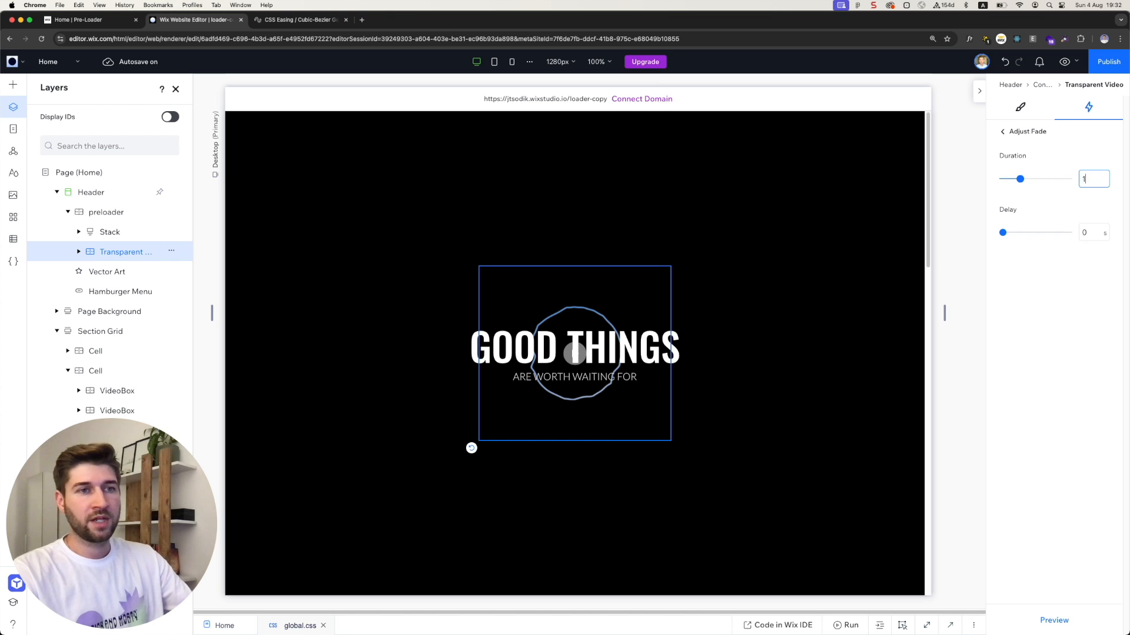
pyautogui.click(1020, 141)
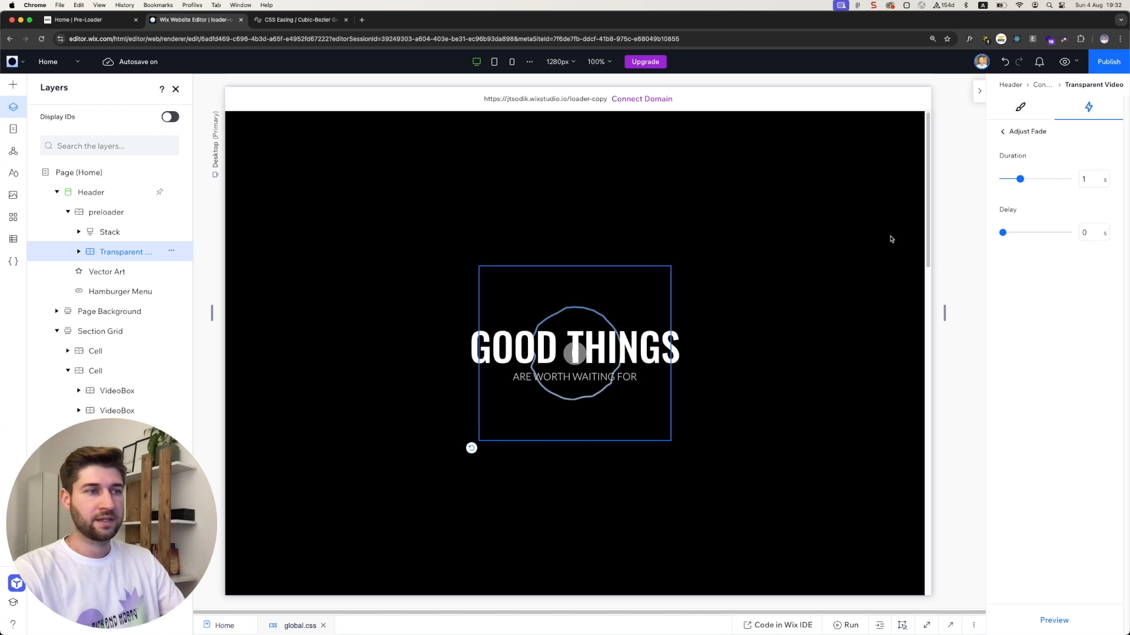
# Step: Add a Slide entrance animation to the GOOD THINGS heading and preview it from its adjustment settings
pyautogui.click(639, 354)
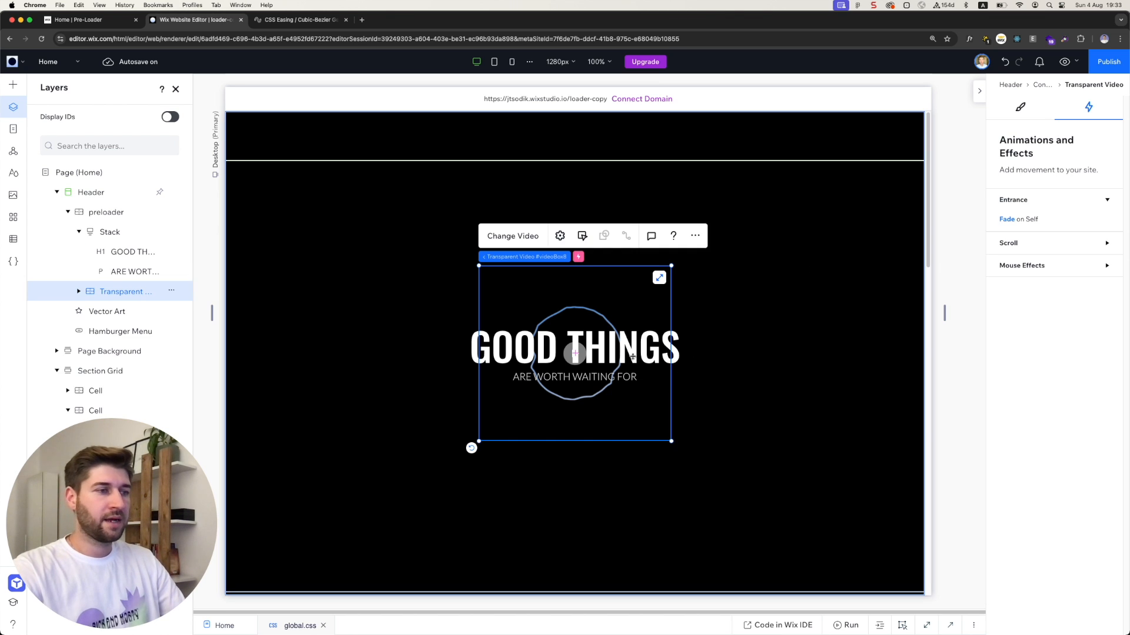
pyautogui.click(630, 348)
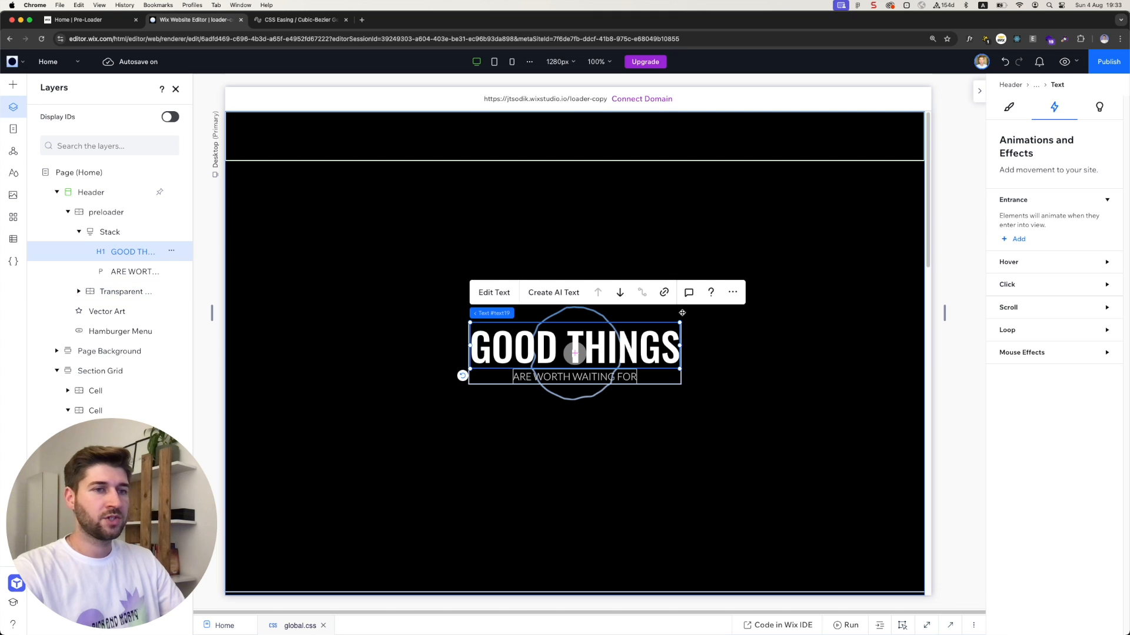
pyautogui.click(1019, 240)
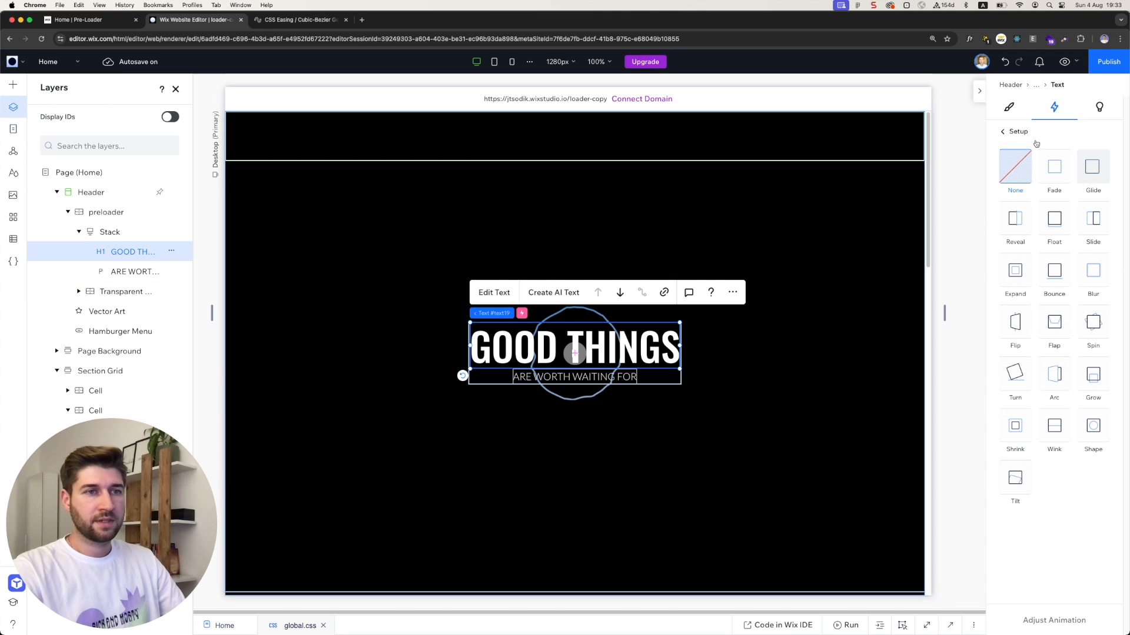
pyautogui.click(1094, 228)
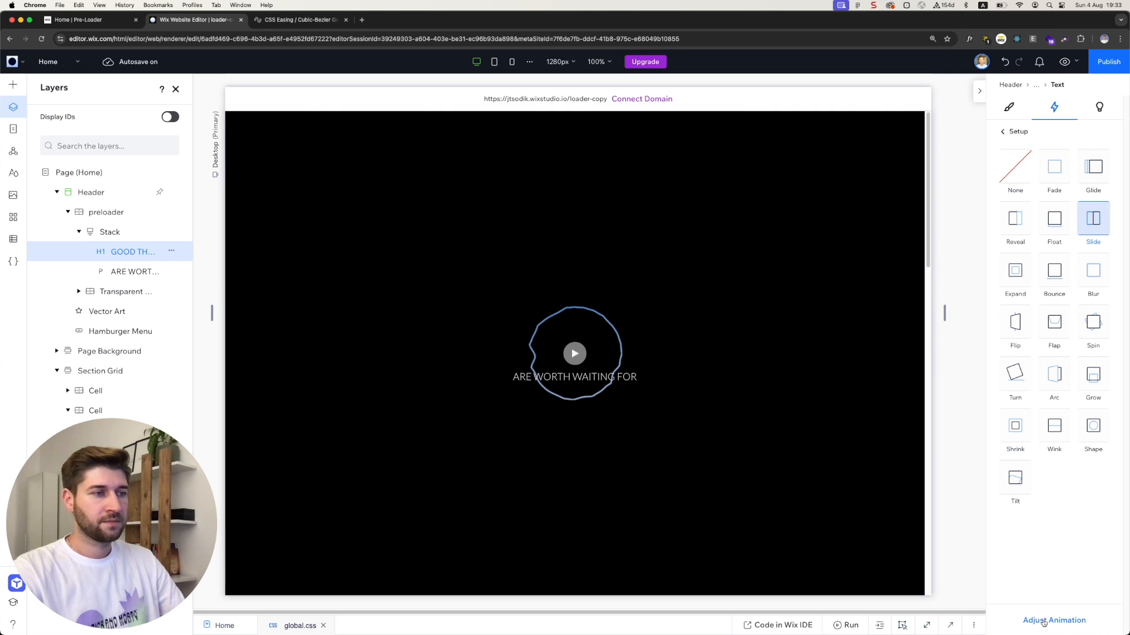
pyautogui.click(1043, 621)
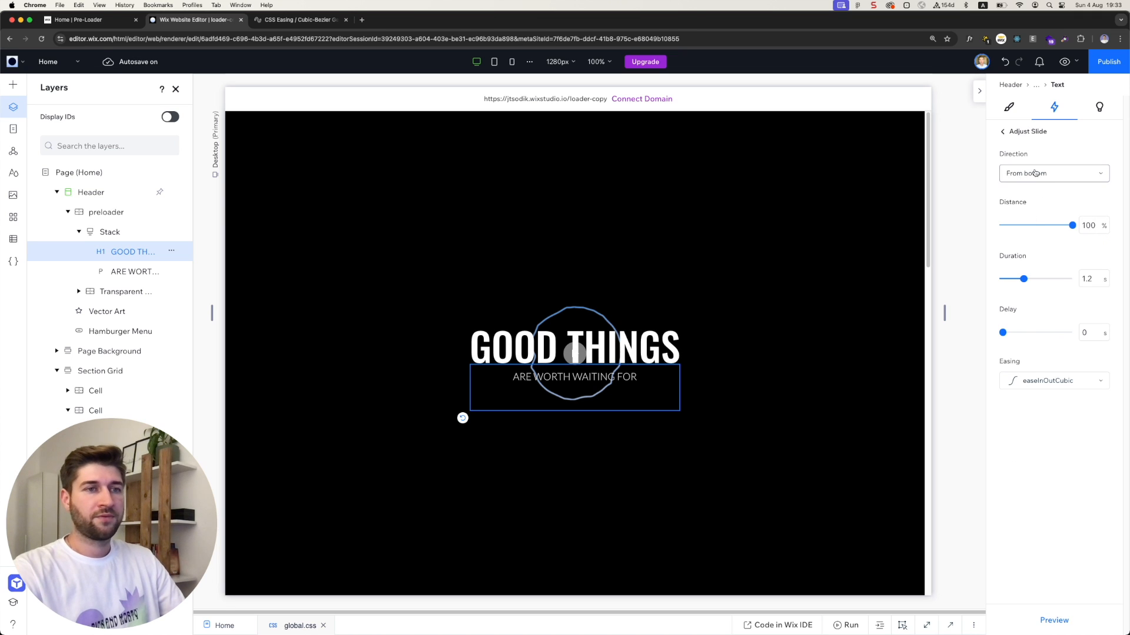
pyautogui.click(1059, 622)
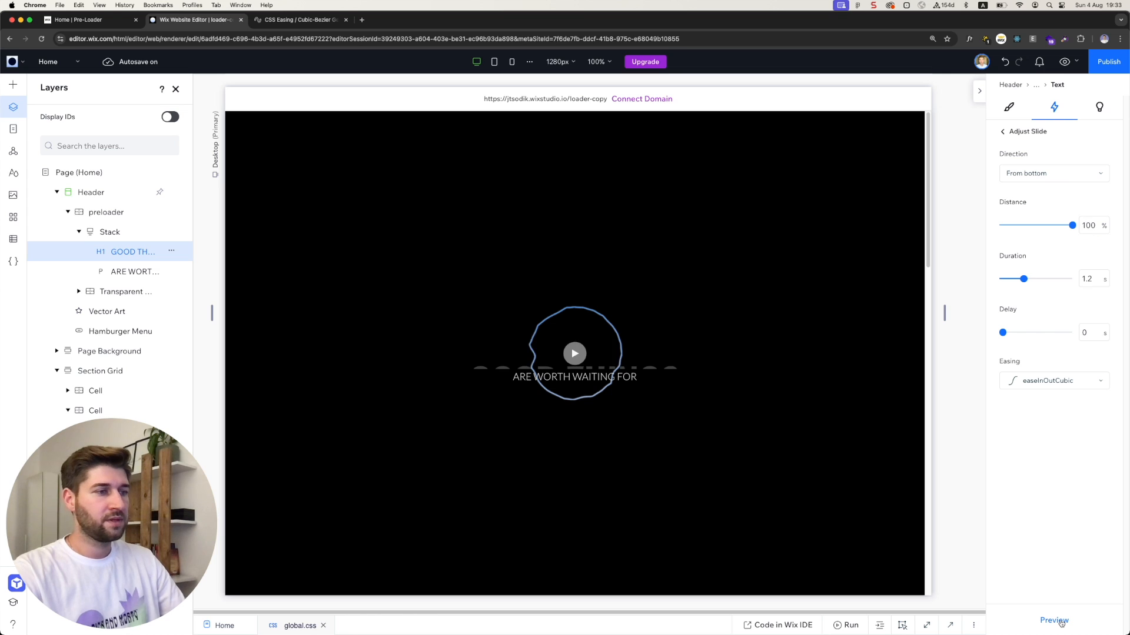